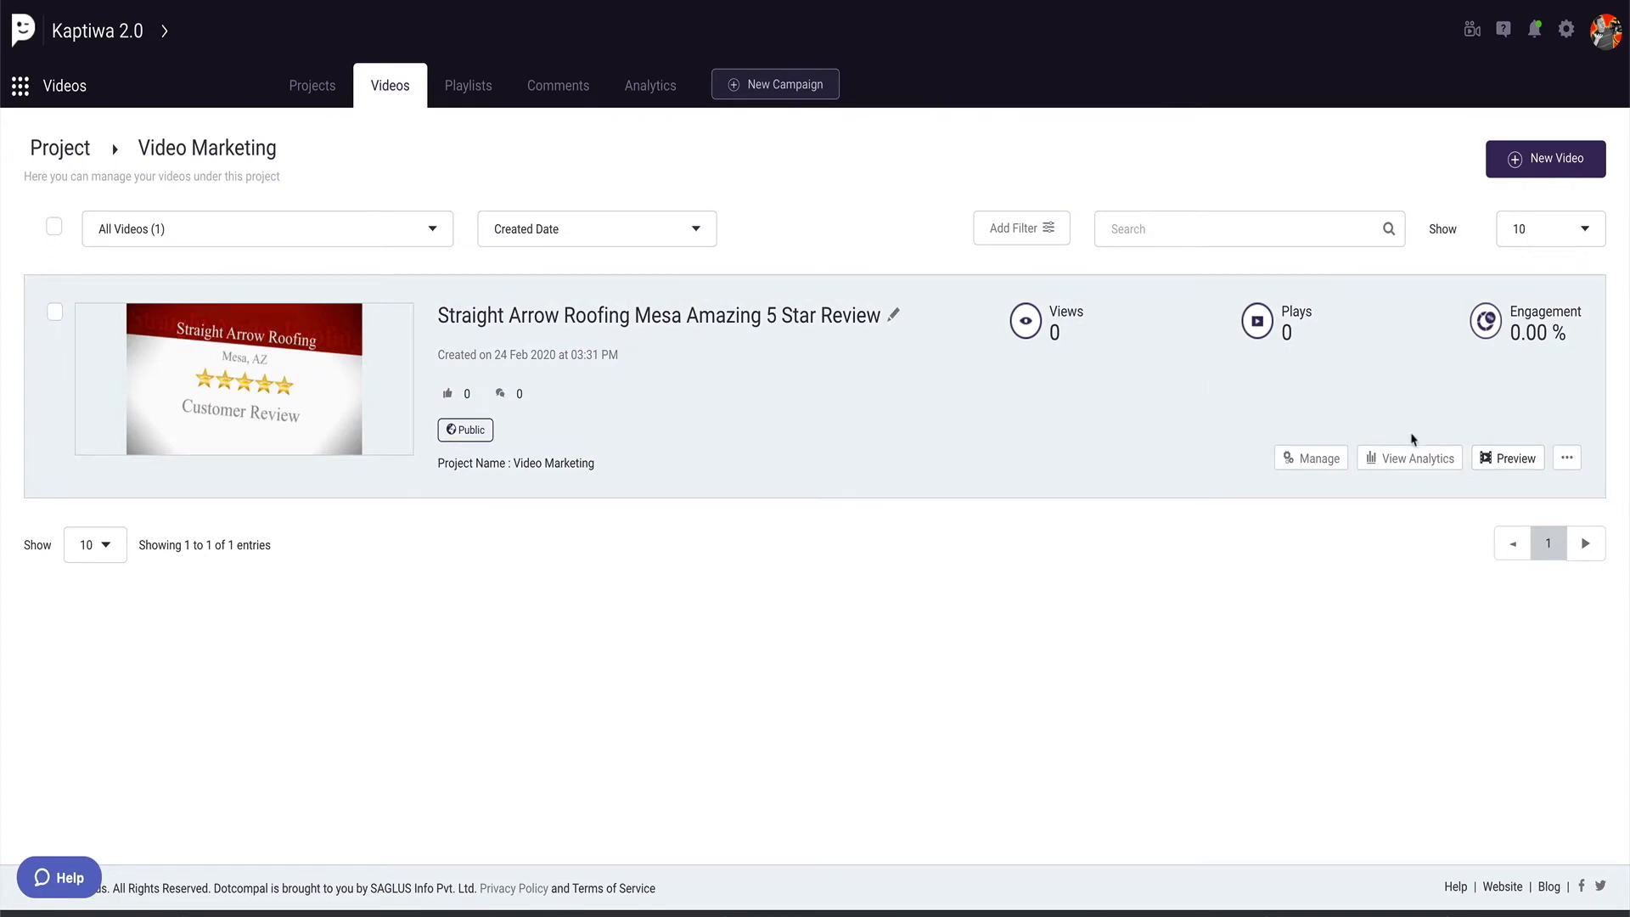
Step: Preview the Straight Arrow Roofing review video, play it briefly, pause it and close its details
click(1499, 464)
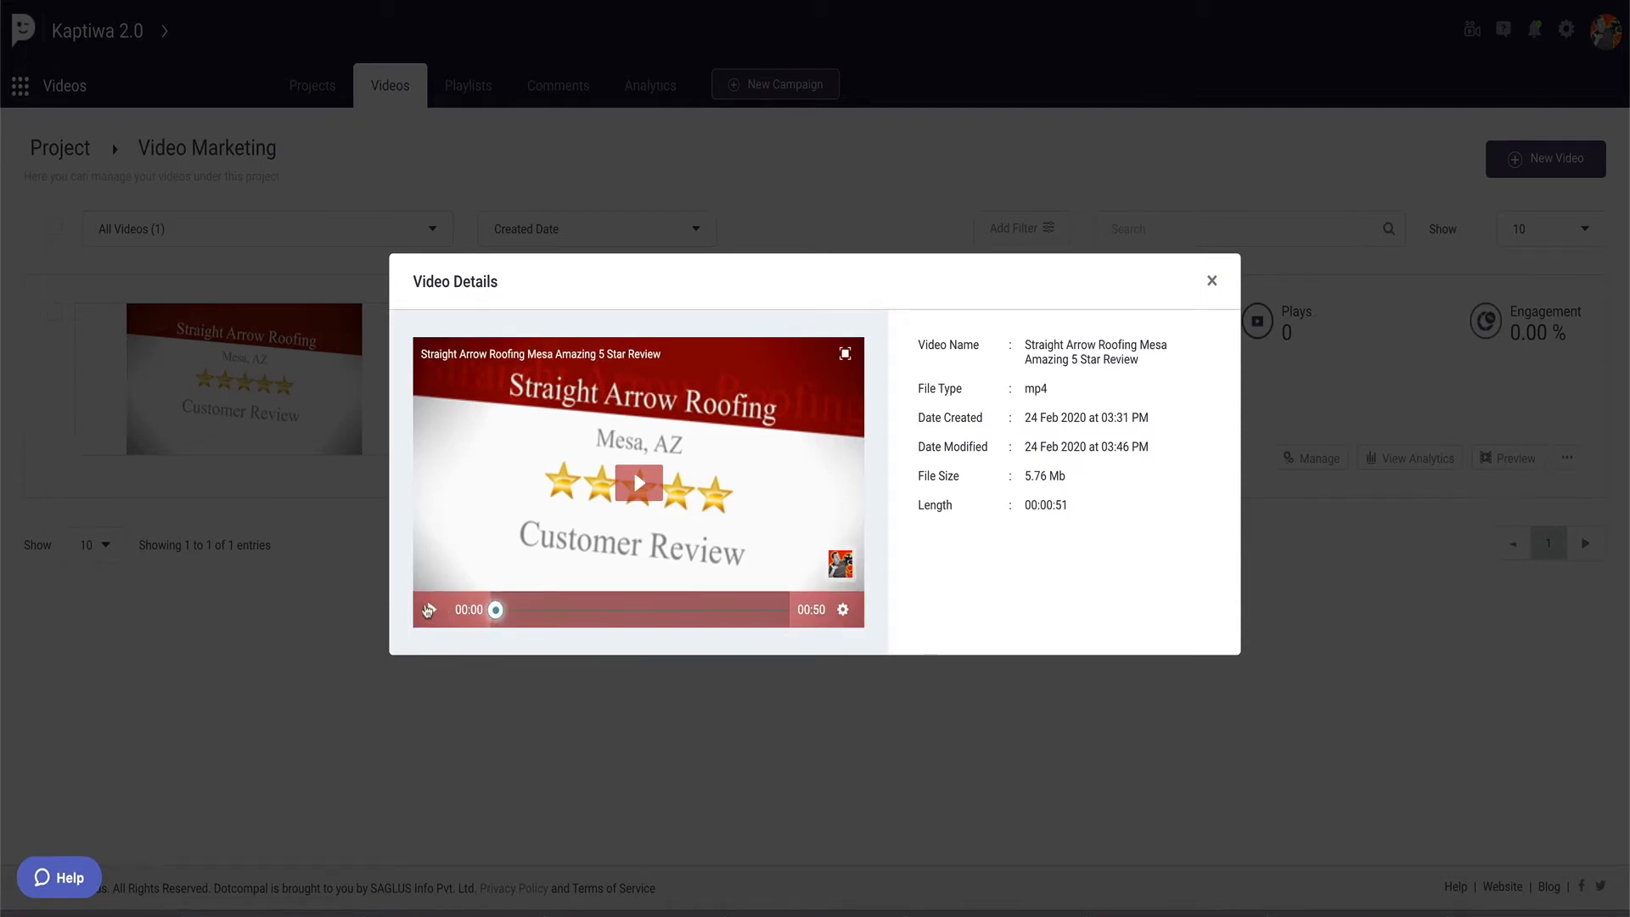
click(432, 611)
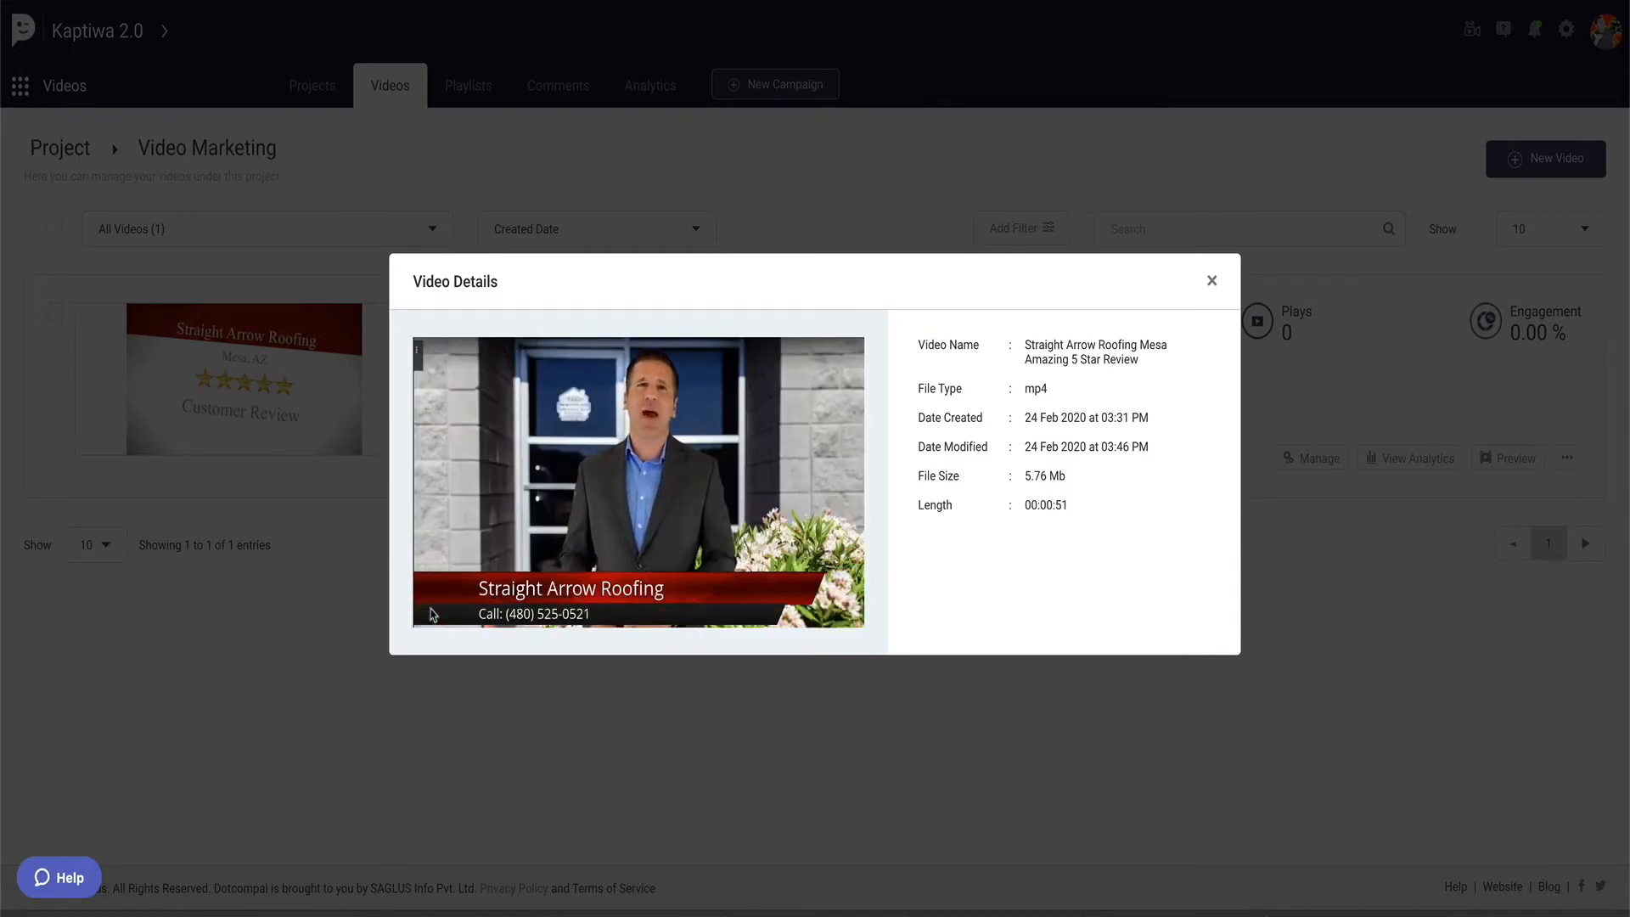
click(432, 610)
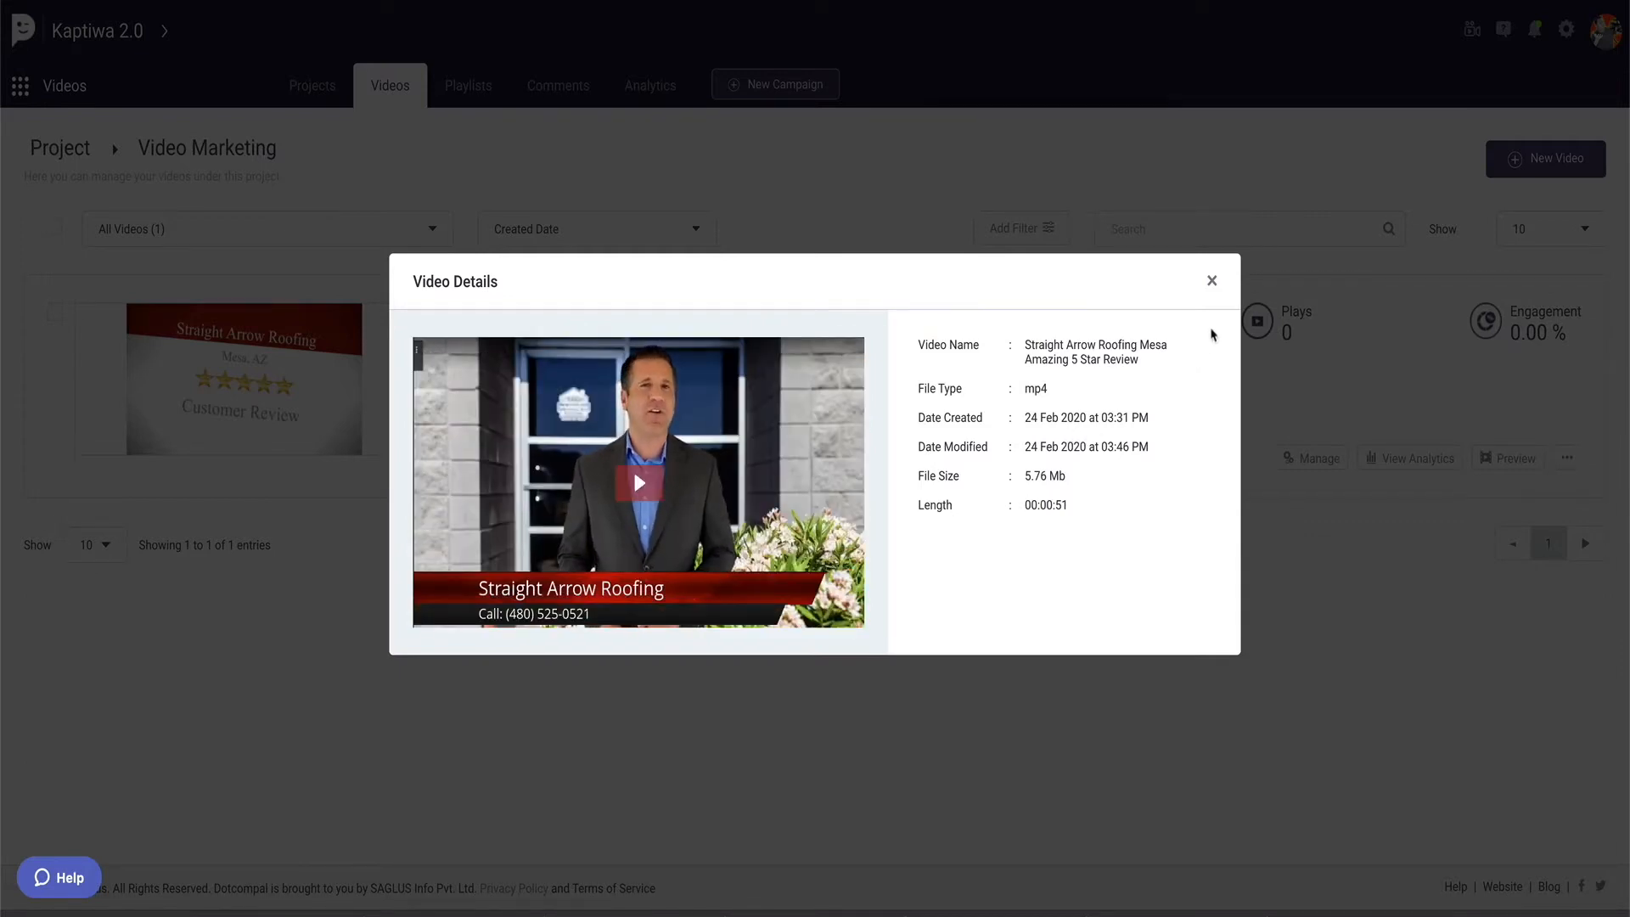
click(1215, 287)
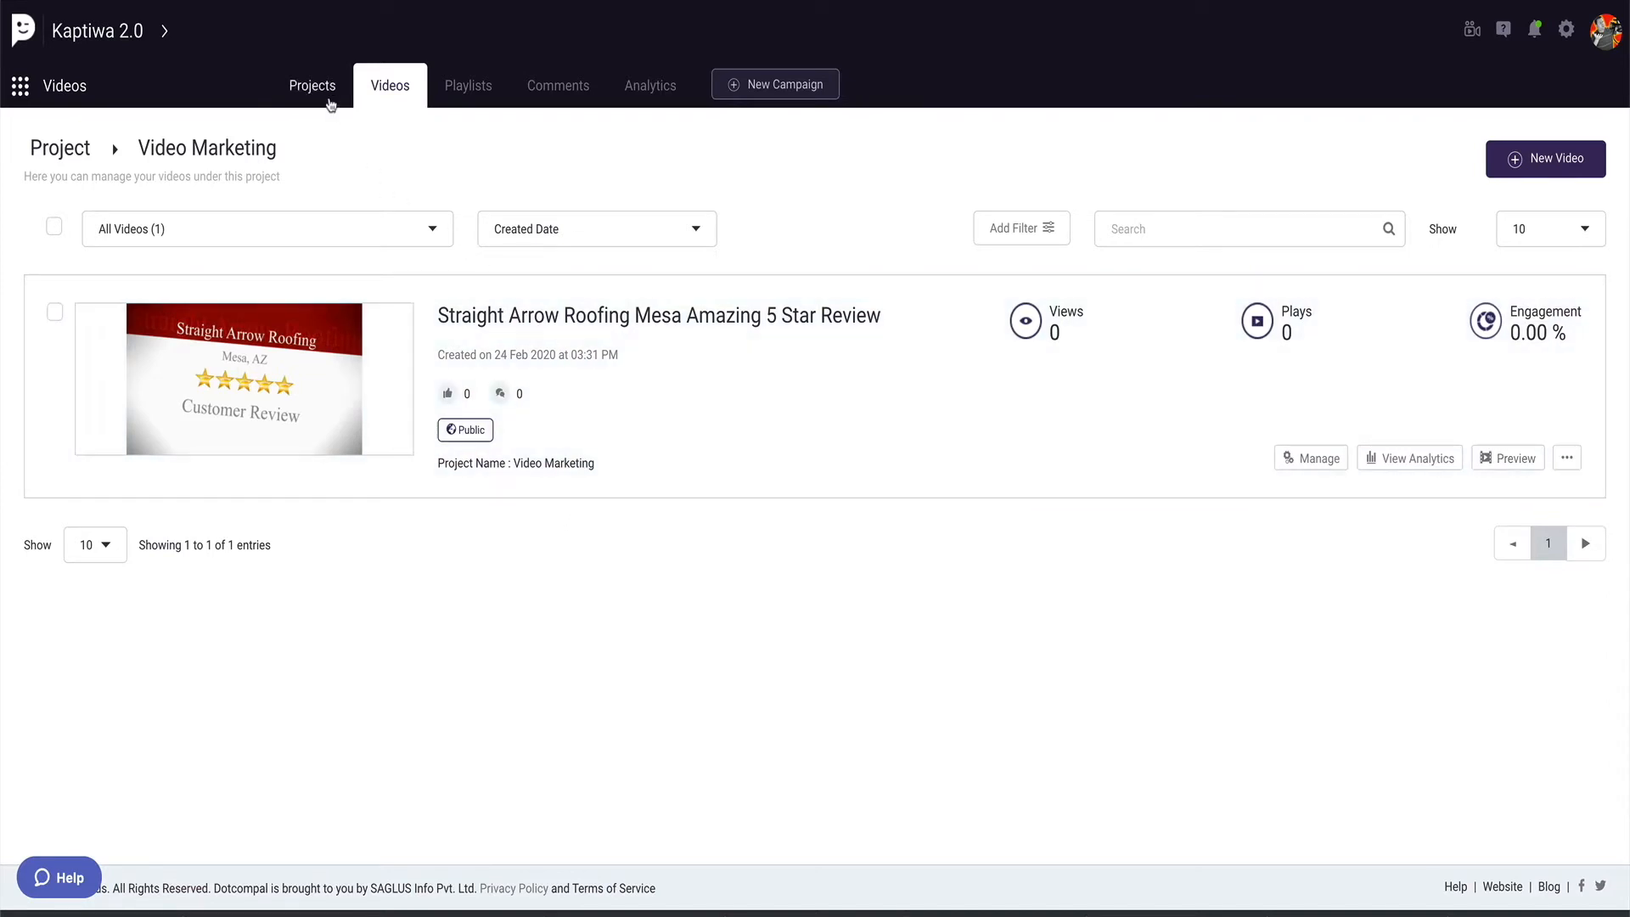
Step: Start a new video campaign and add the video to the Video Marketing project
click(328, 93)
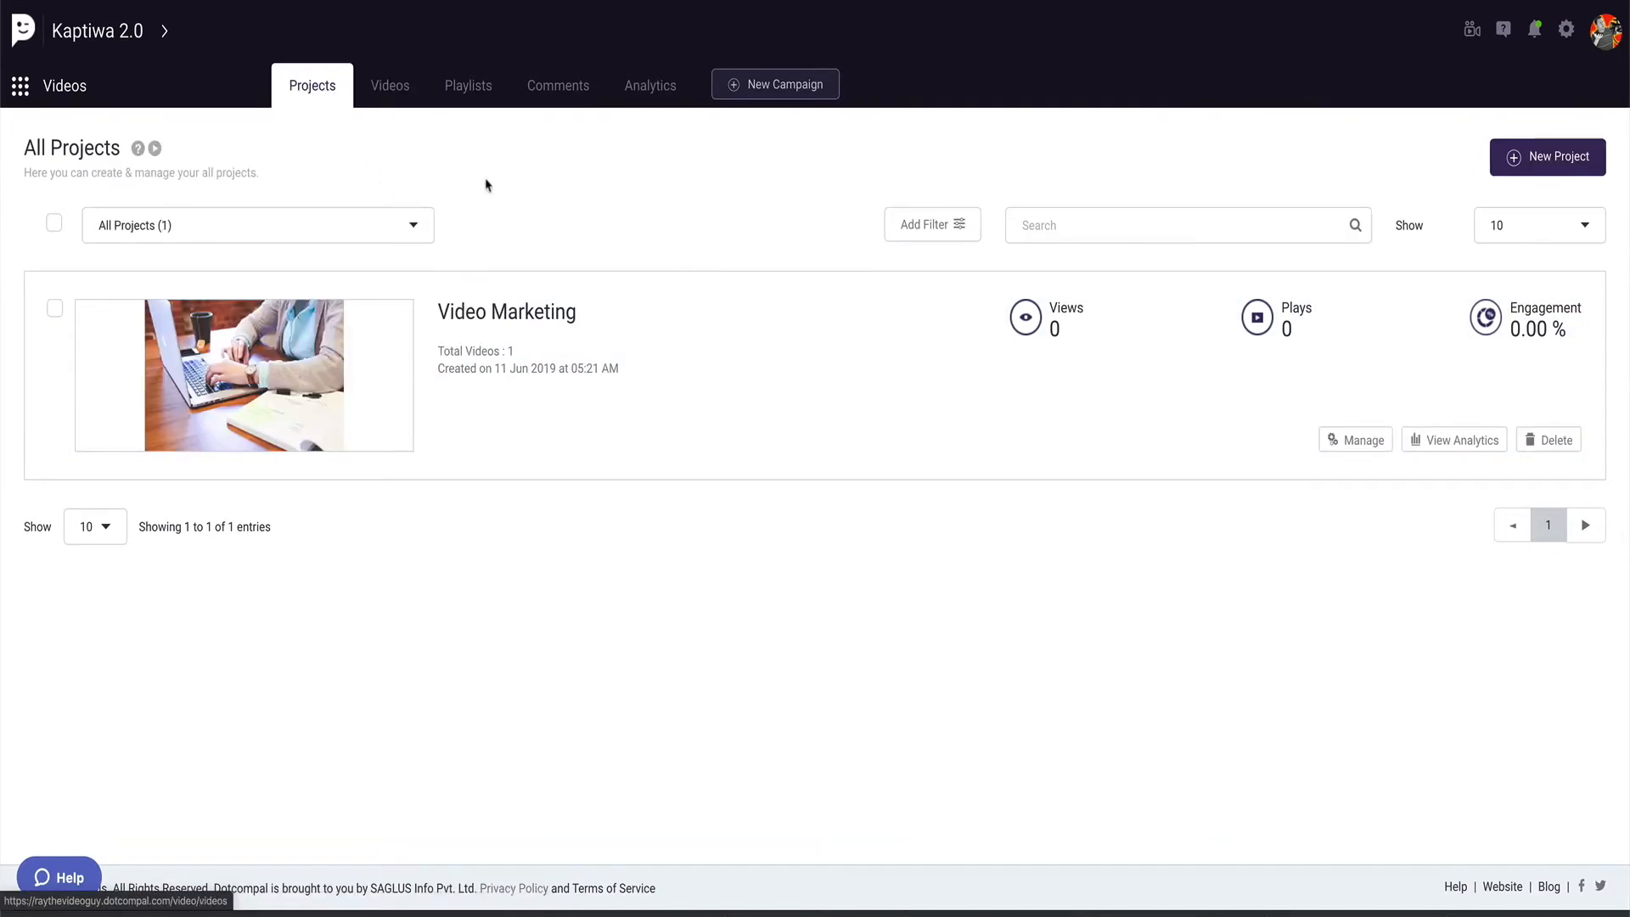
click(783, 93)
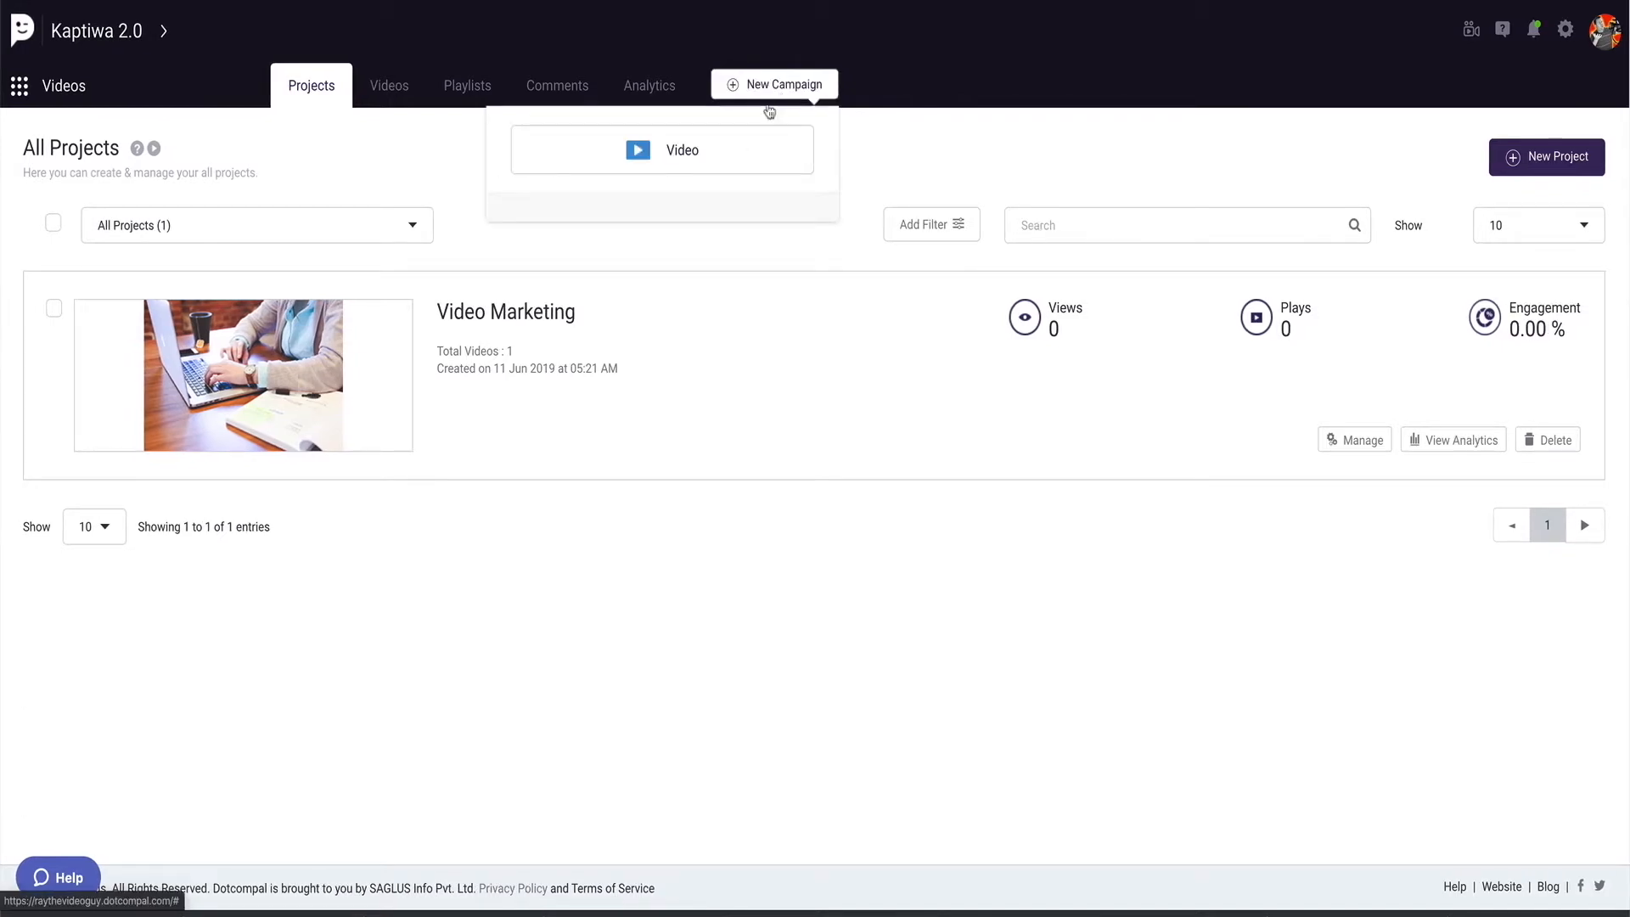
click(667, 154)
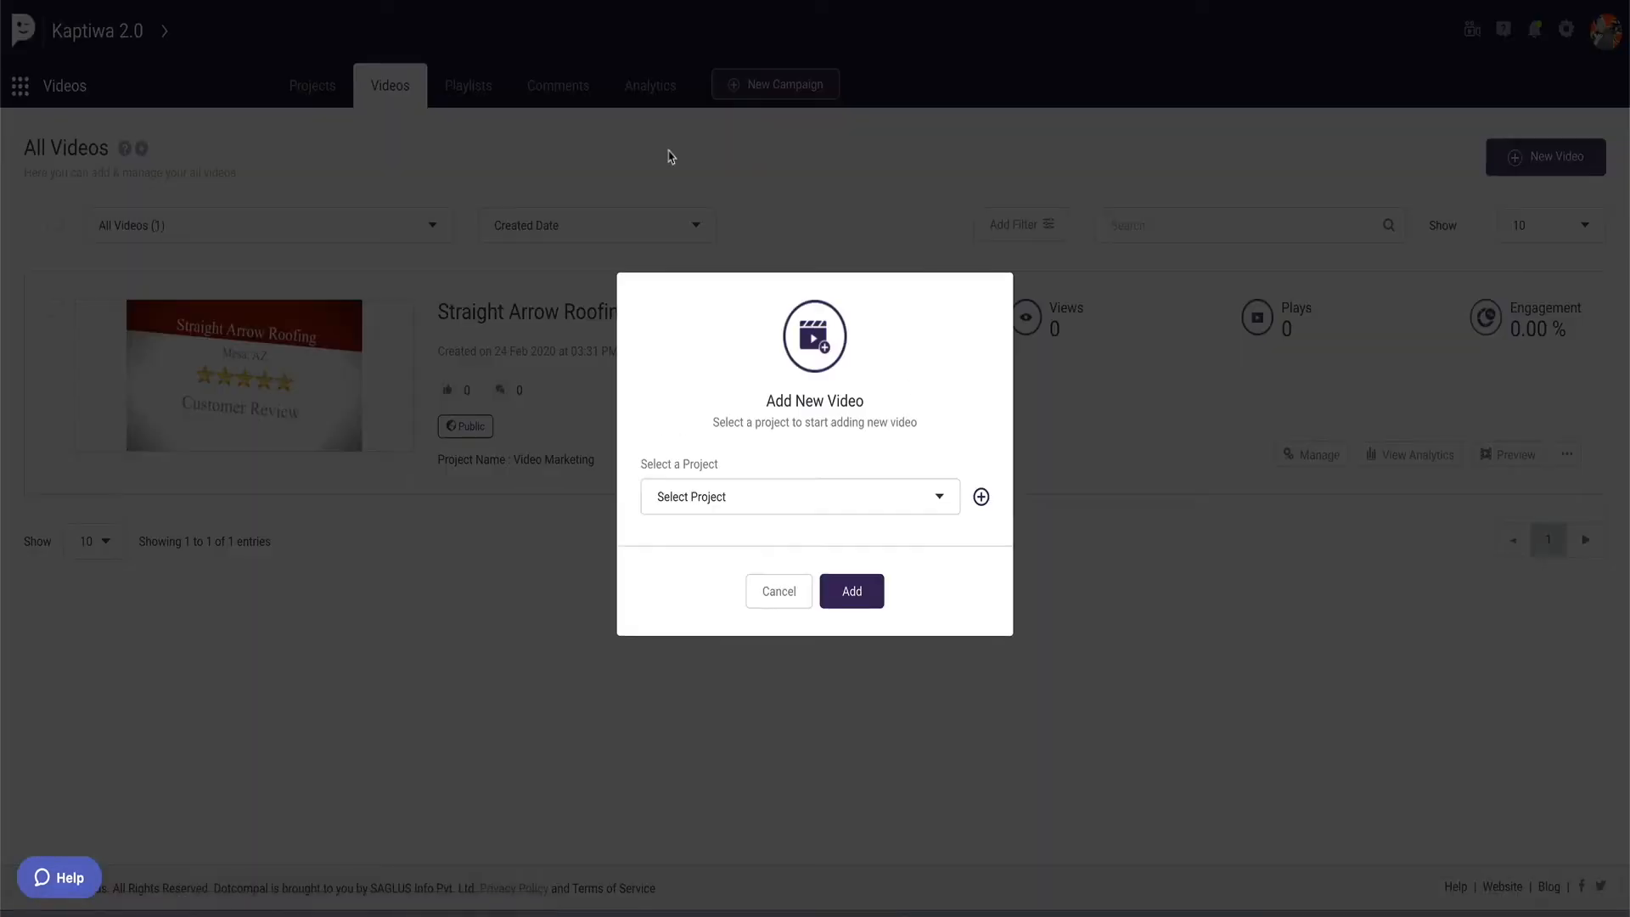
click(743, 499)
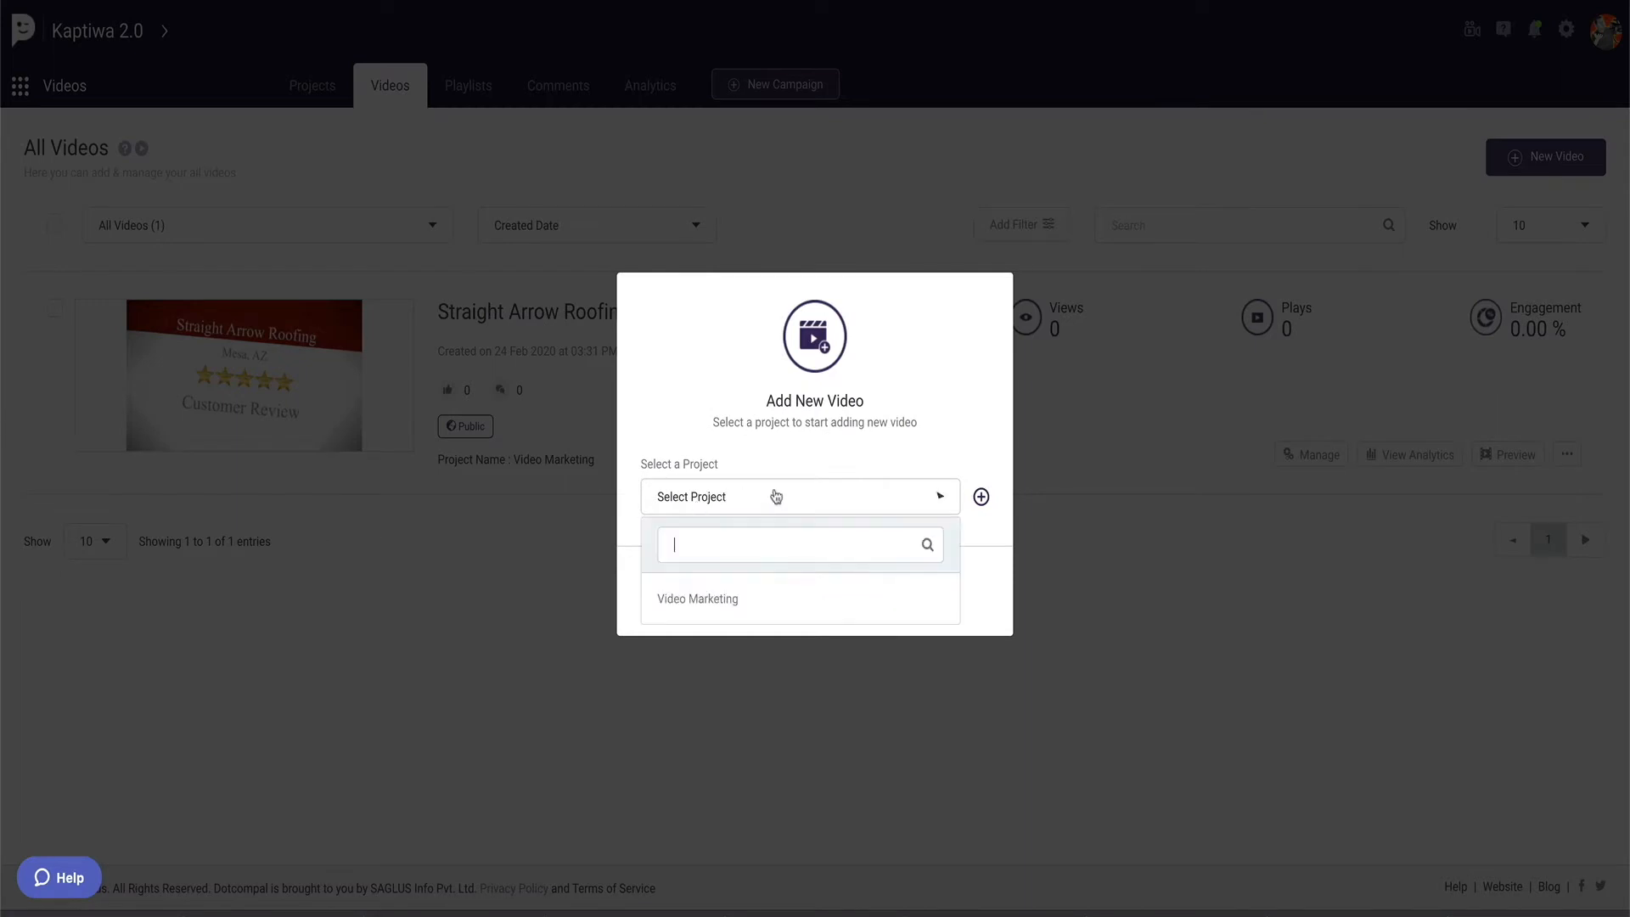
click(698, 599)
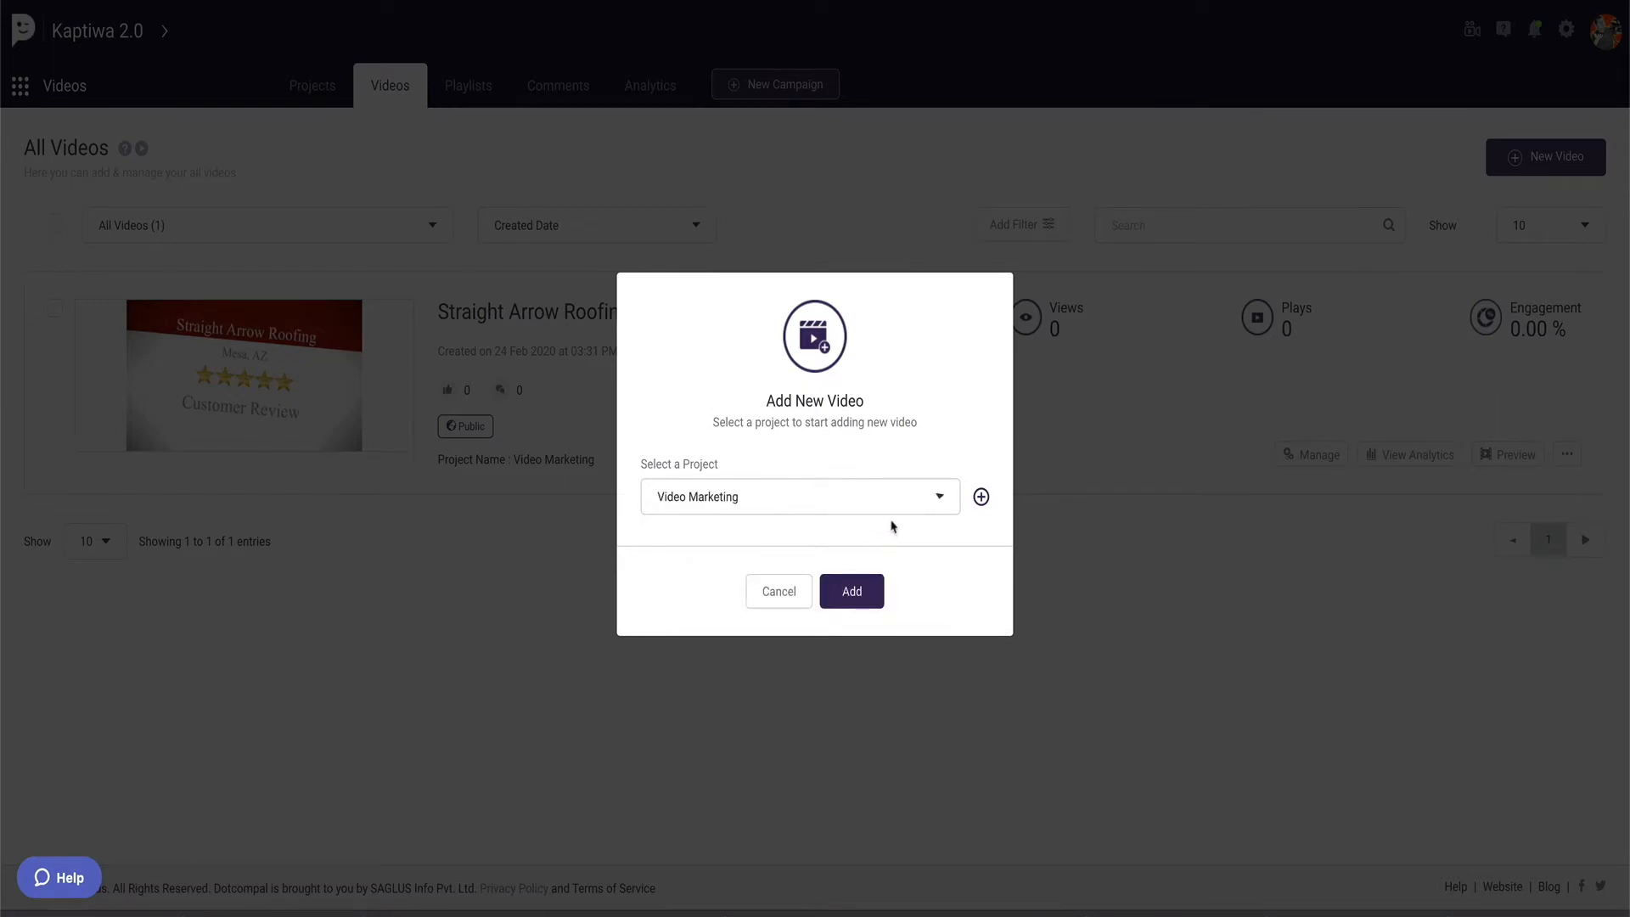
click(852, 591)
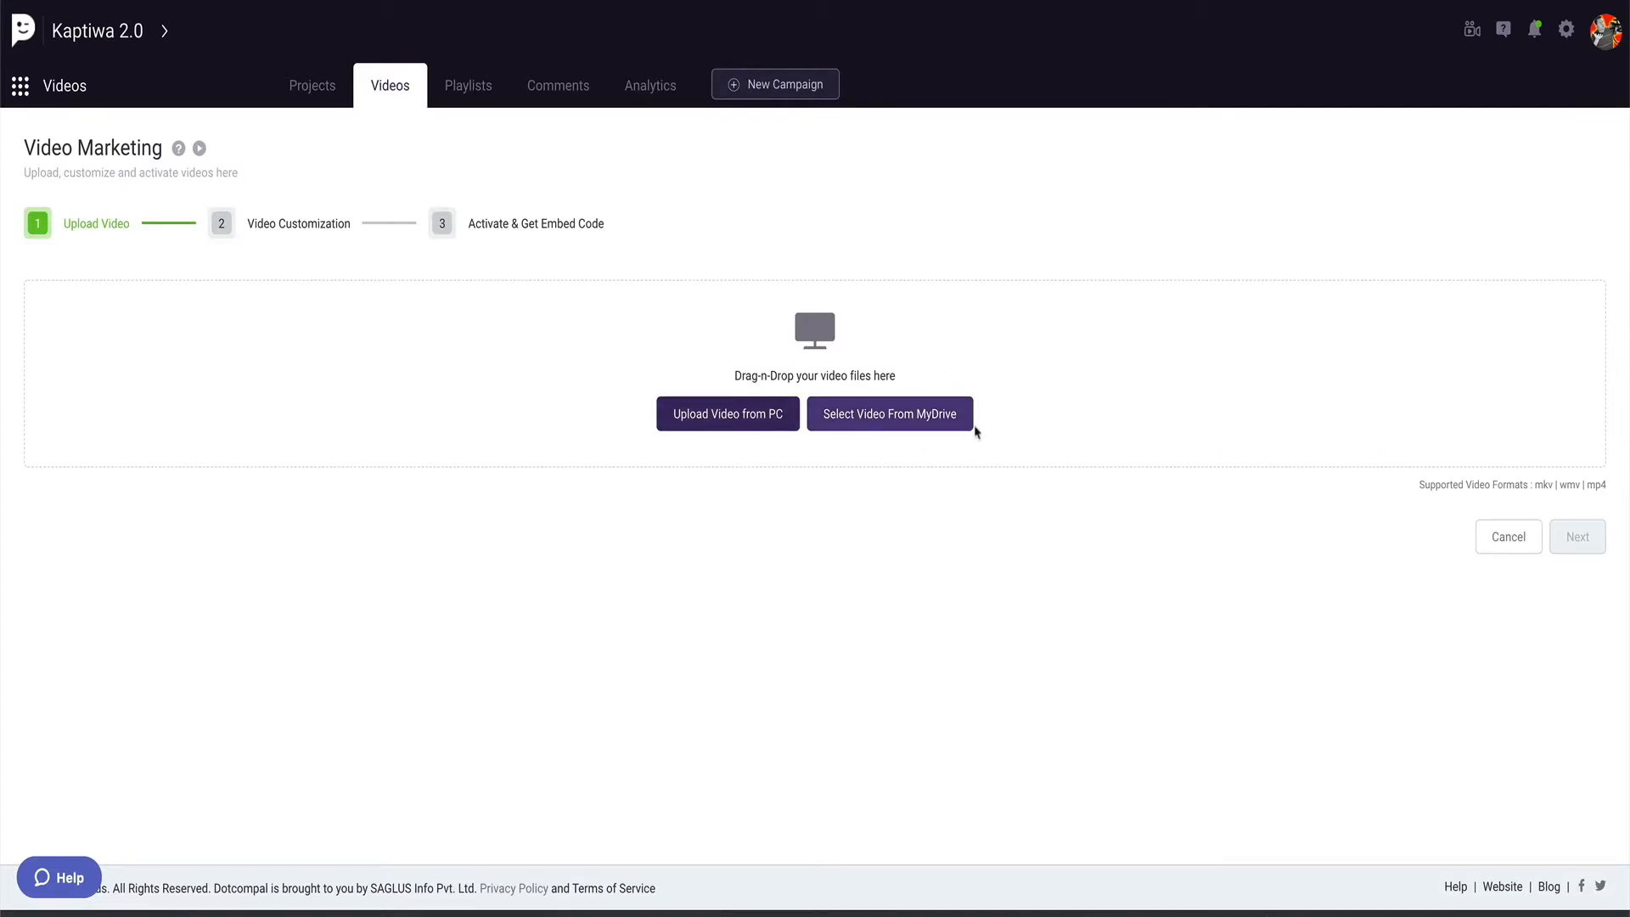
Step: Upload the Griffin Dentures review MP4 from the computer's Movies > 4K Video Downloader folder and continue to video customization
click(740, 409)
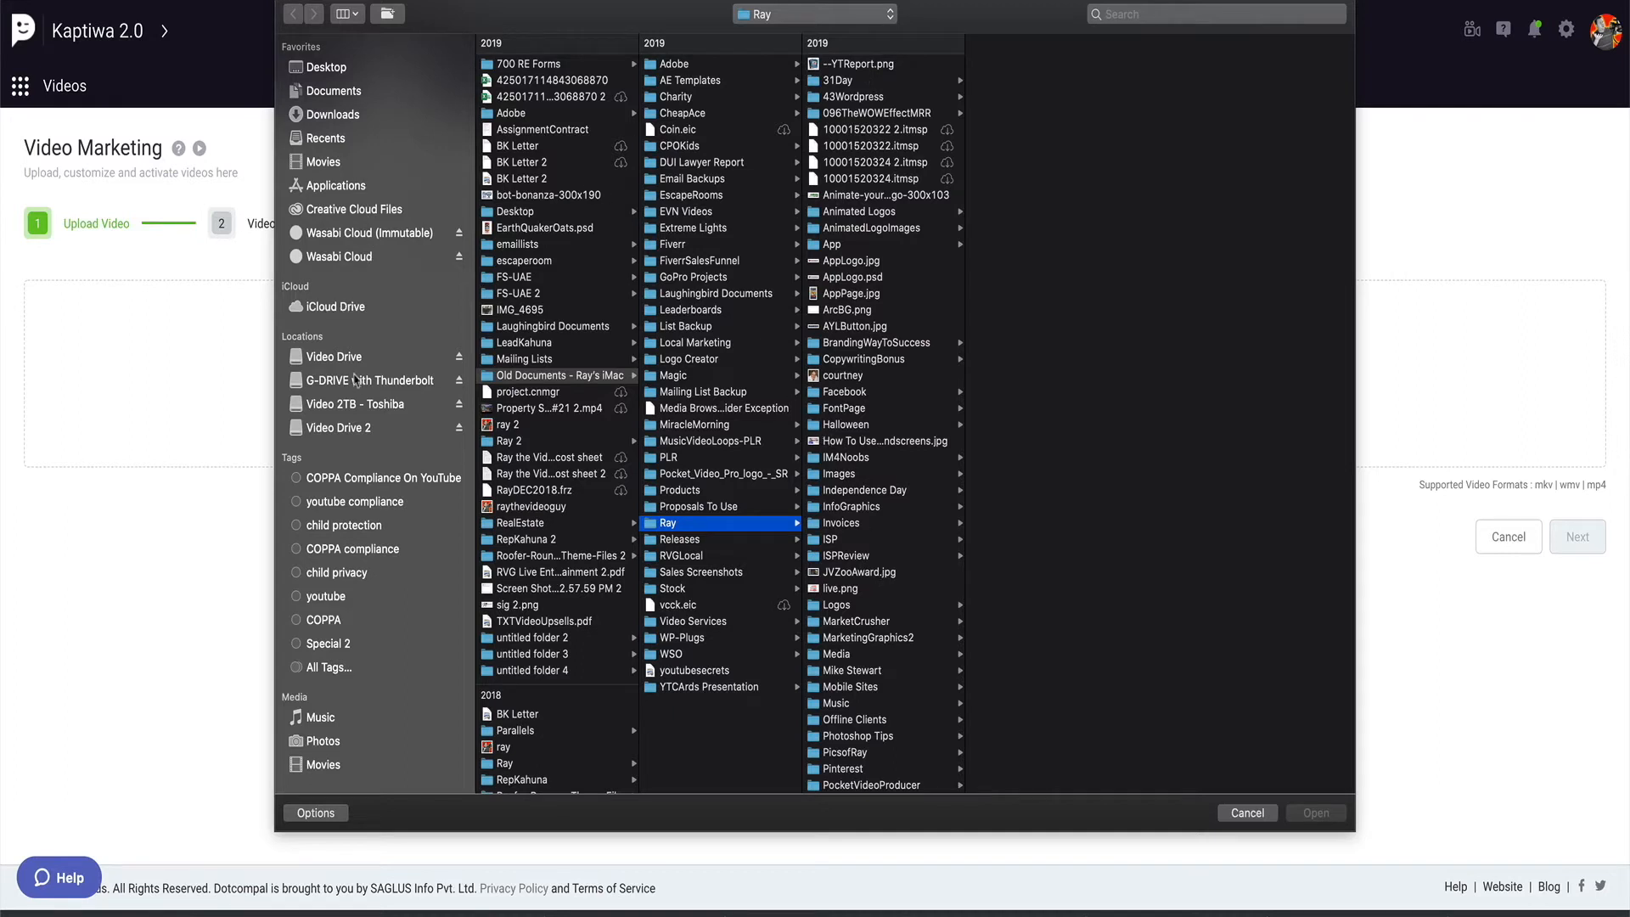
click(334, 163)
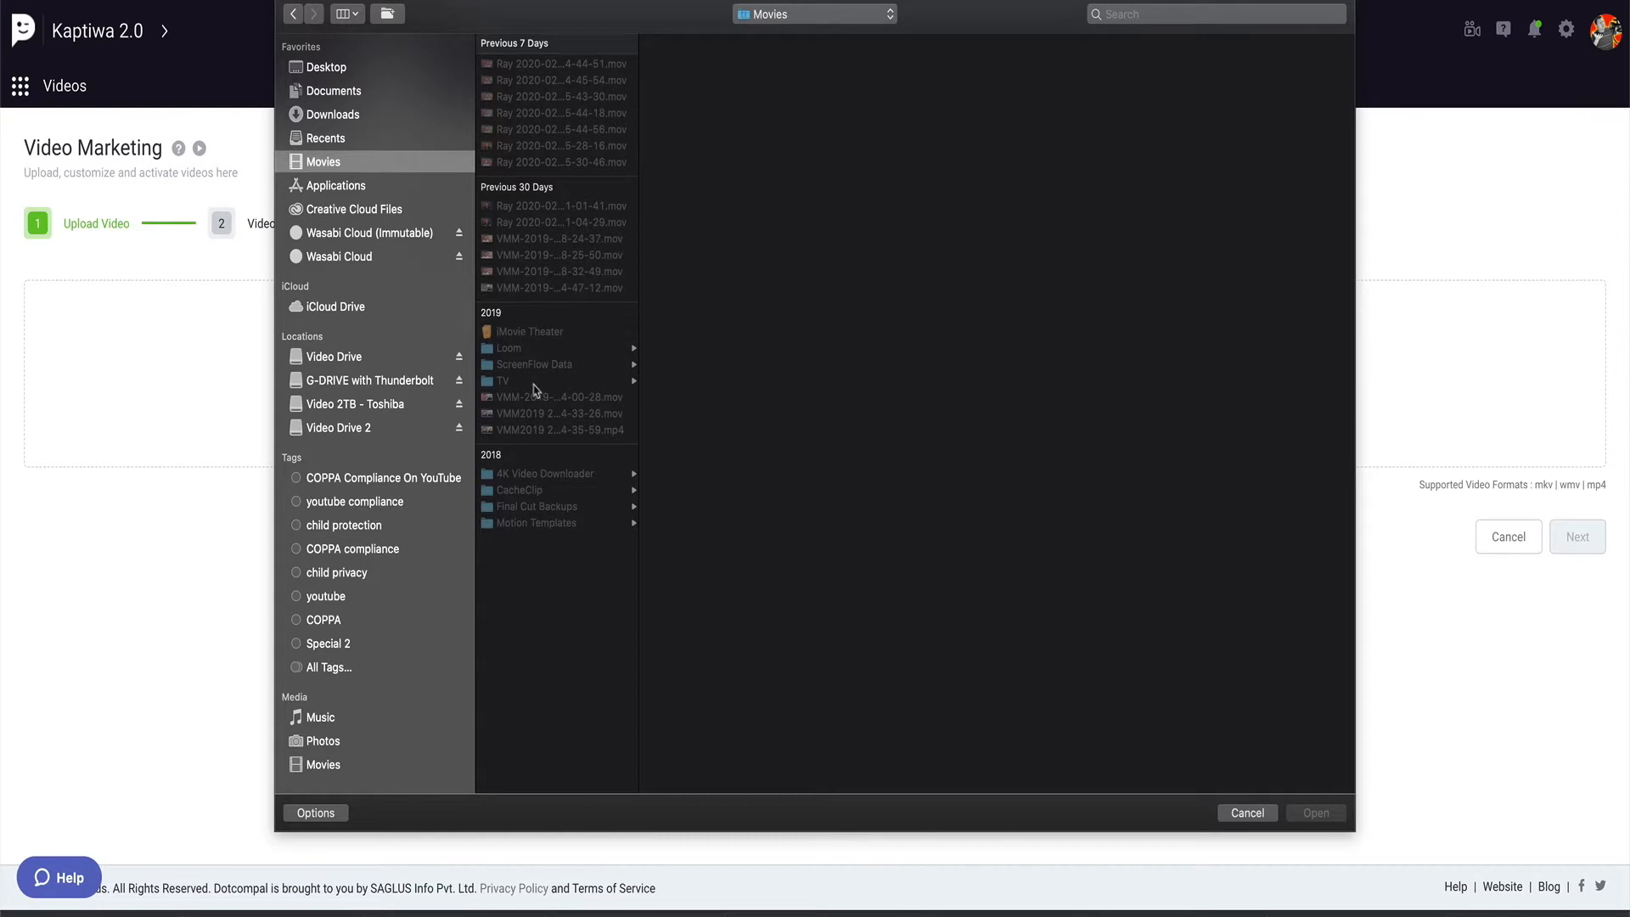
click(540, 473)
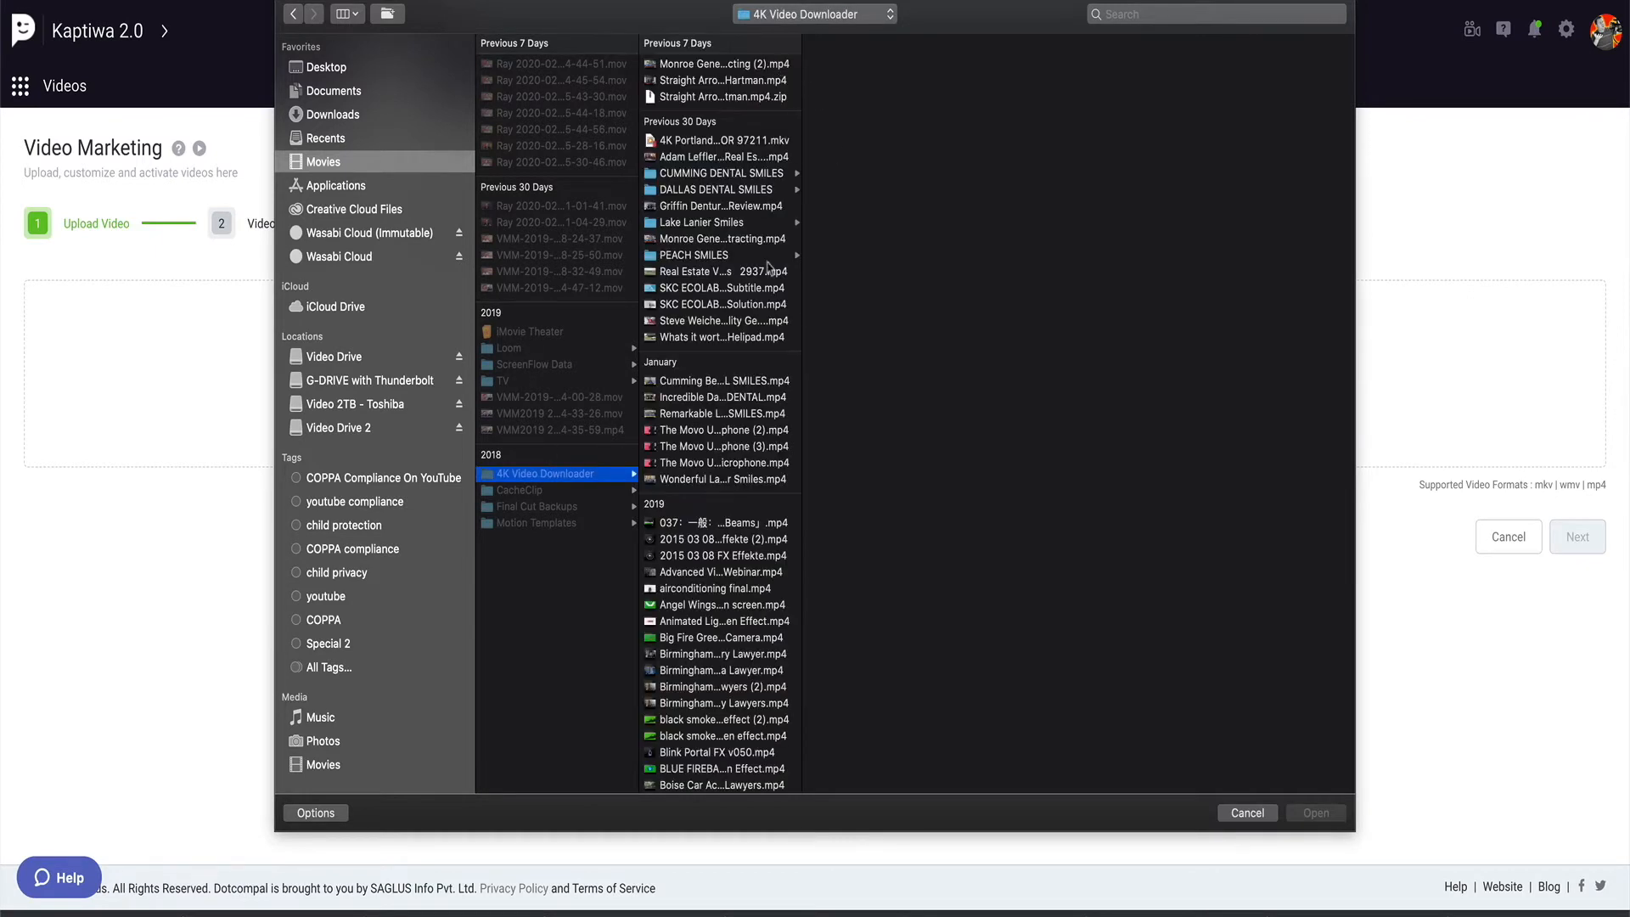
click(742, 205)
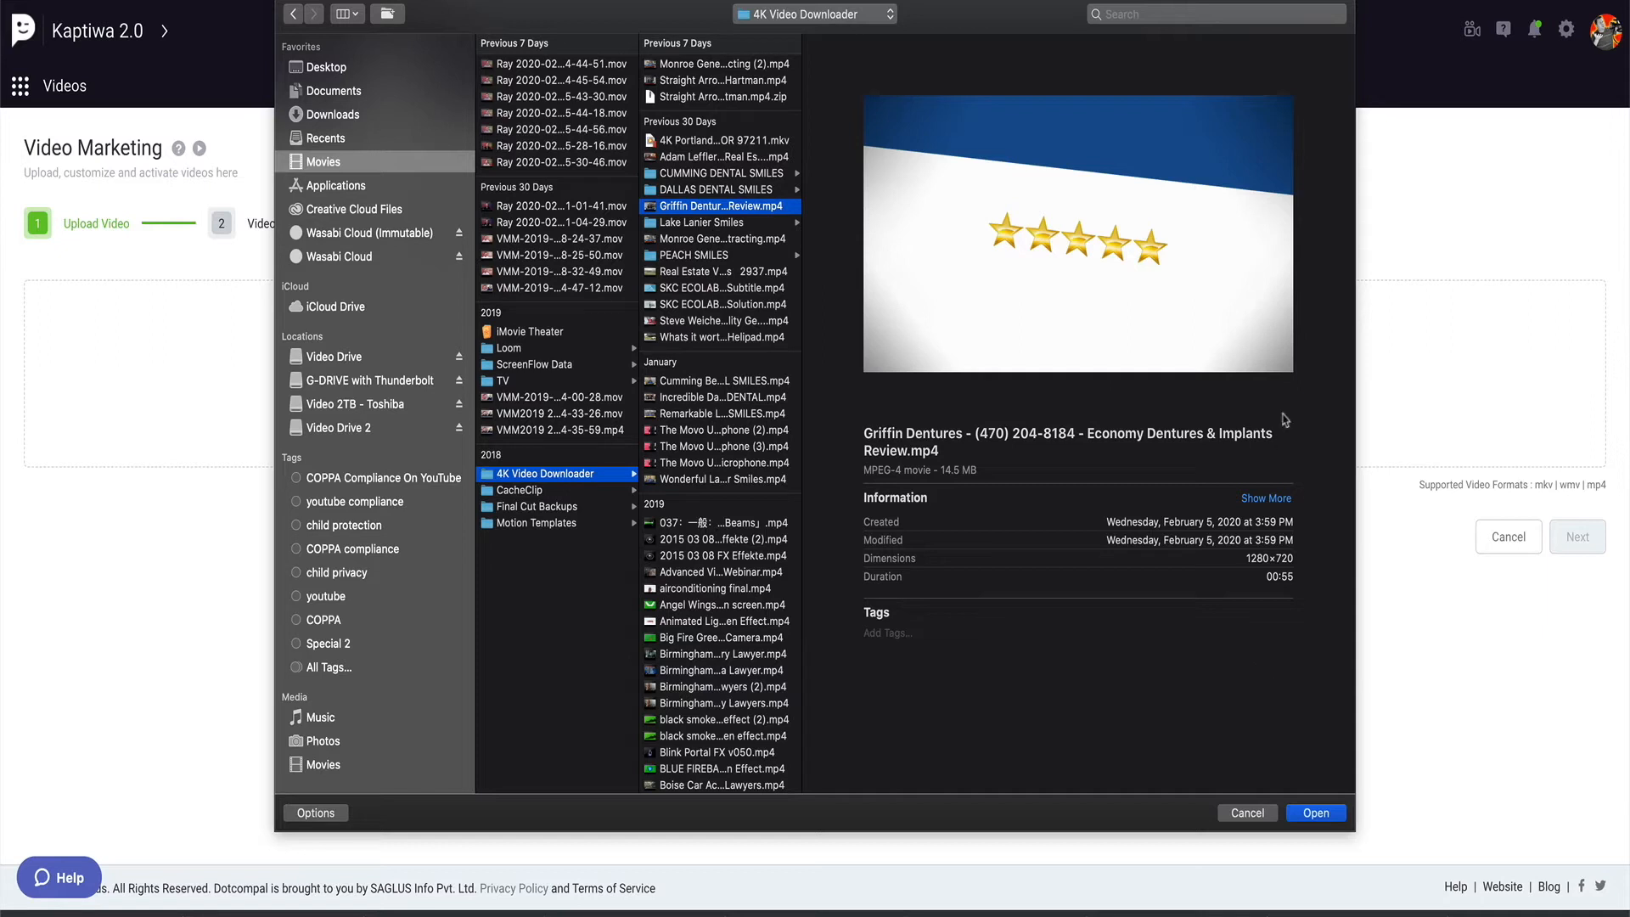
click(1308, 813)
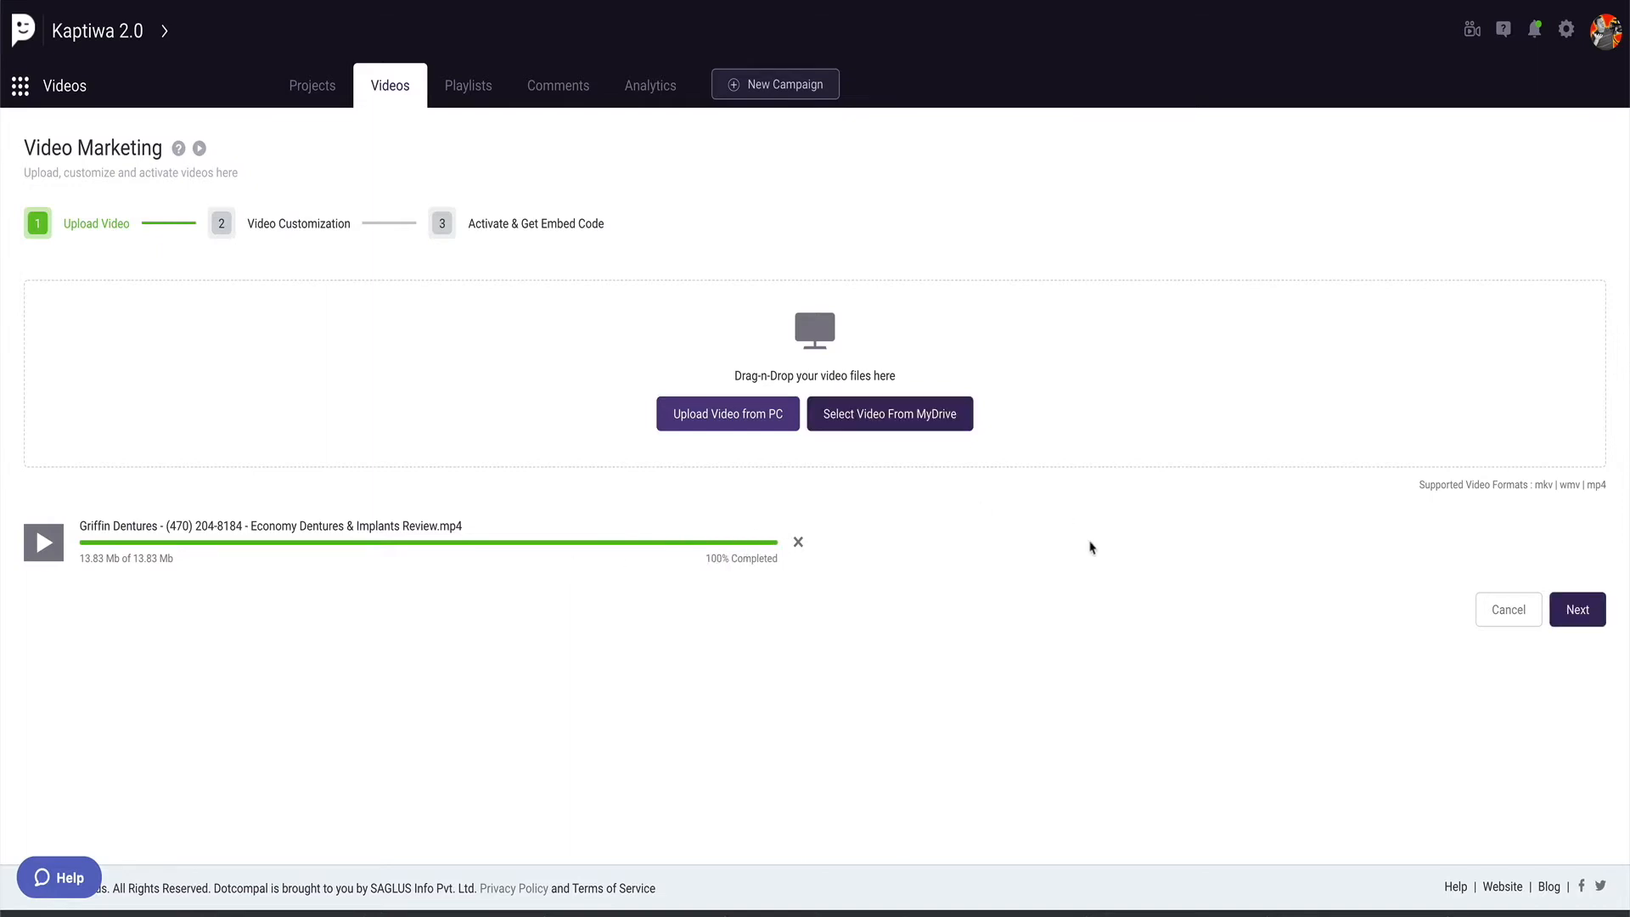
click(1573, 610)
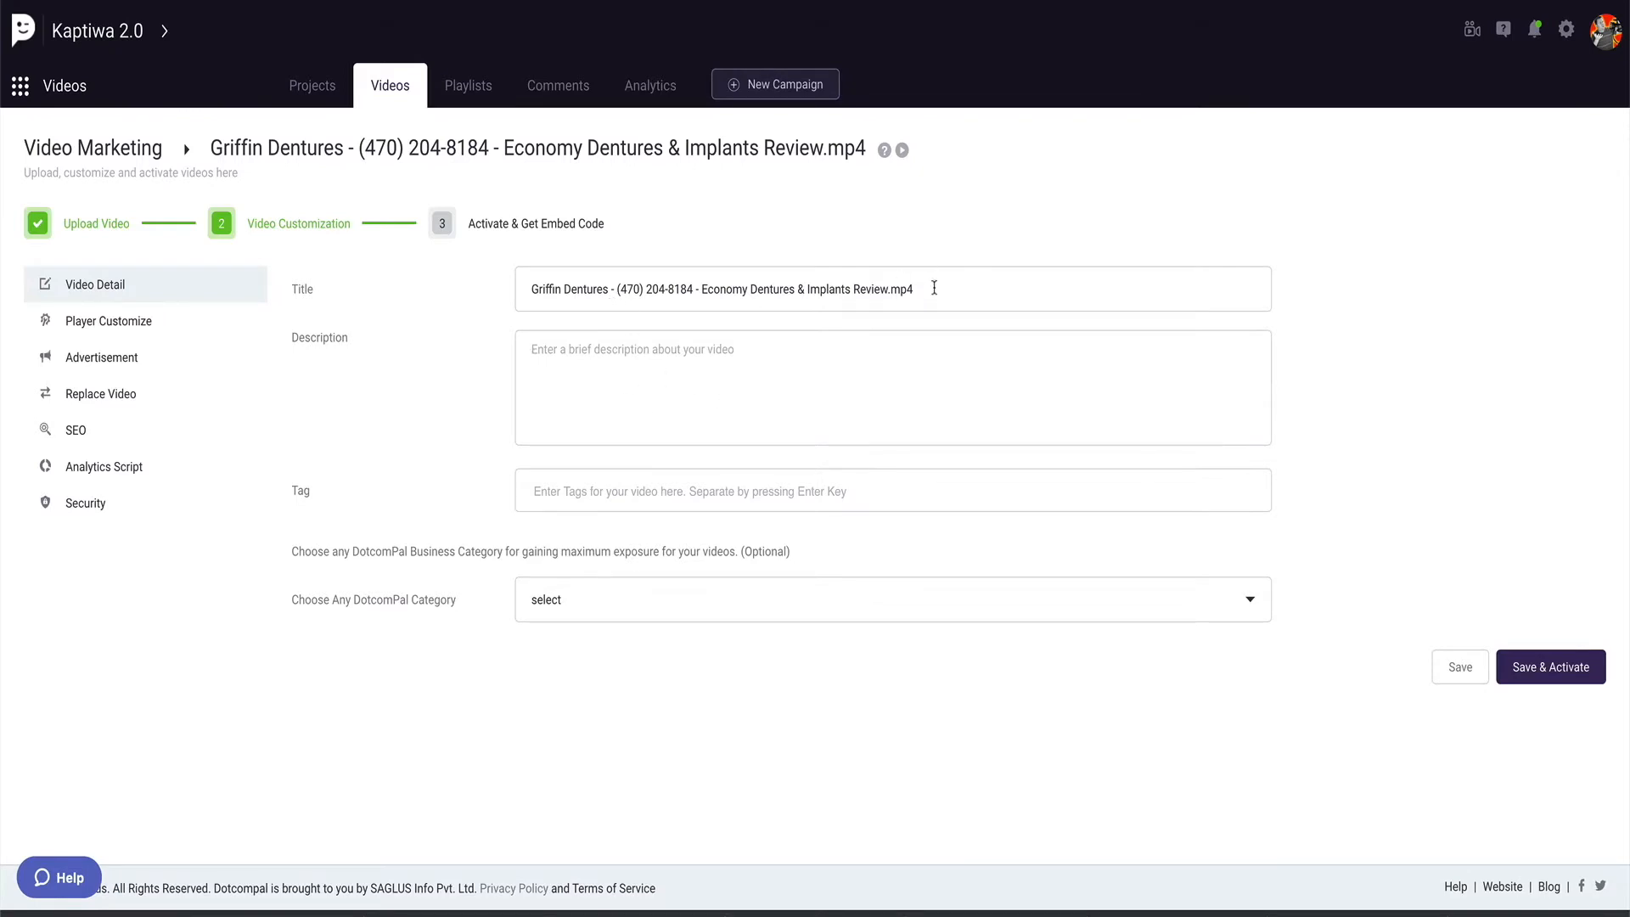
Step: Copy the video's full title into its description
triple_click(934, 288)
key(ctrl+c)
click(798, 370)
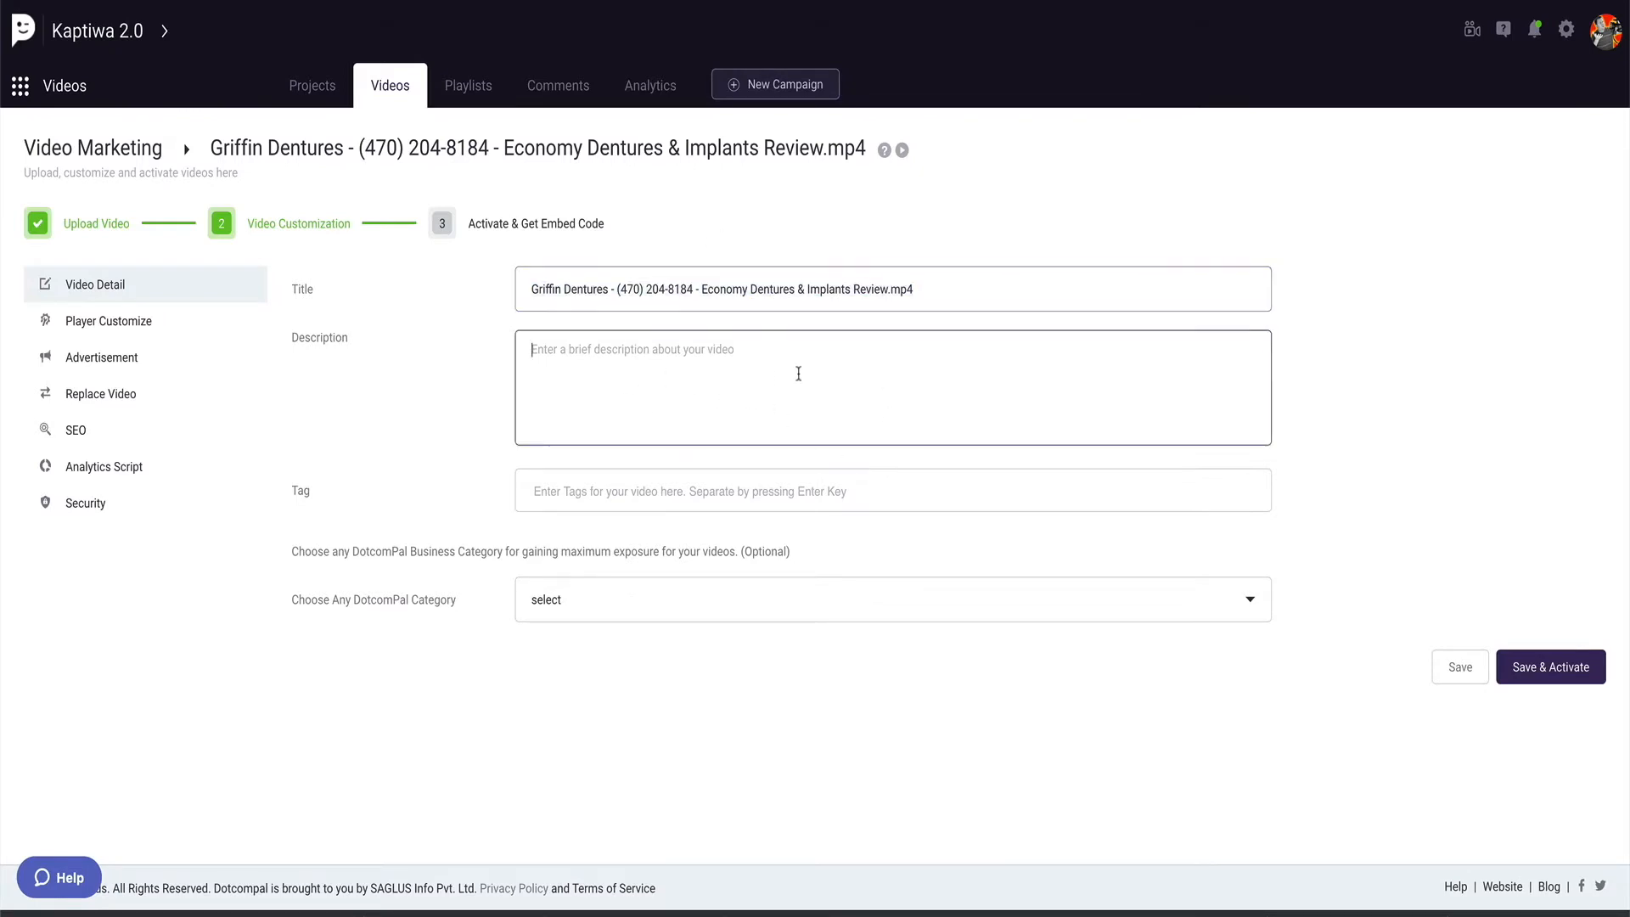
text(xv)
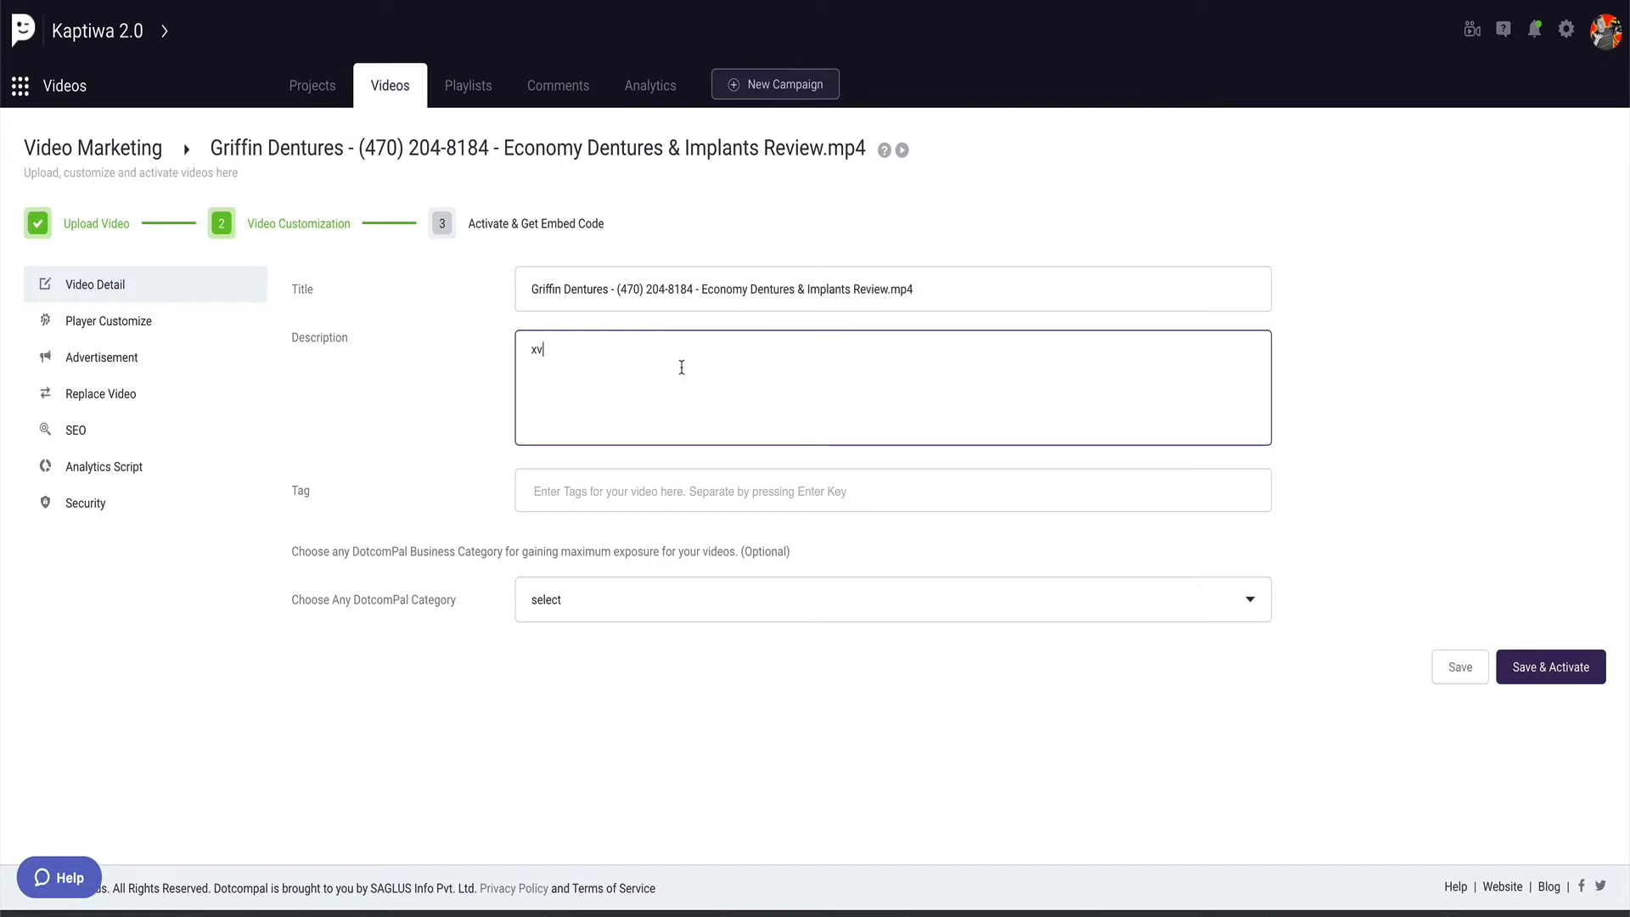
key(BackSpace)
key(BackSpace)
key(ctrl+v)
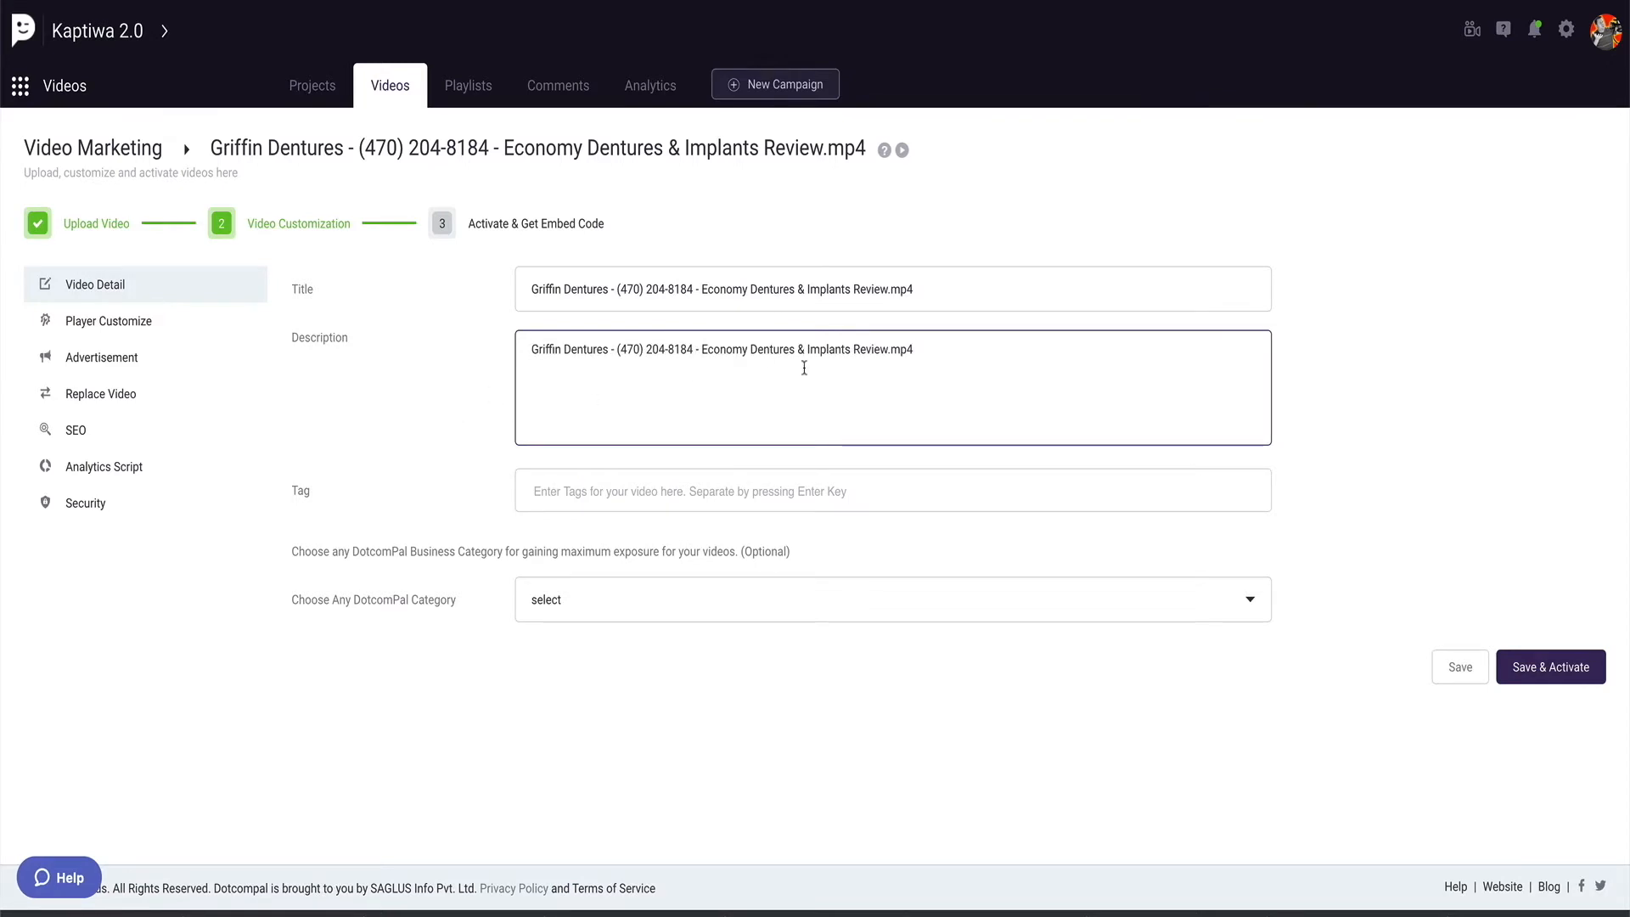
Step: Remove the ".mp4" extension from both the video's title and its description
drag(889, 289, 1000, 291)
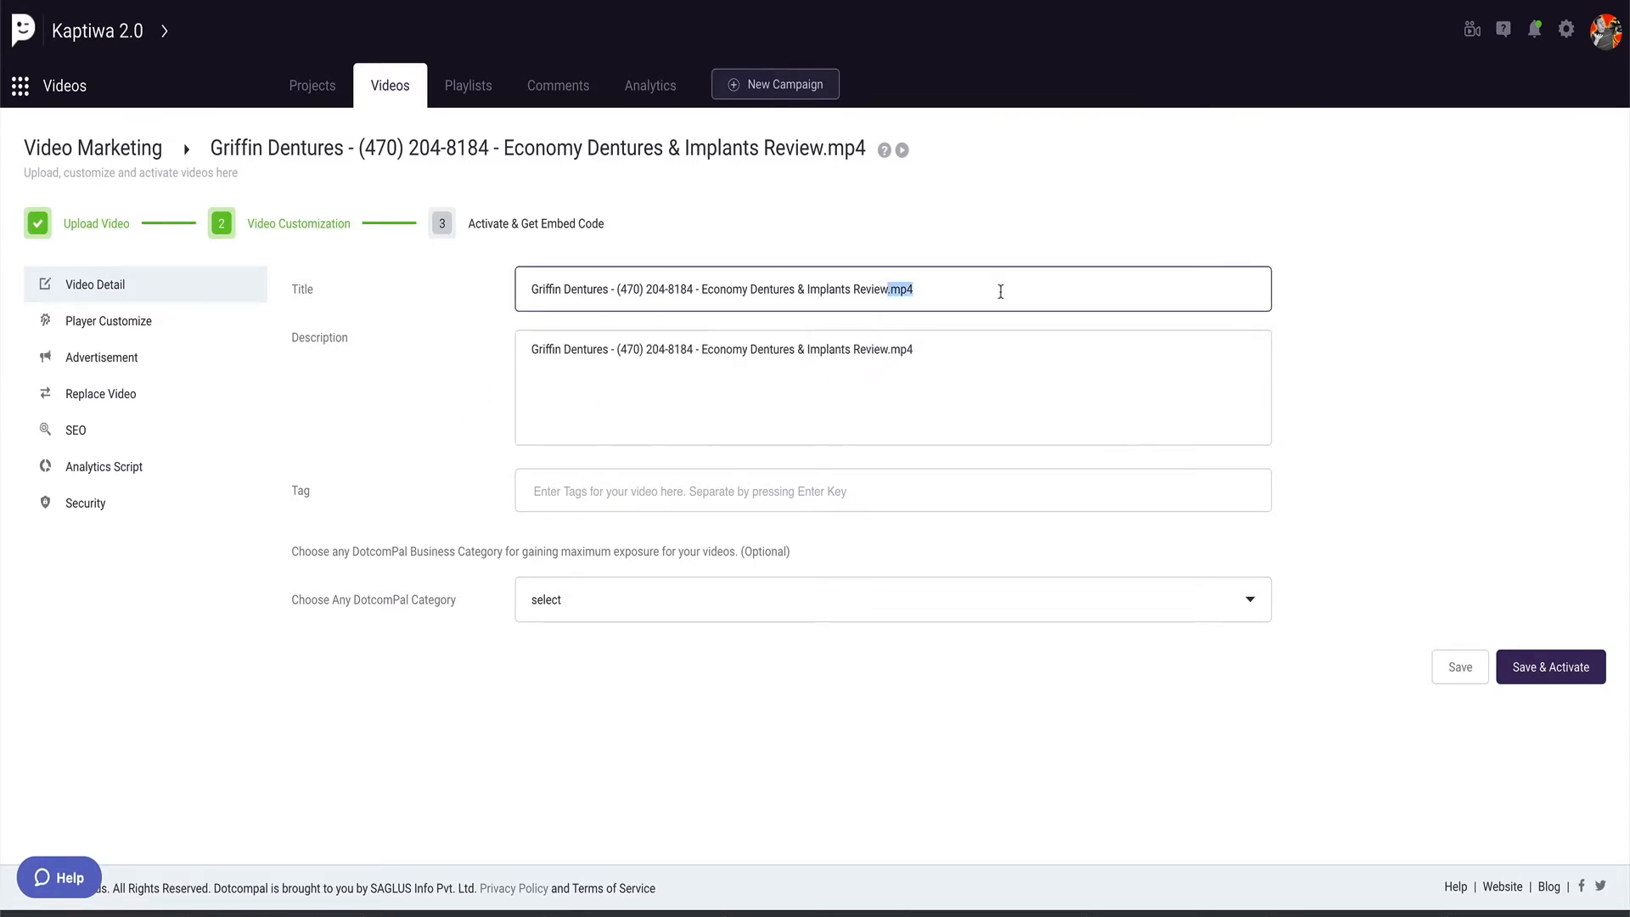
key(BackSpace)
drag(890, 350, 1012, 357)
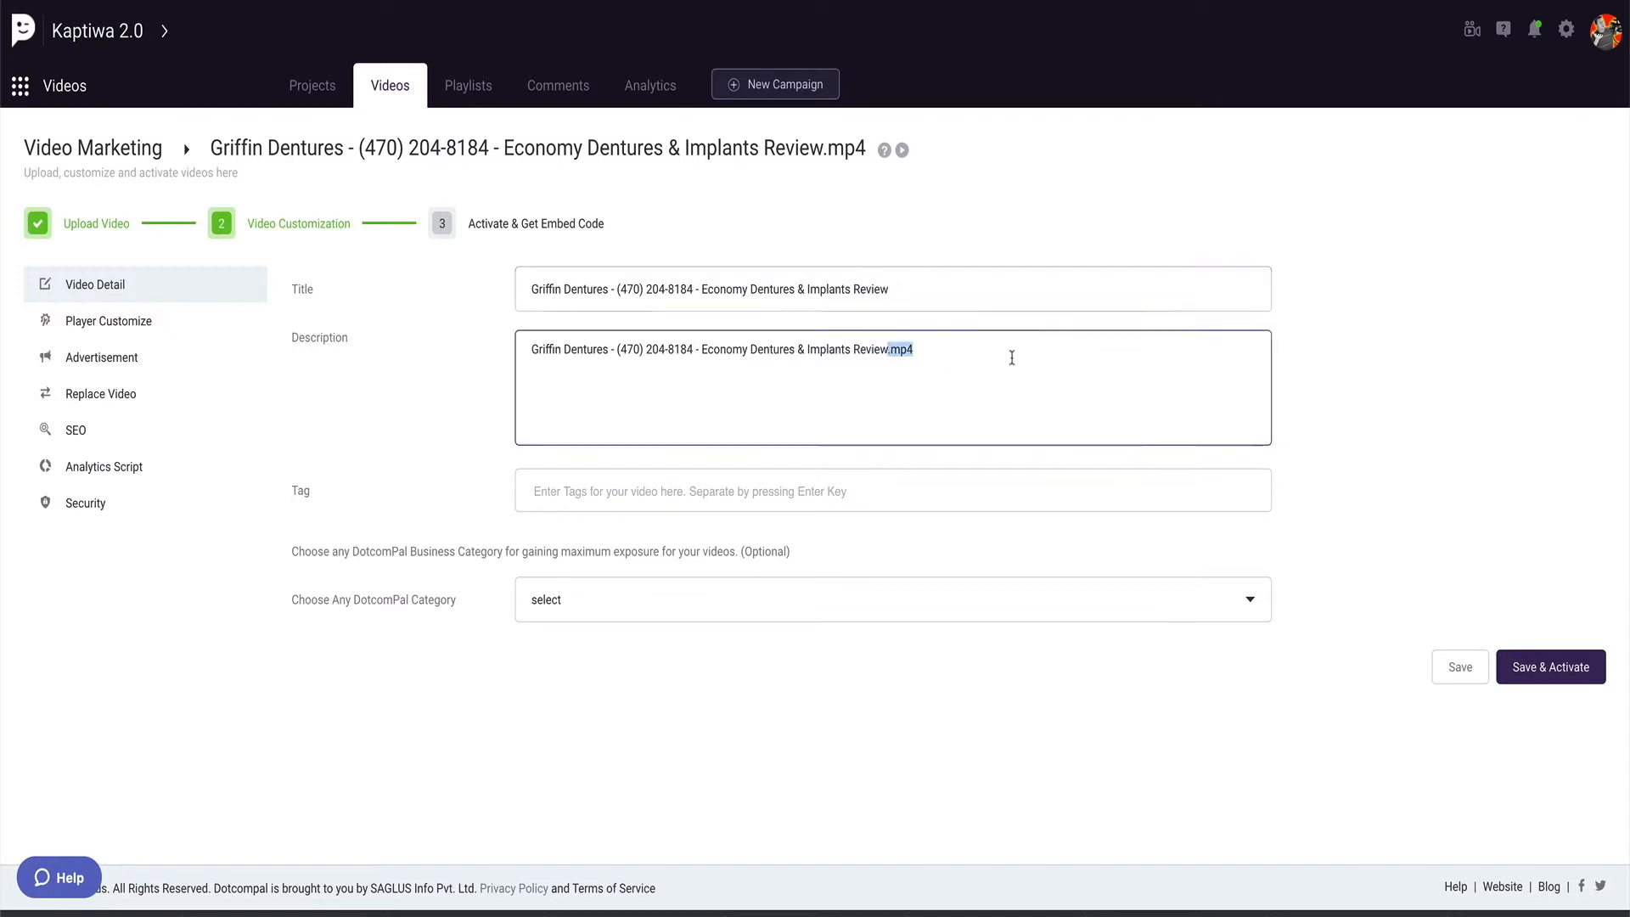
key(BackSpace)
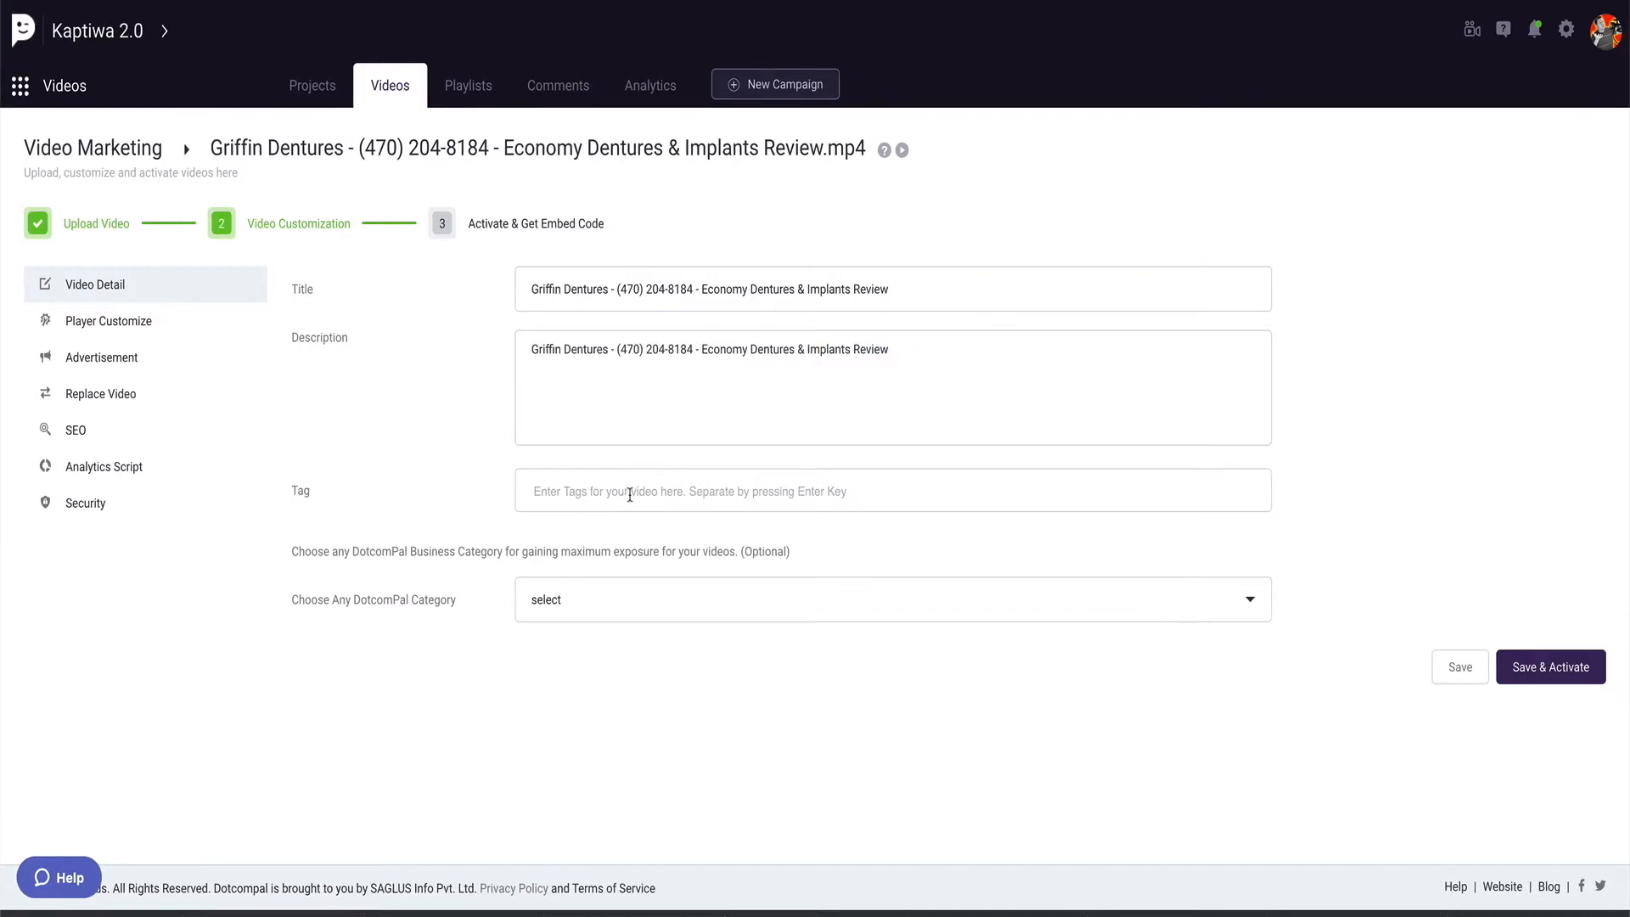
Step: Add the tag "dentures" and assign the video to the Health category
text(dentures)
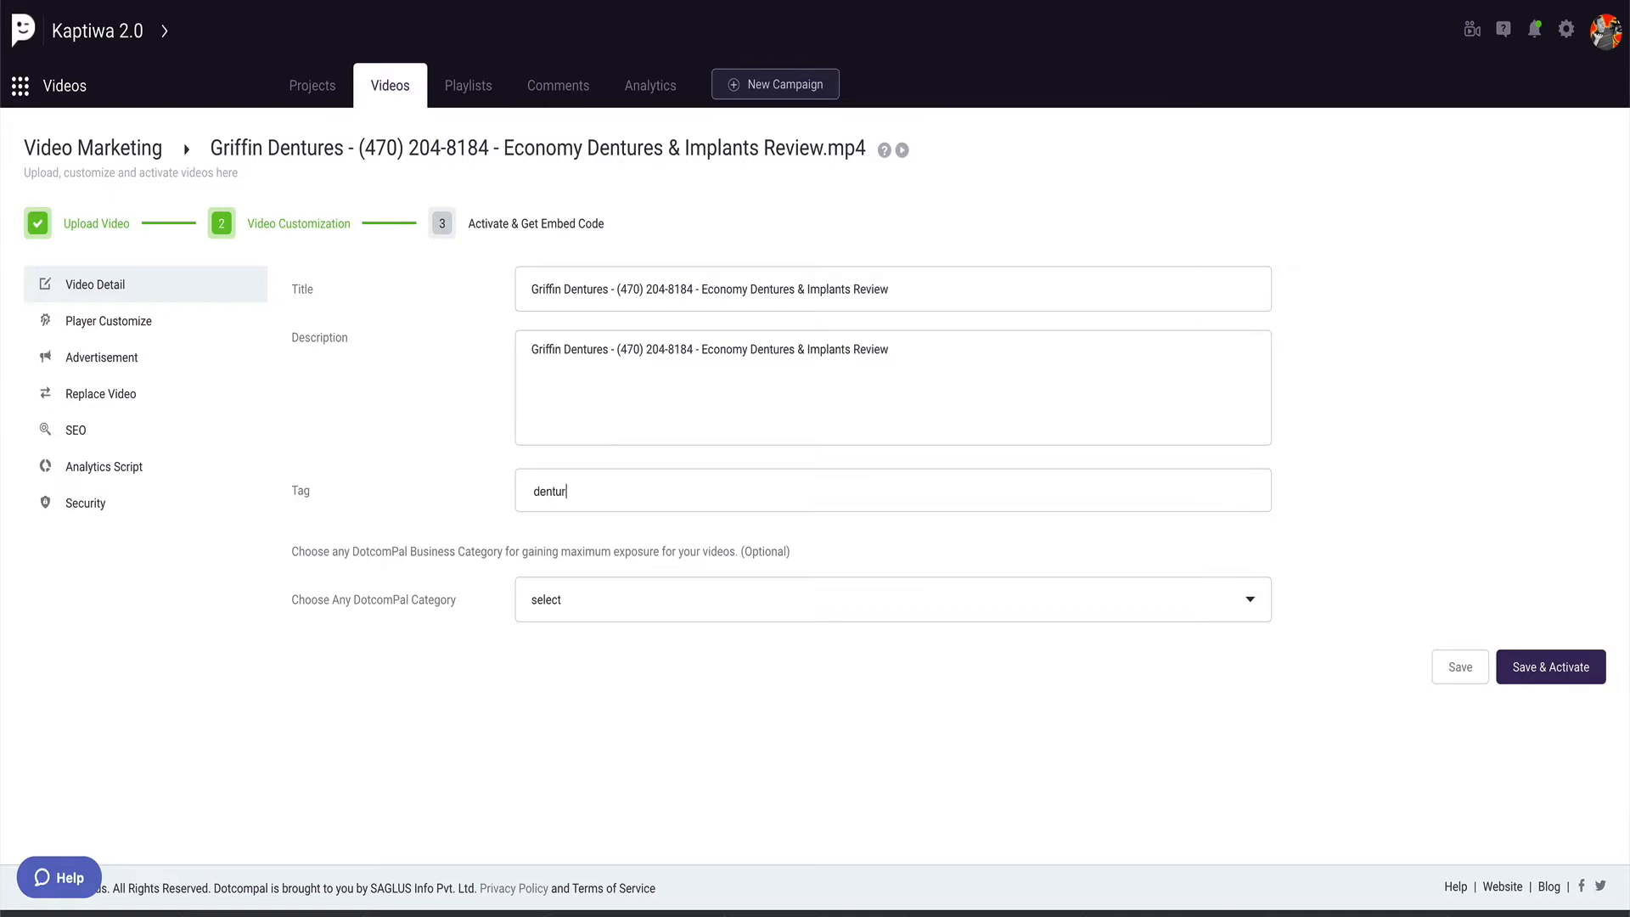
click(597, 608)
click(610, 497)
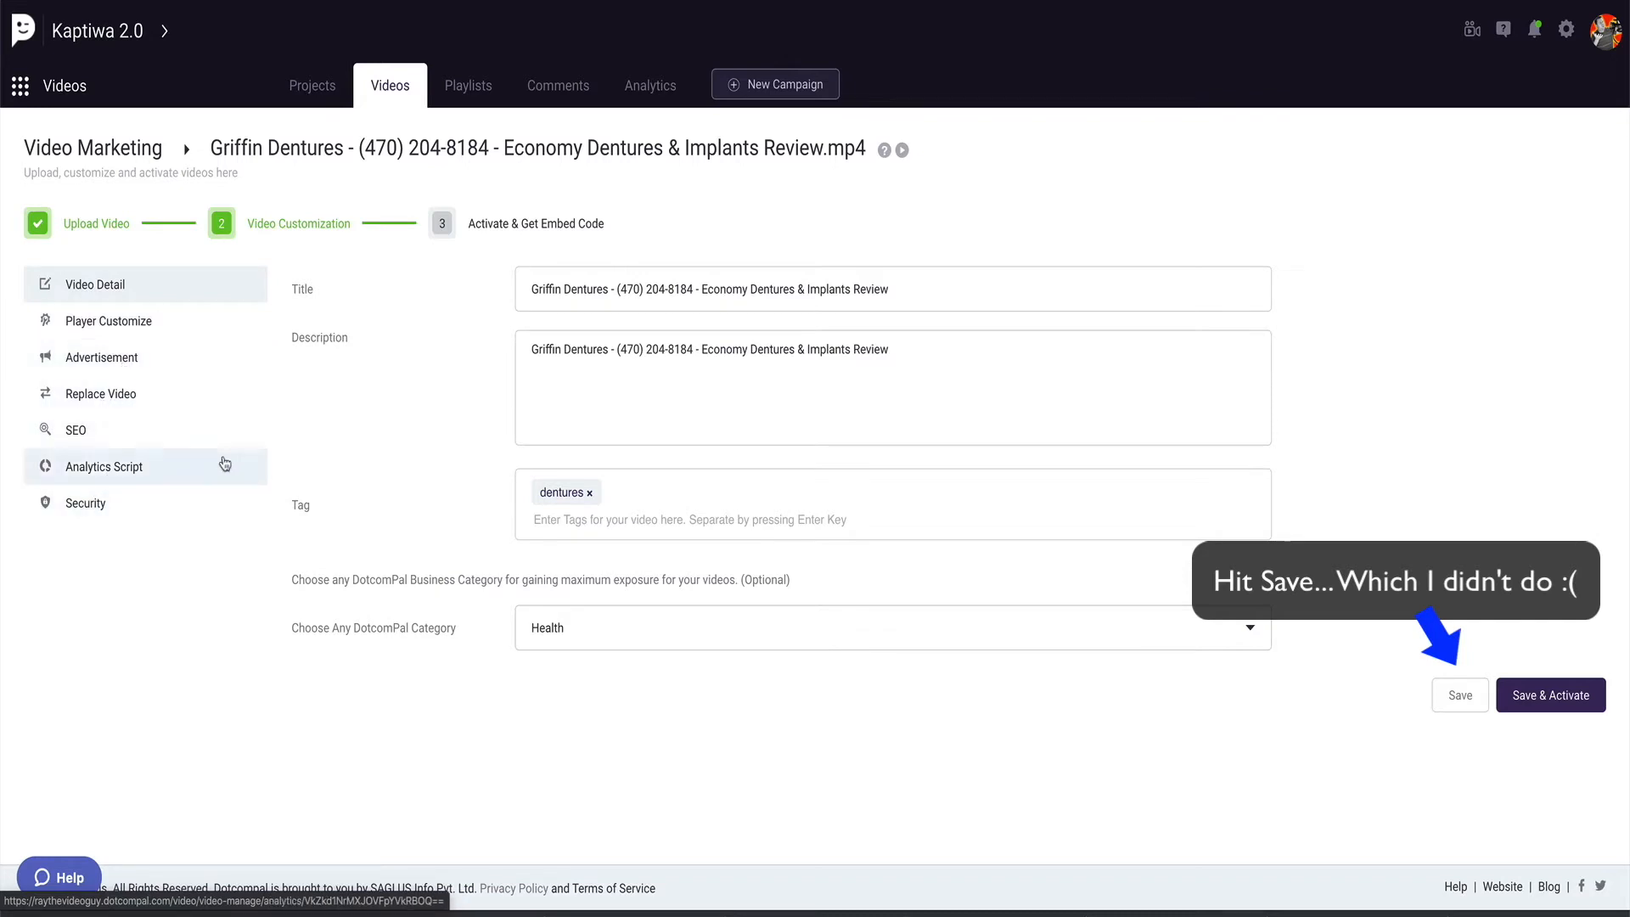
click(128, 327)
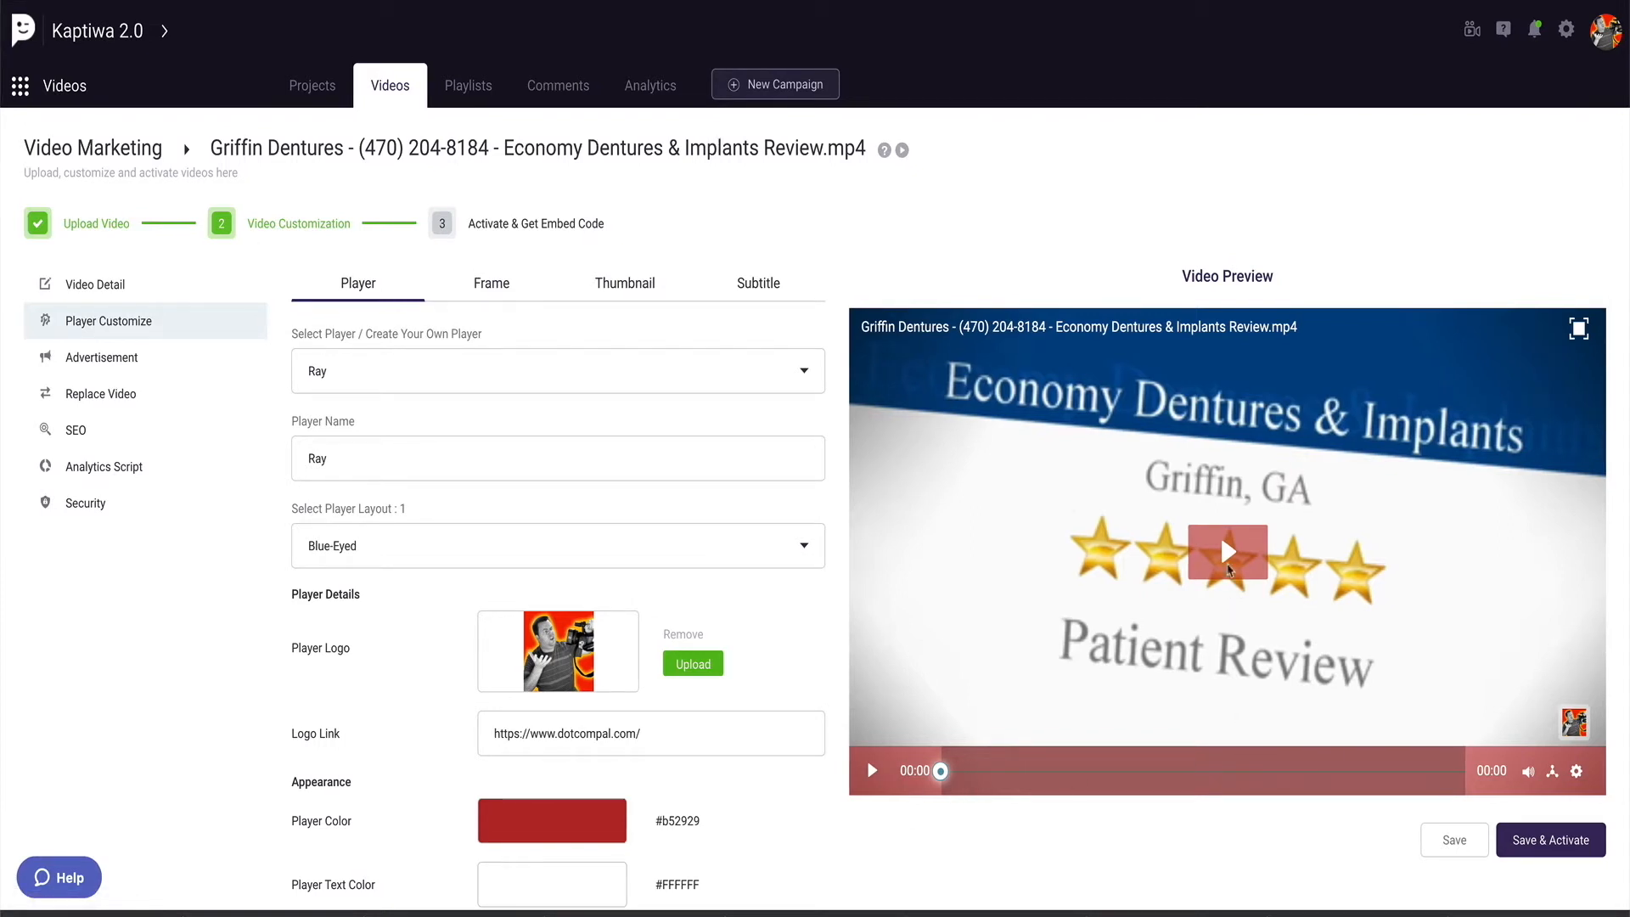
scroll(472, 419, down, 1)
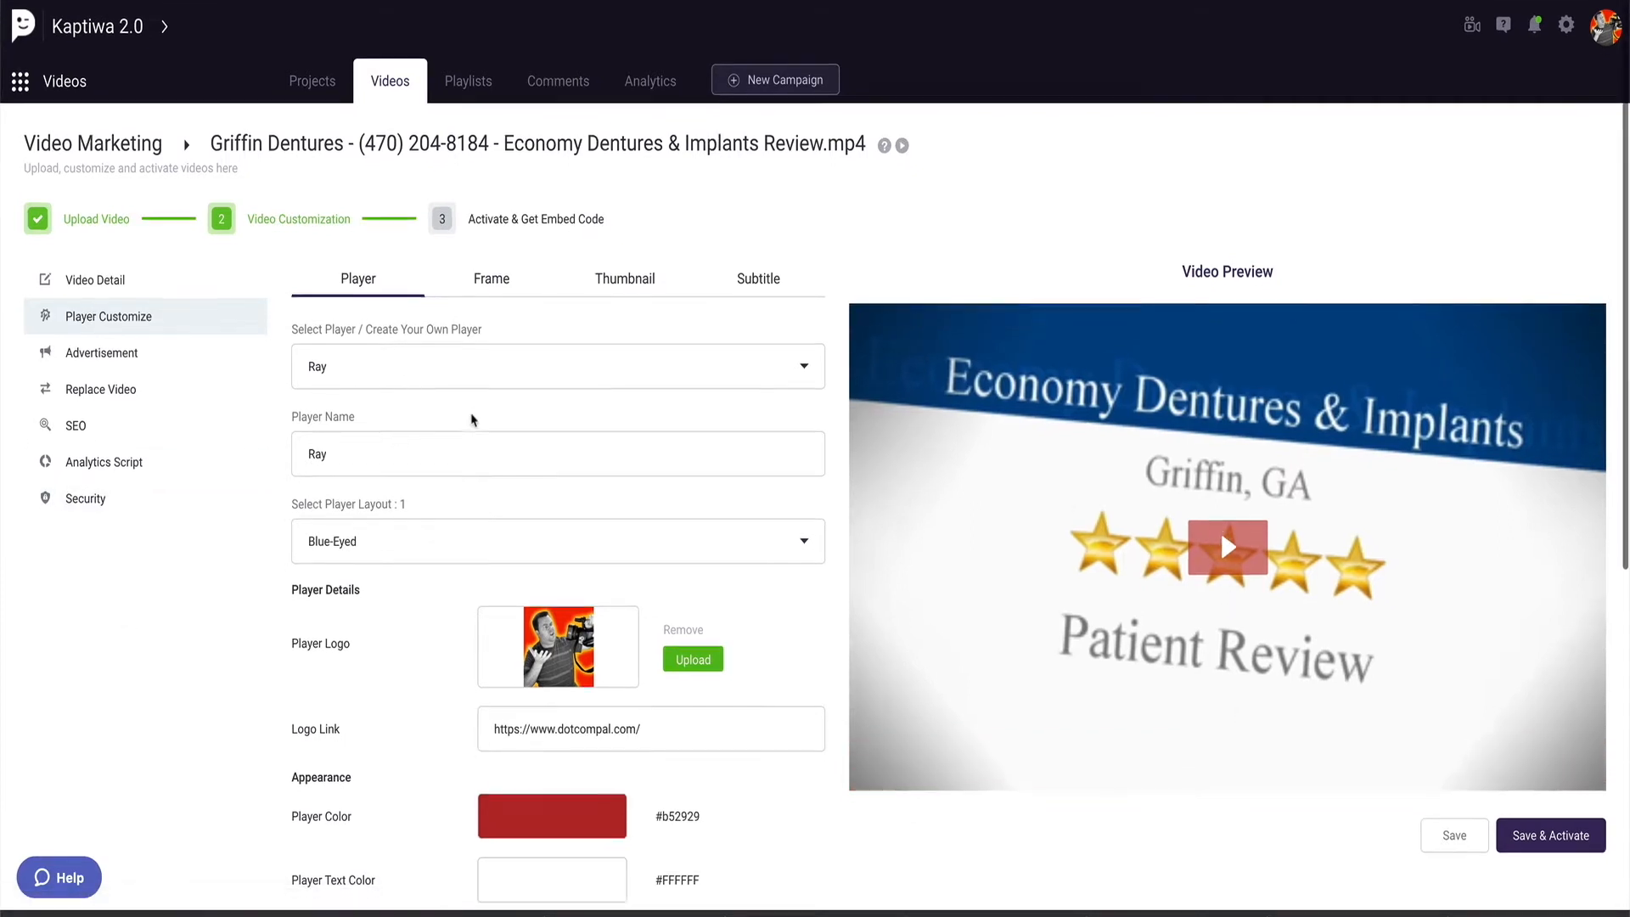
scroll(472, 420, down, 4)
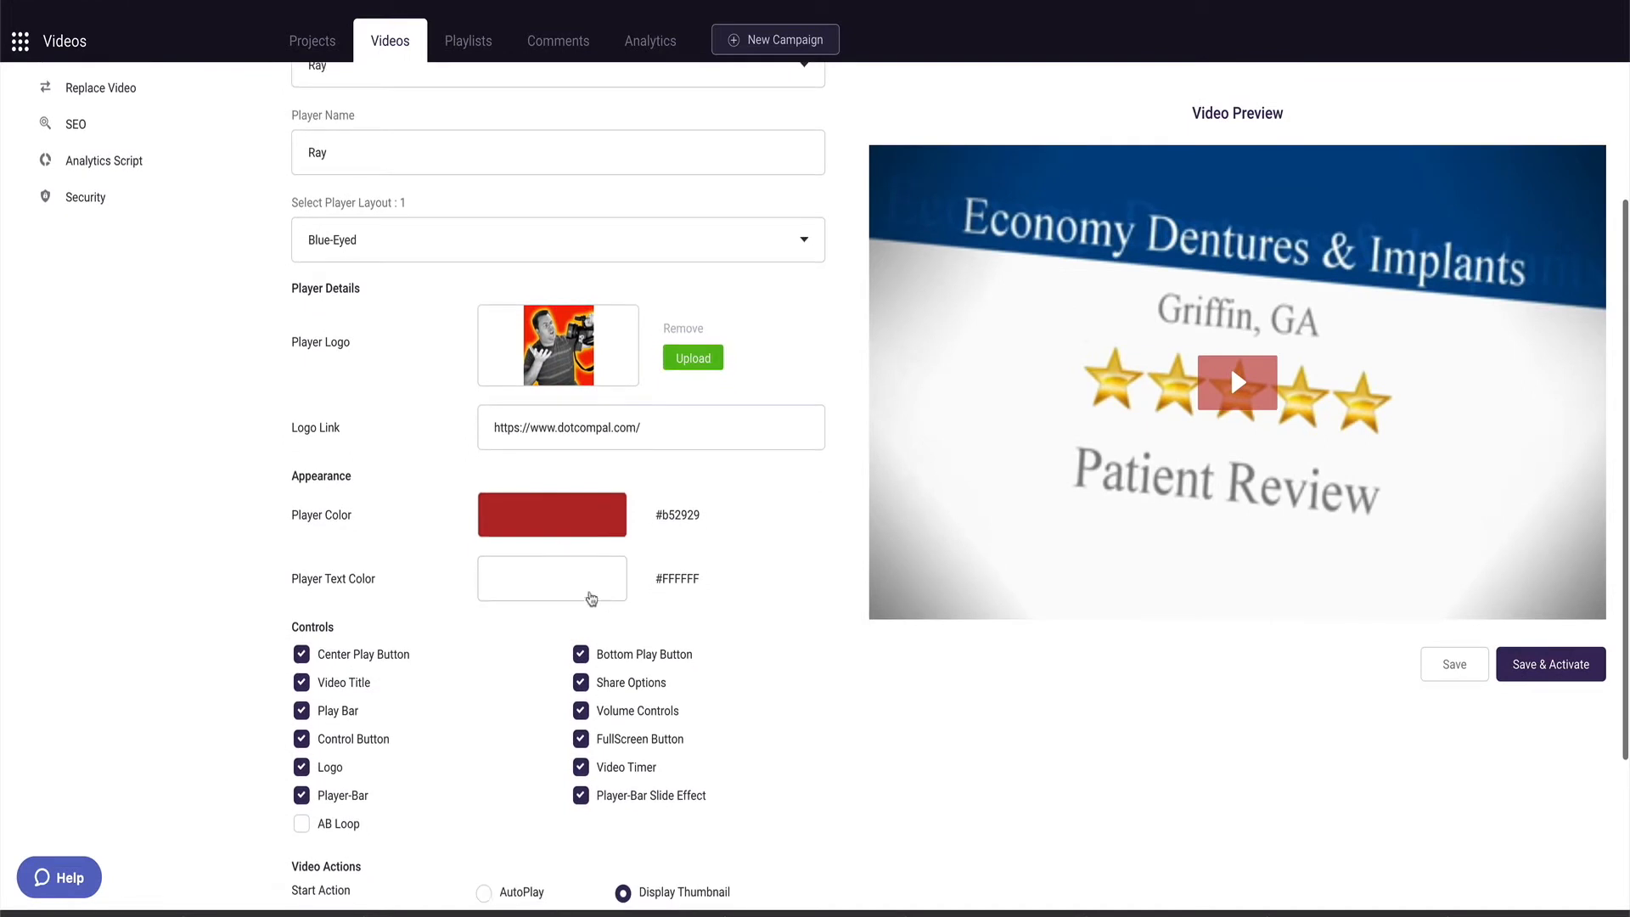
scroll(554, 530, down, 1)
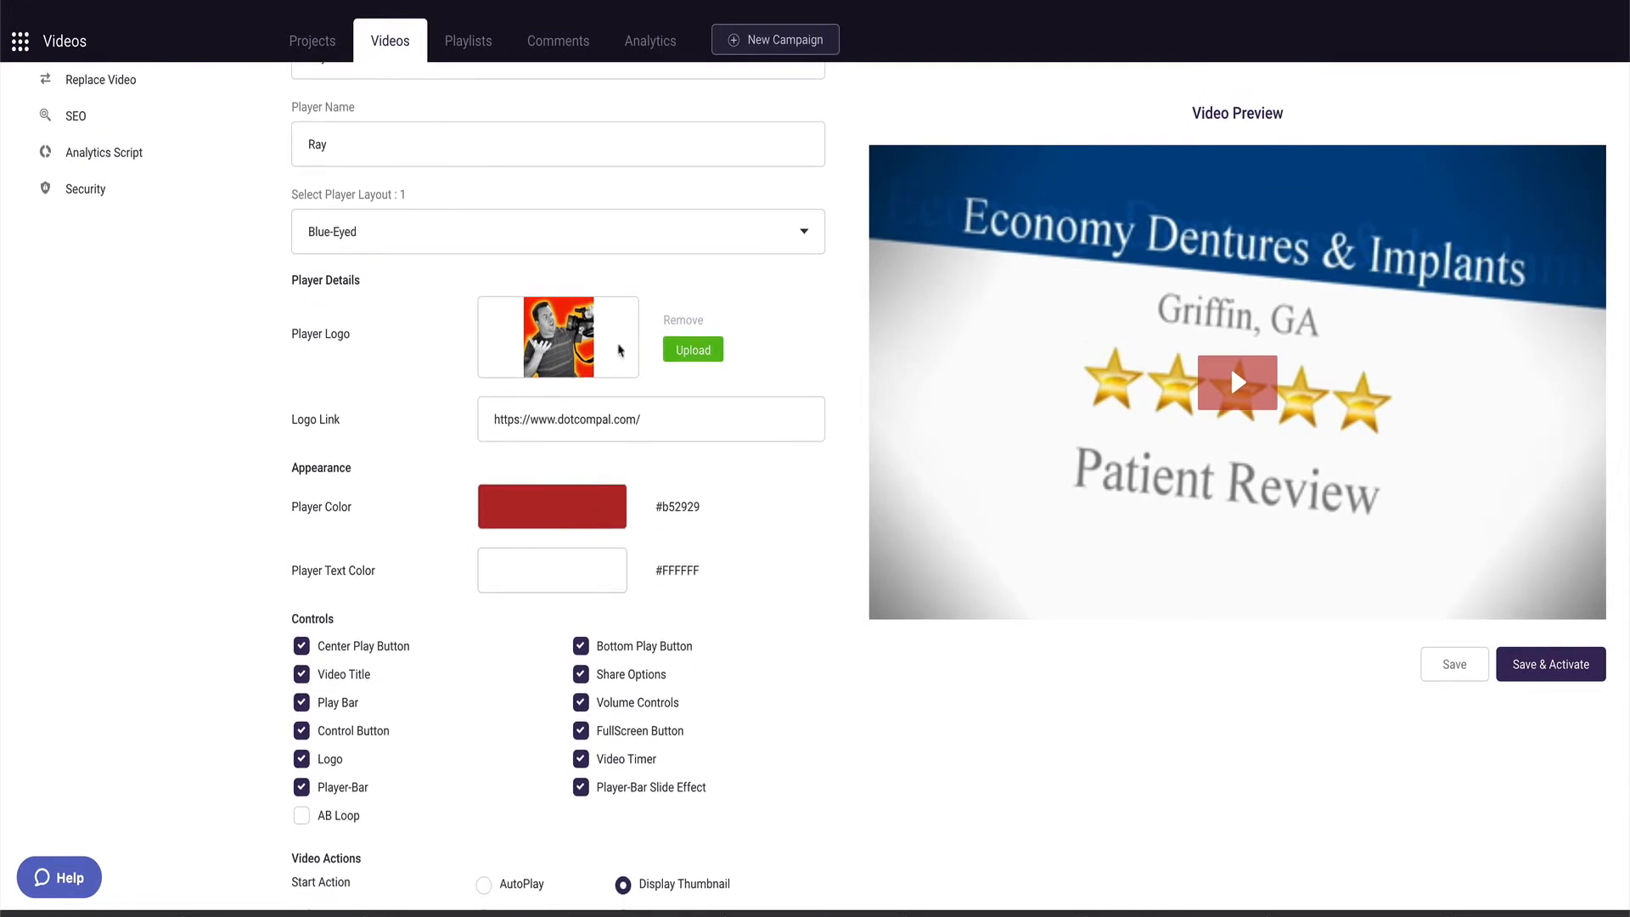
drag(653, 416, 456, 414)
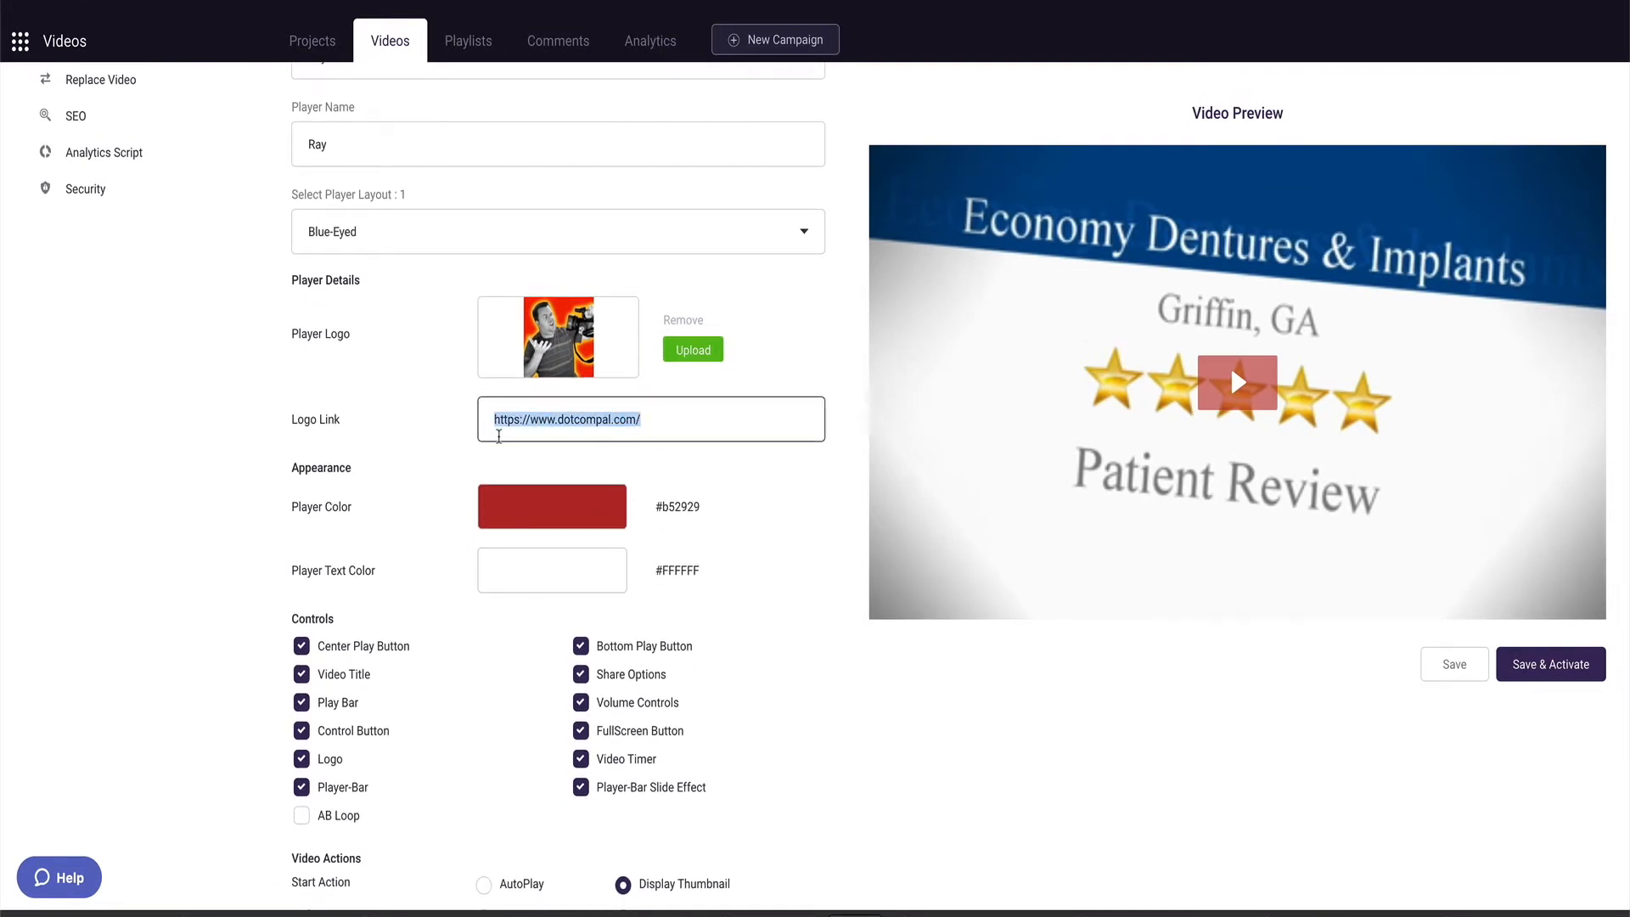
scroll(500, 436, up, 2)
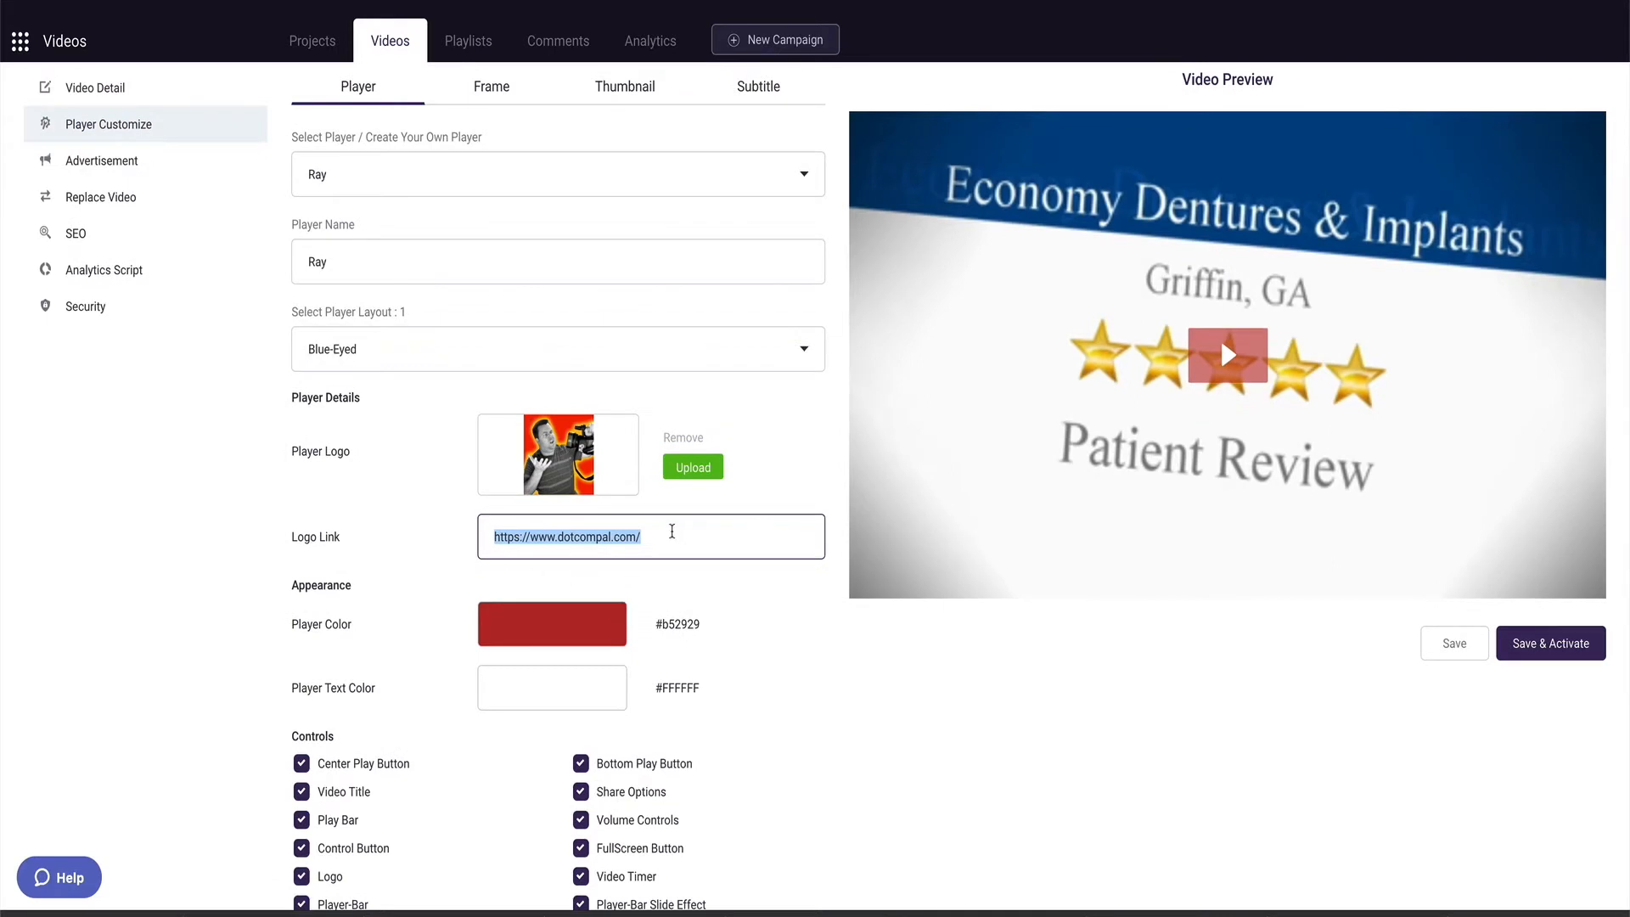
text(http://ttp:)
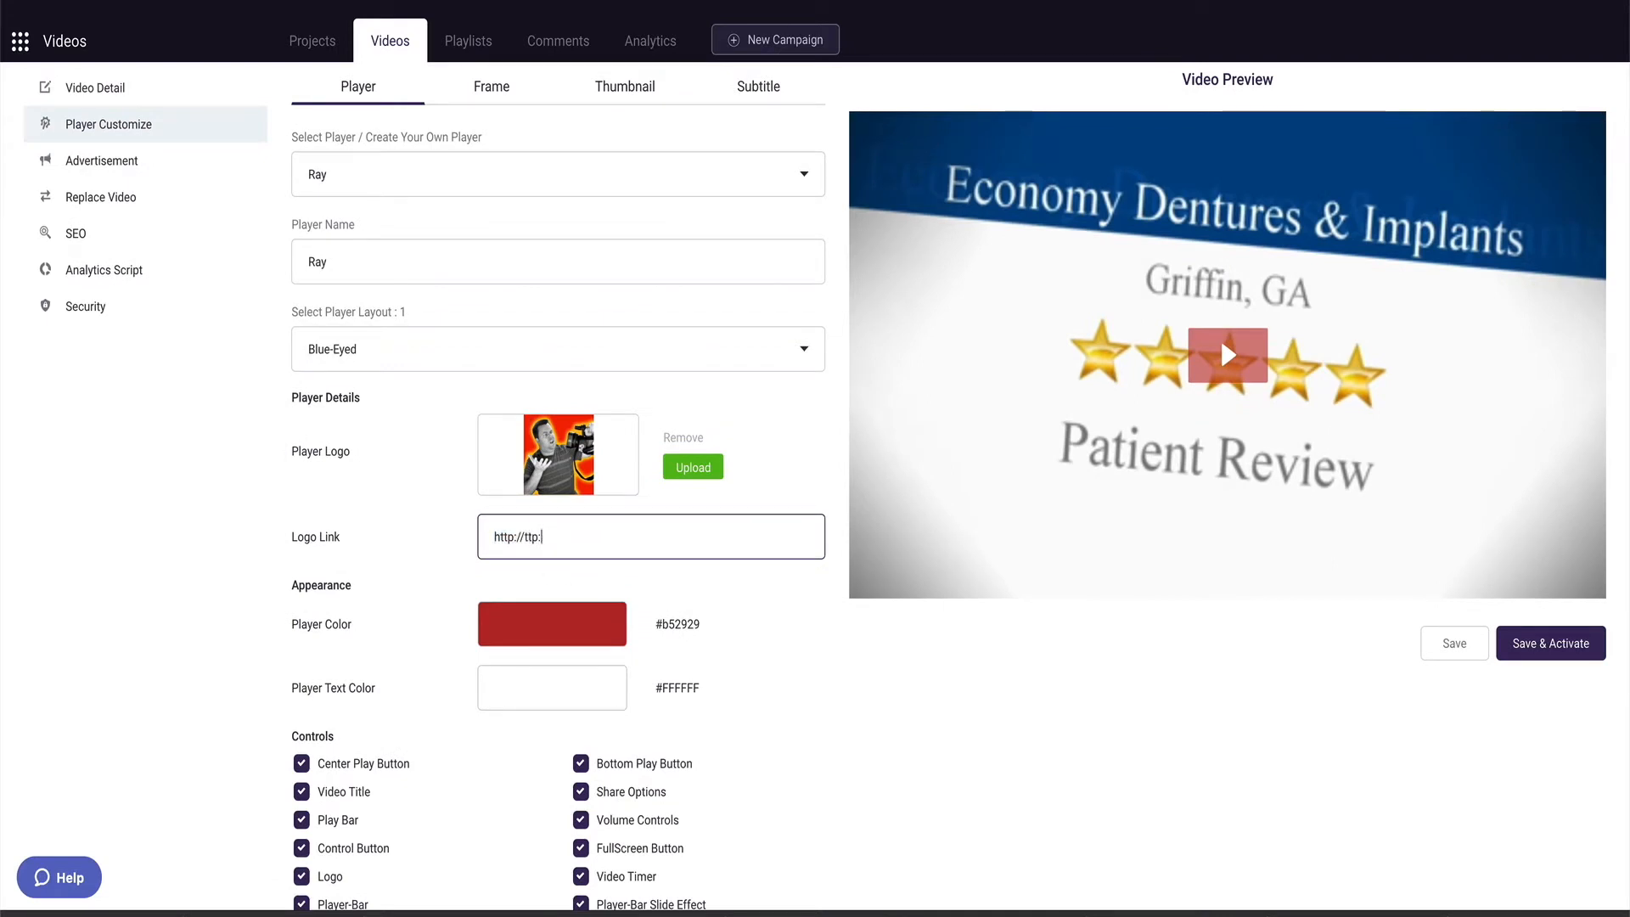
key(BackSpace)
key(BackSpace)
key(BackSpace)
key(BackSpace)
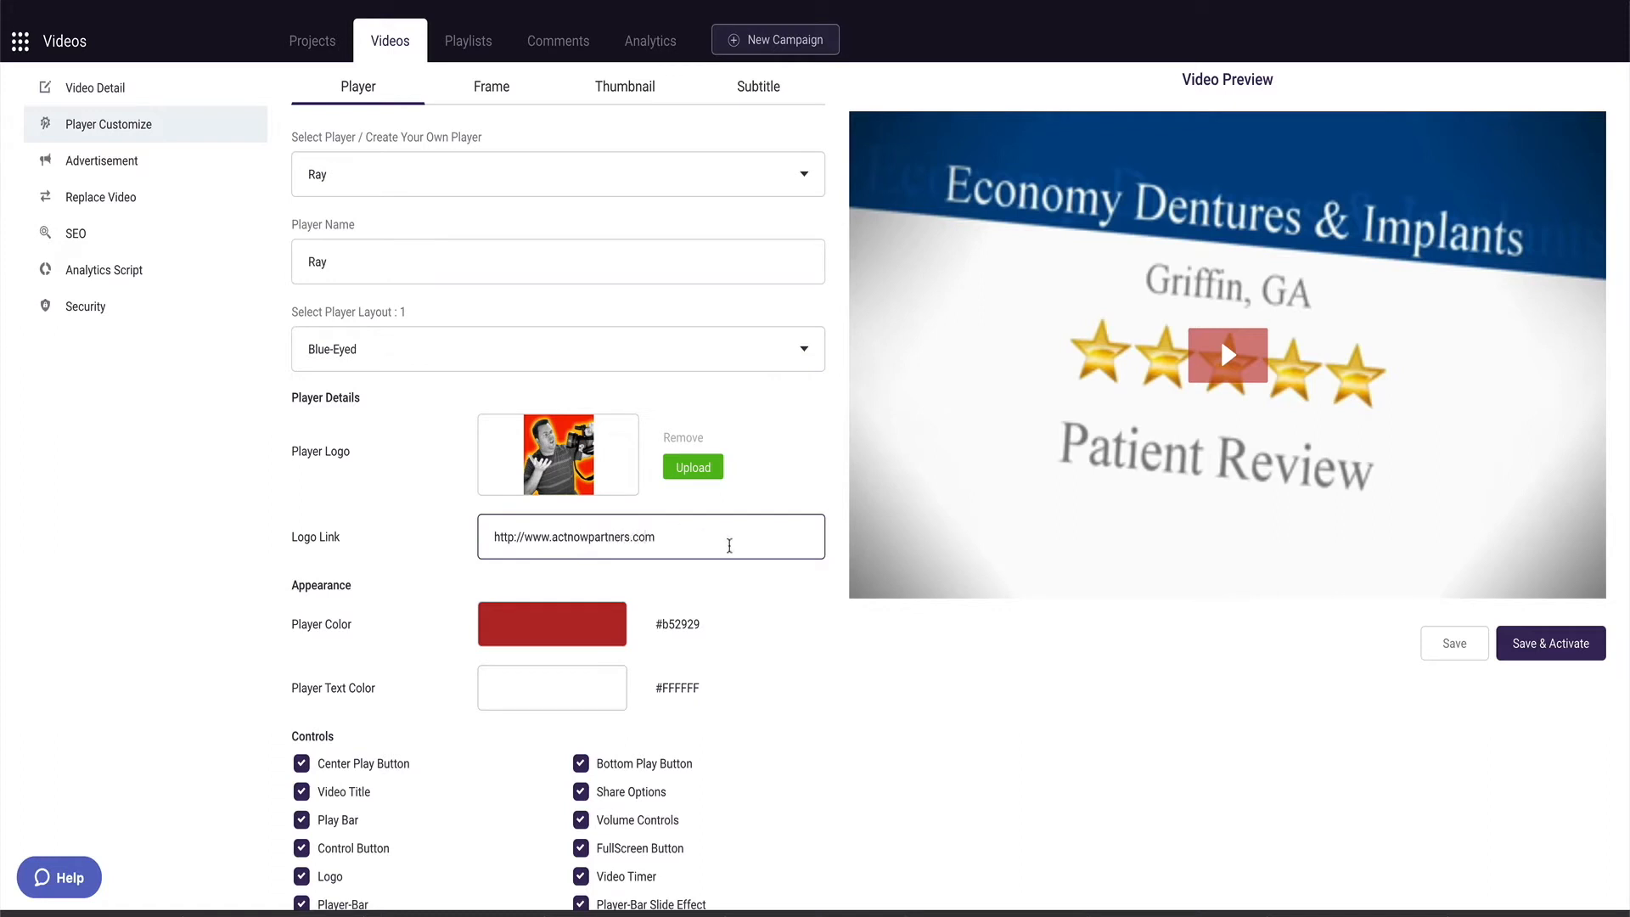
Step: Look through the available player presets for the video, keeping the one already in use
drag(653, 624, 802, 621)
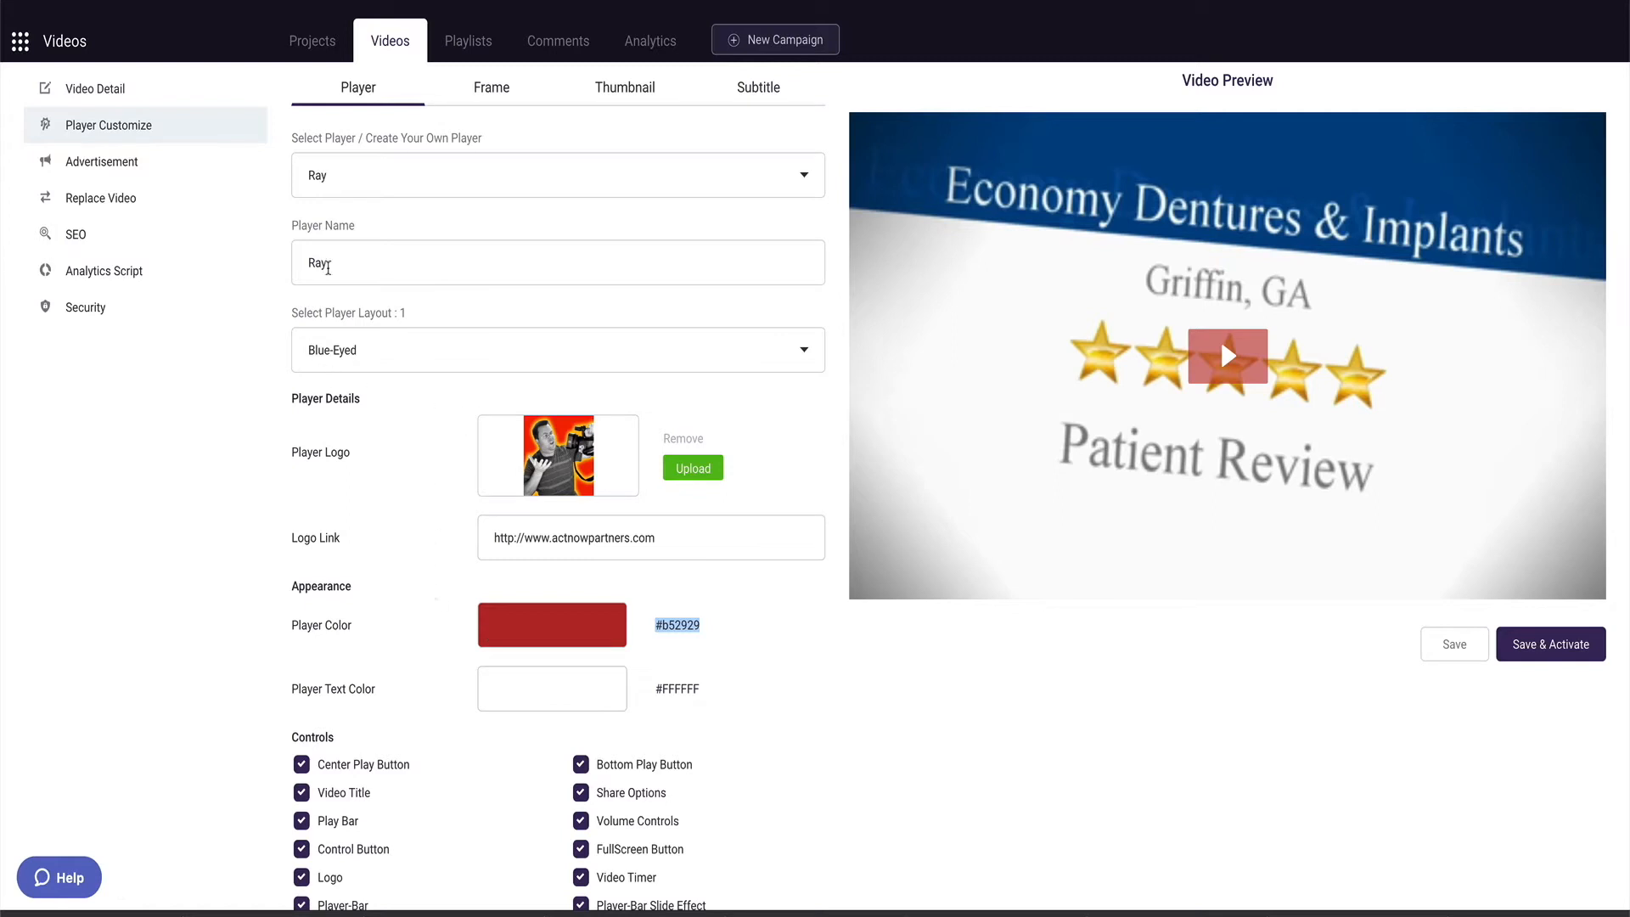
scroll(466, 249, up, 3)
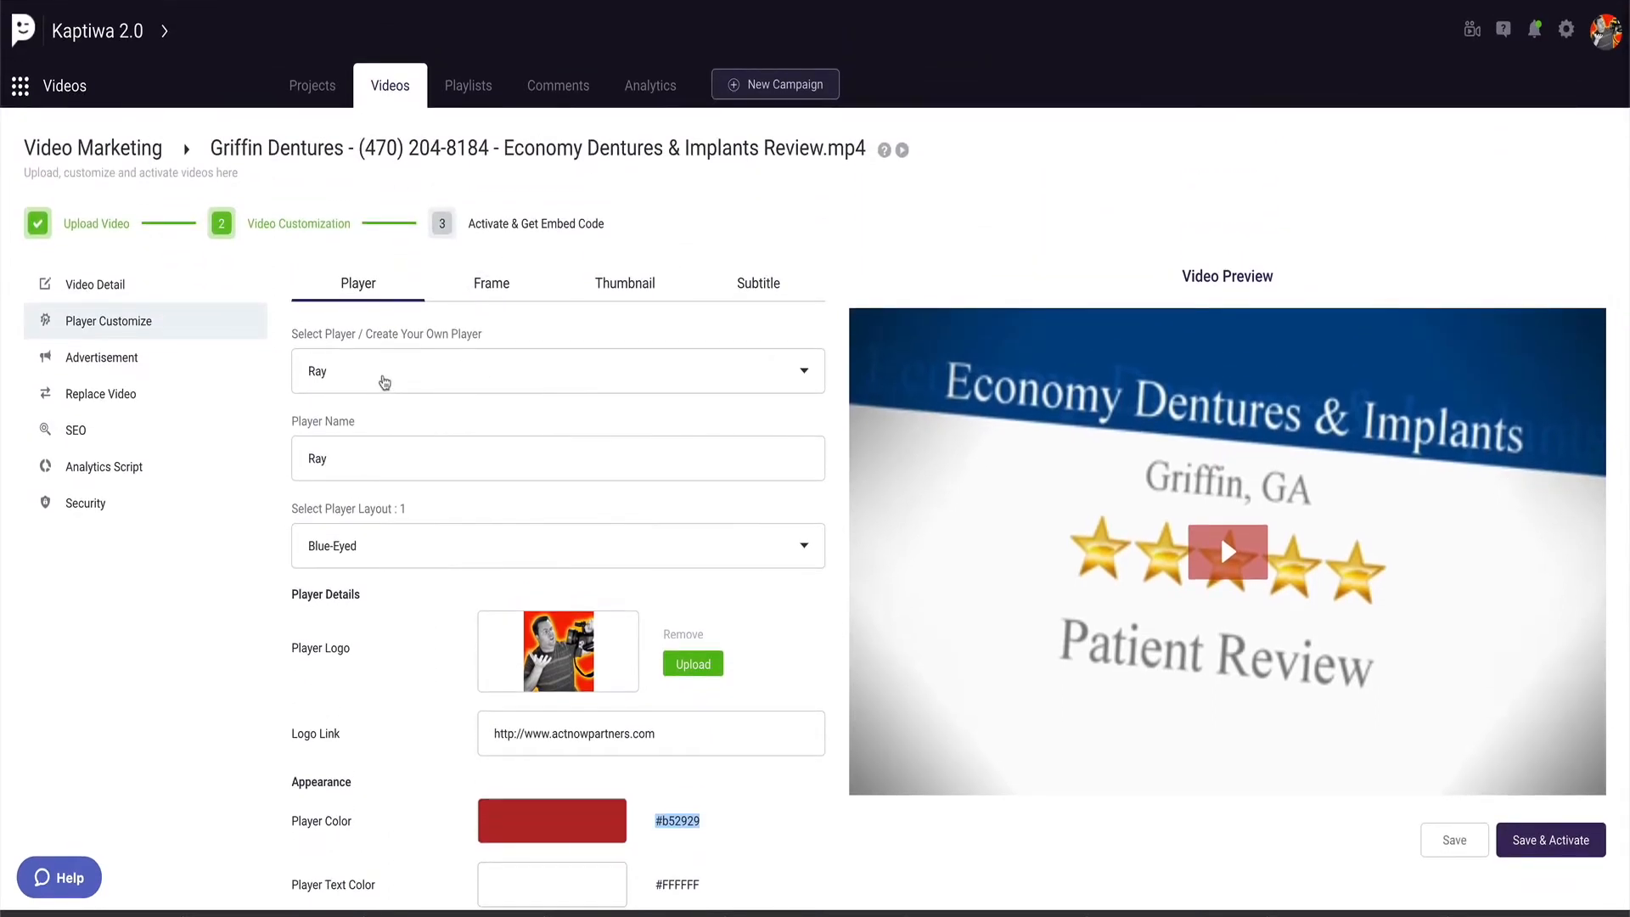
click(386, 382)
scroll(346, 484, down, 3)
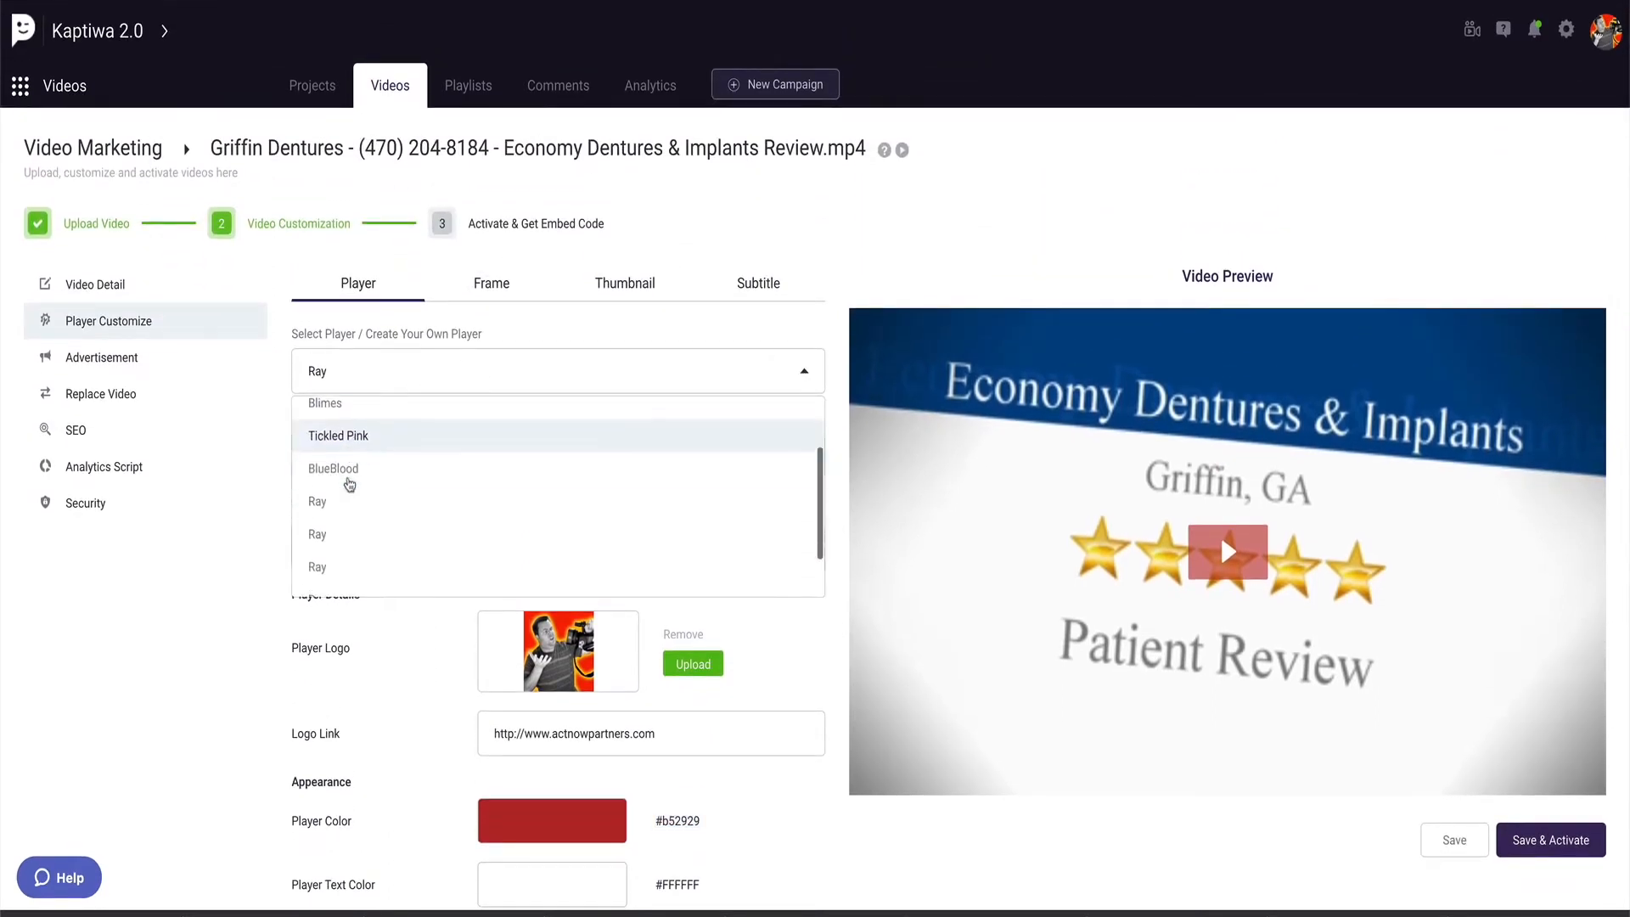
scroll(346, 482, up, 3)
click(340, 481)
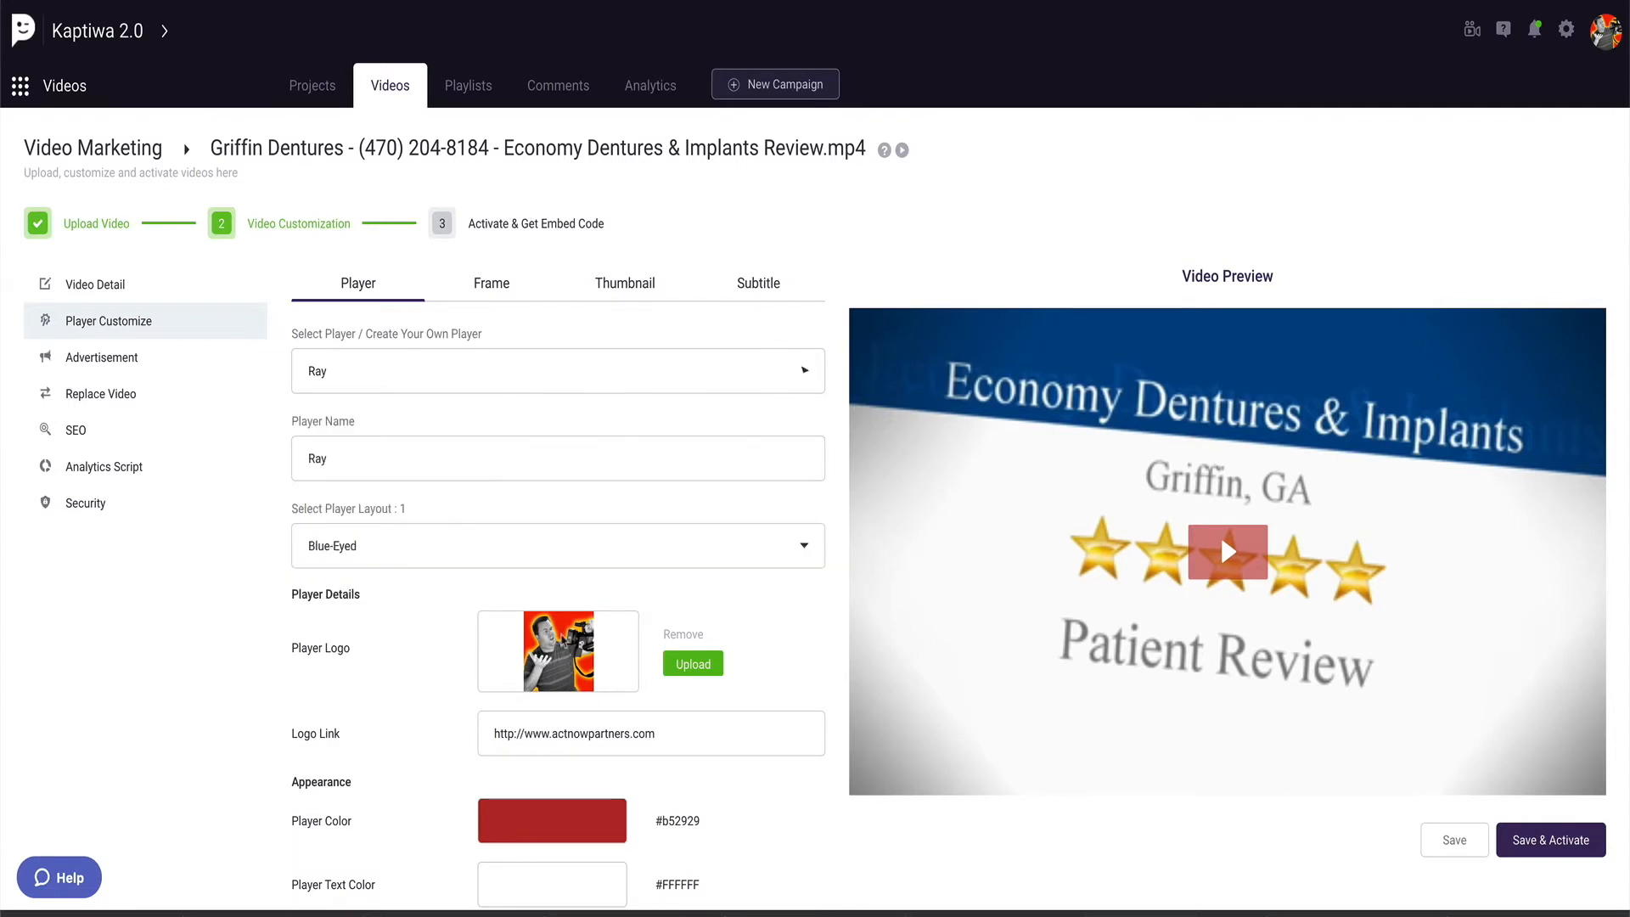
Step: Look through the available player layouts, keeping the Blue-Eyed layout
scroll(583, 555, down, 4)
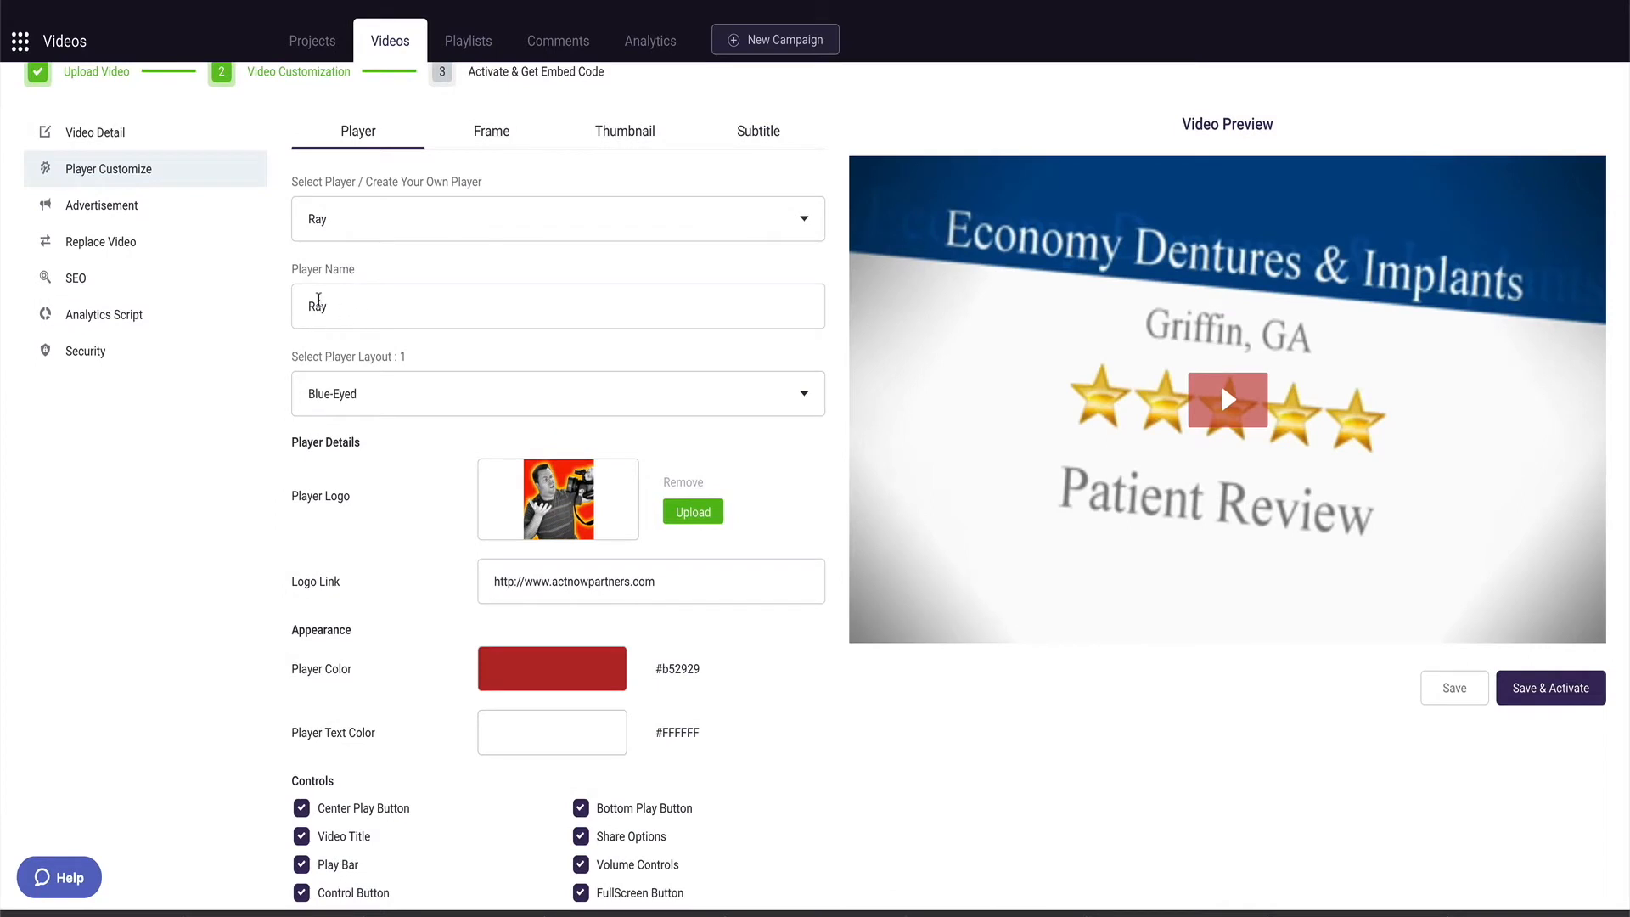
click(375, 393)
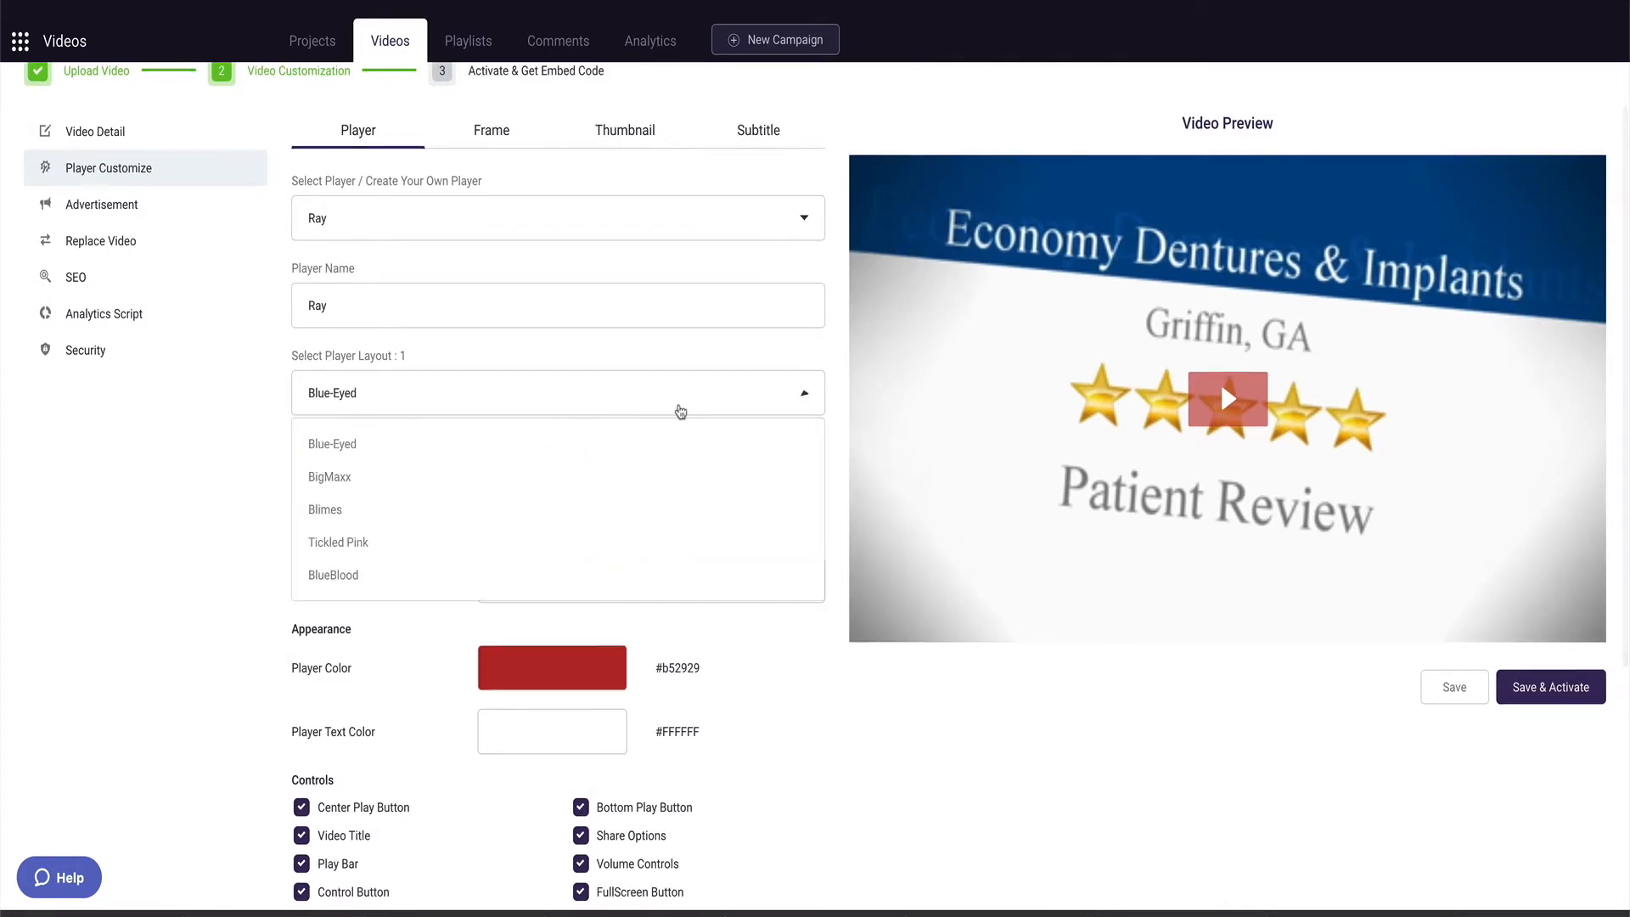
scroll(441, 463, down, 3)
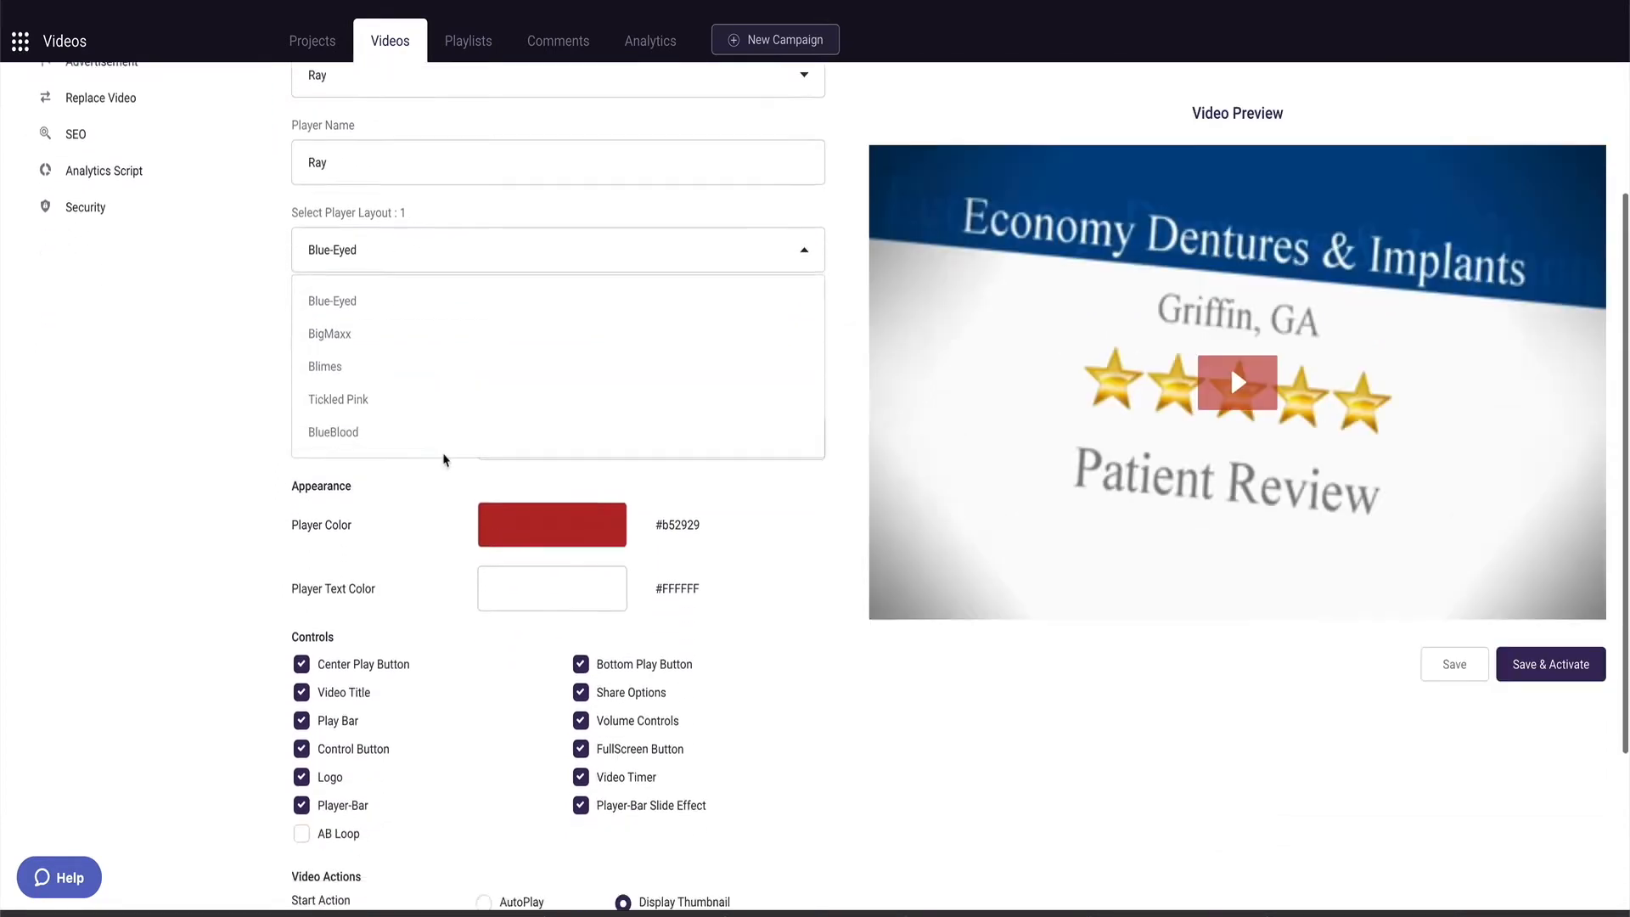
scroll(435, 464, up, 1)
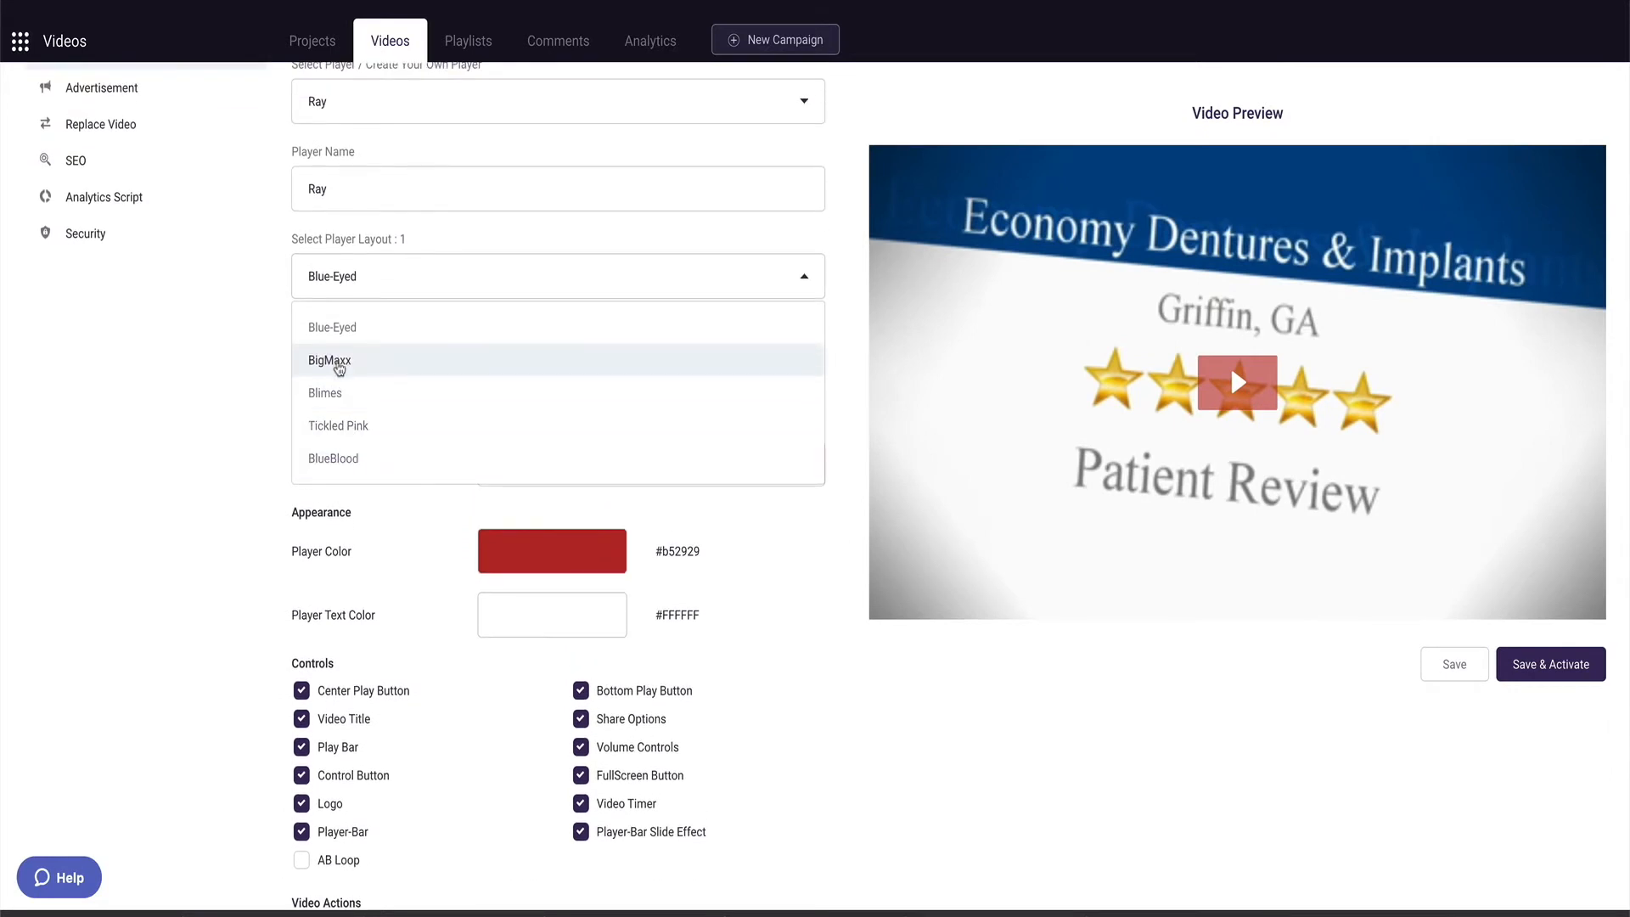
click(241, 485)
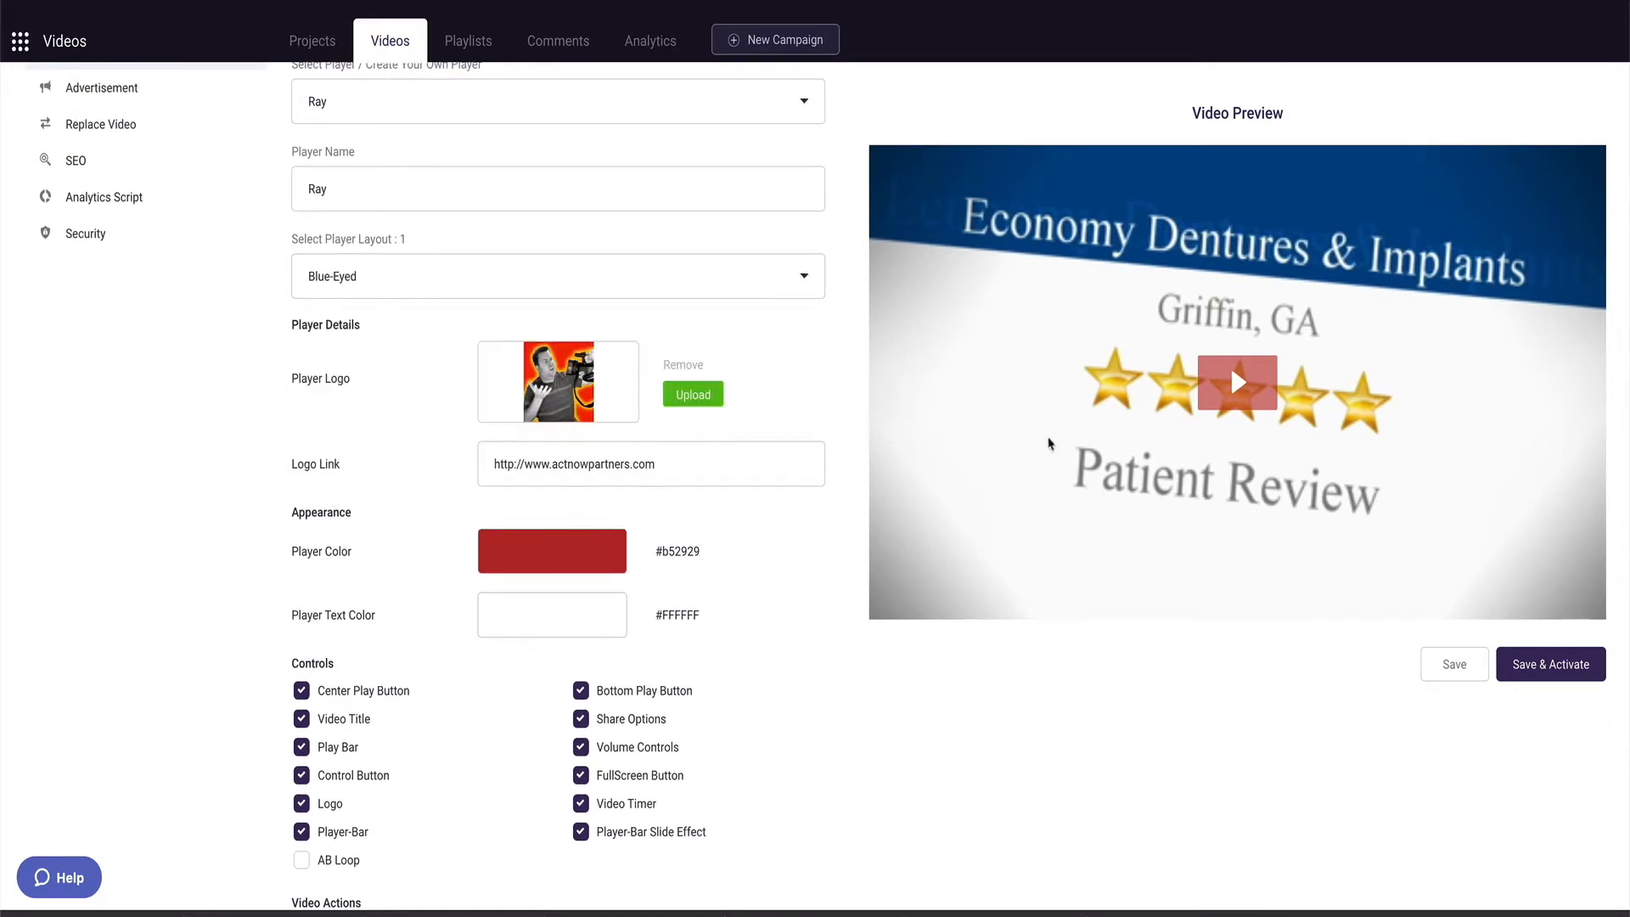
Step: Try hiding the Center Play Button in the player controls and restore it
scroll(420, 621, down, 1)
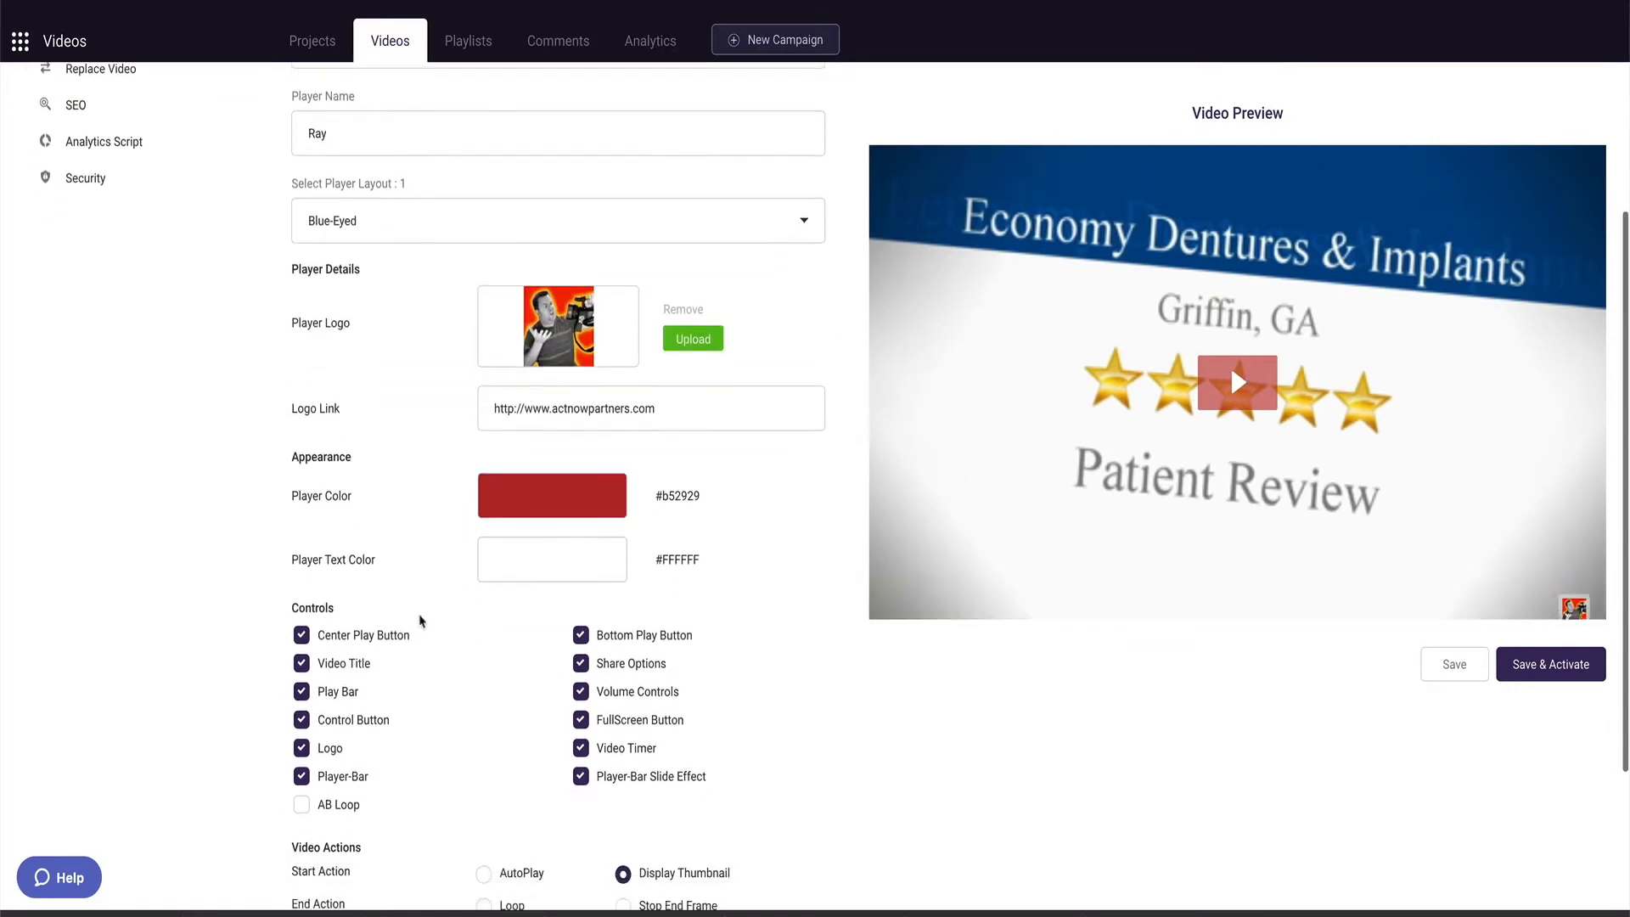
scroll(420, 621, down, 2)
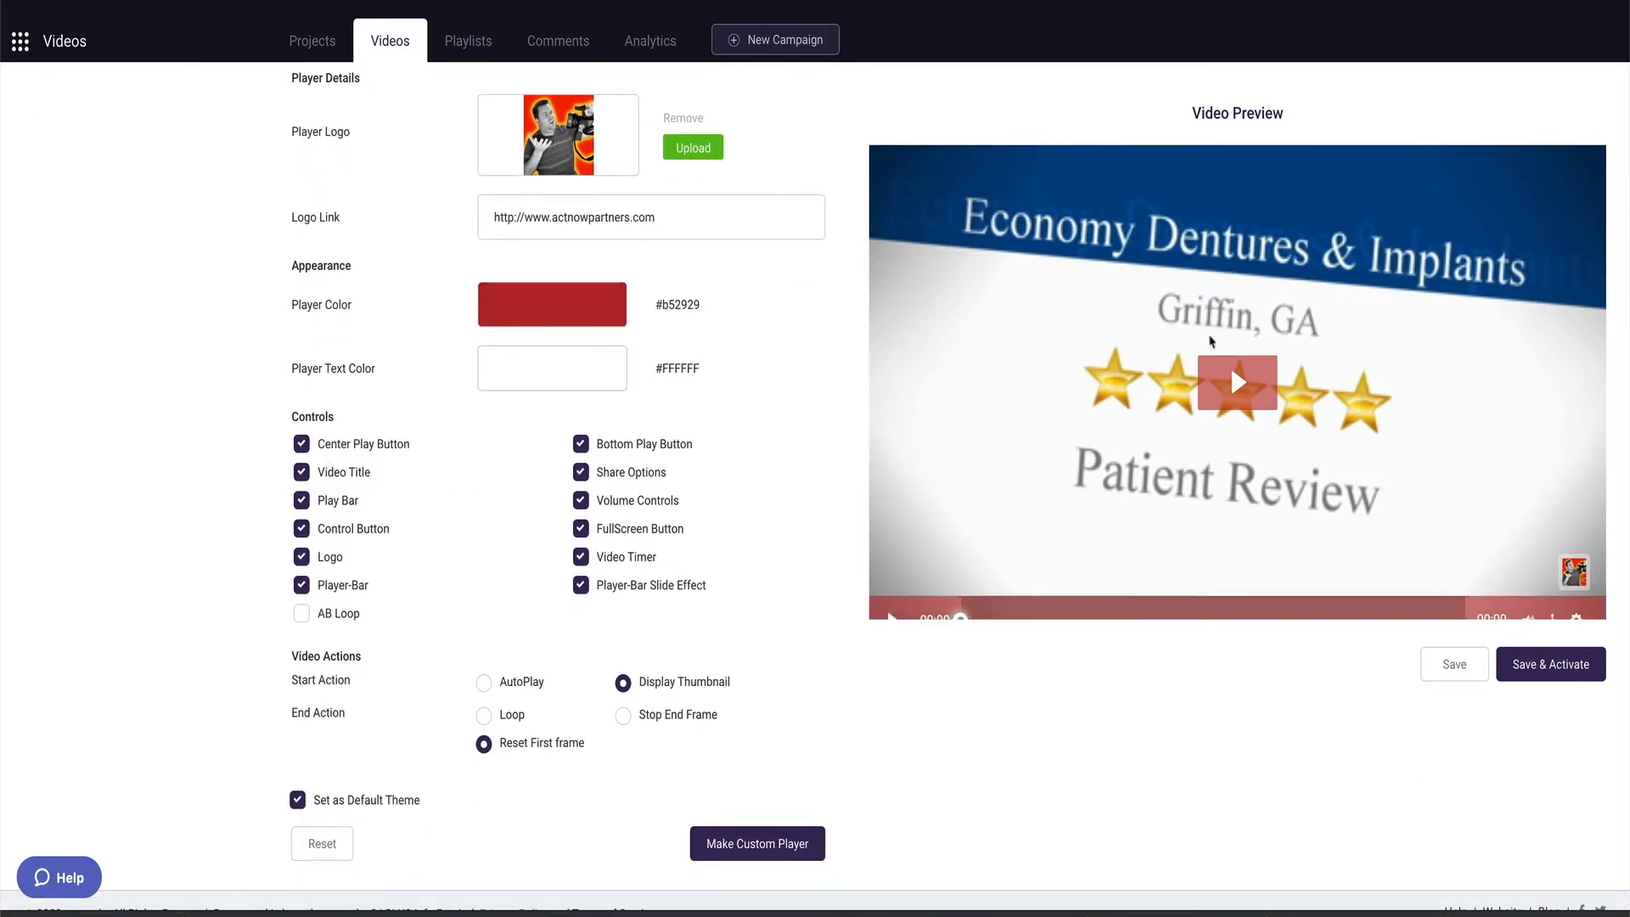
click(298, 451)
click(304, 451)
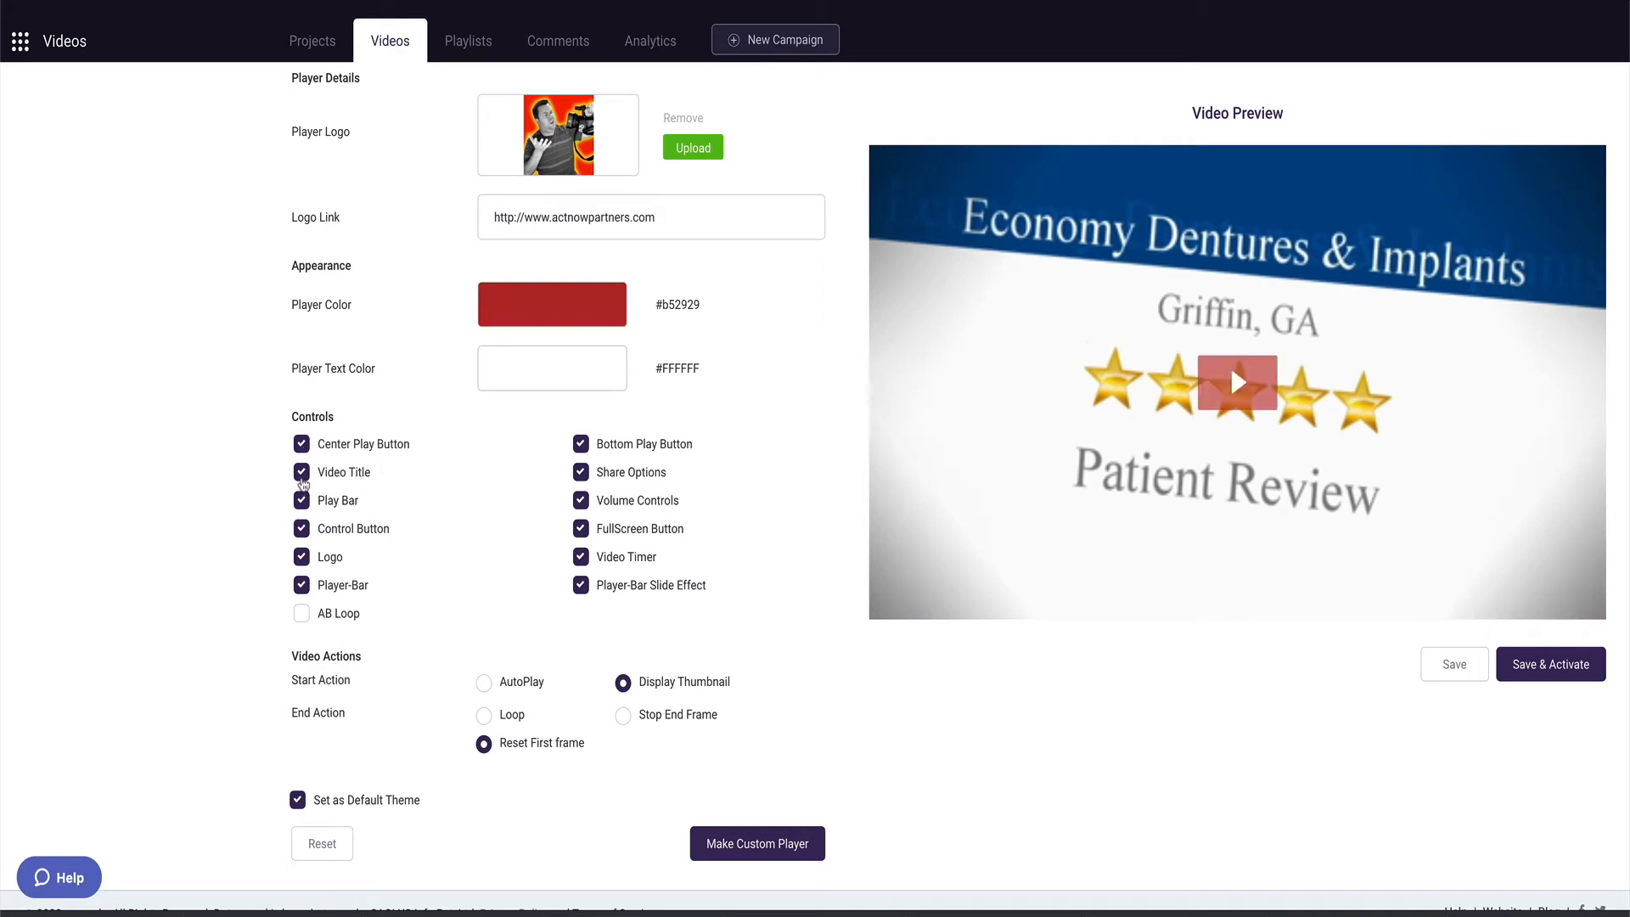
Step: Hide the video title in the player controls and check the video preview
mouse_move(964, 609)
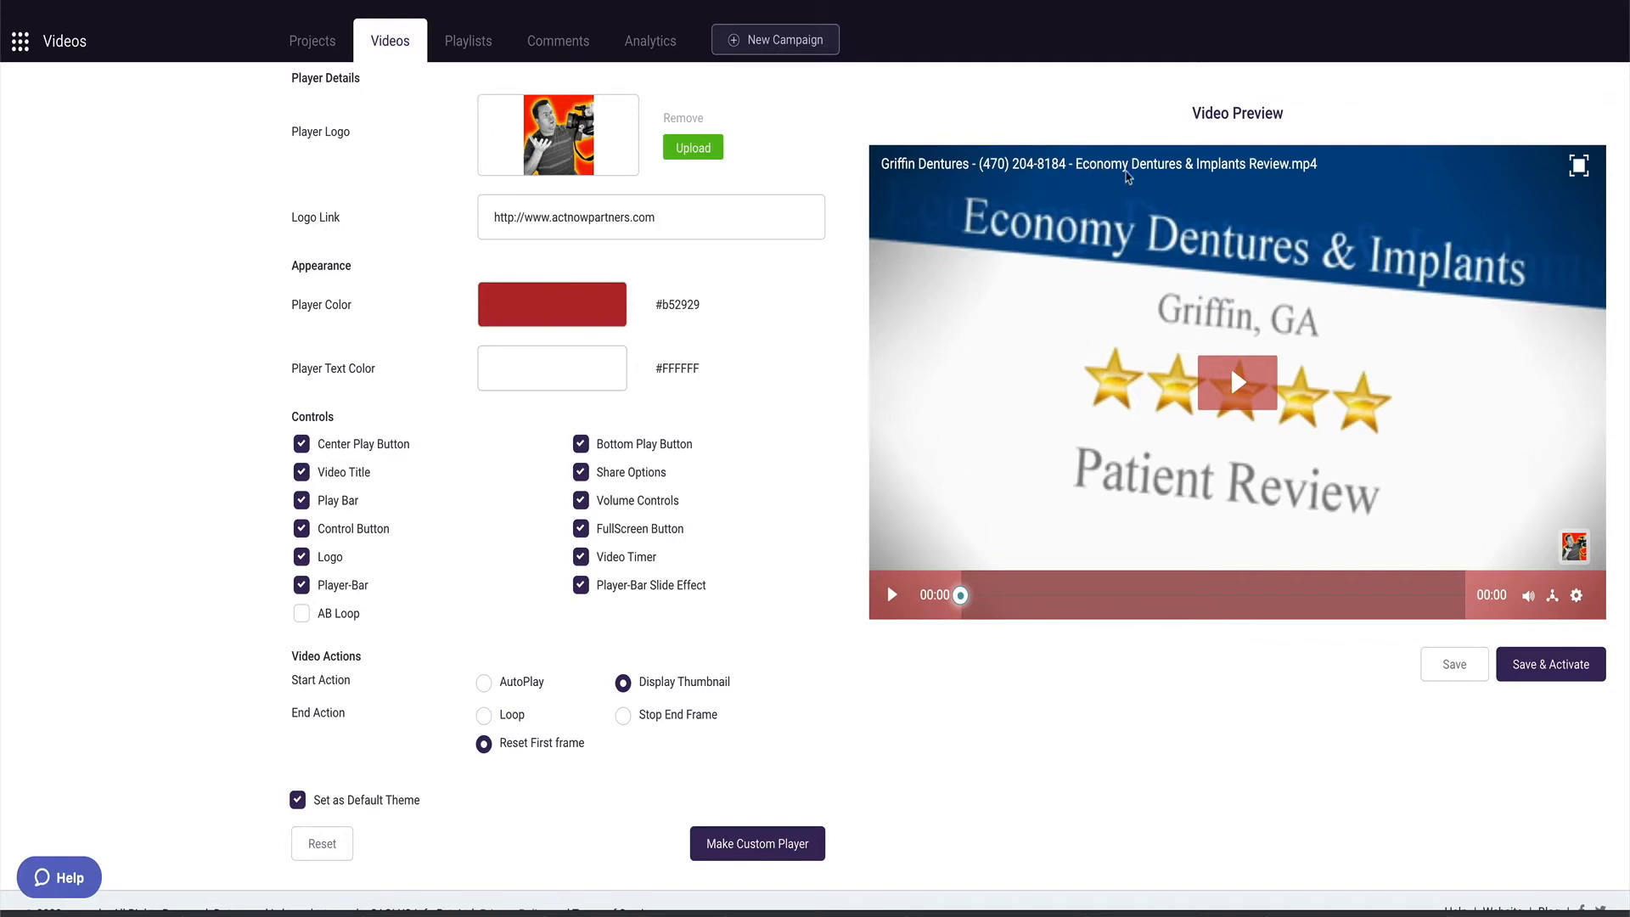
scroll(308, 489, up, 1)
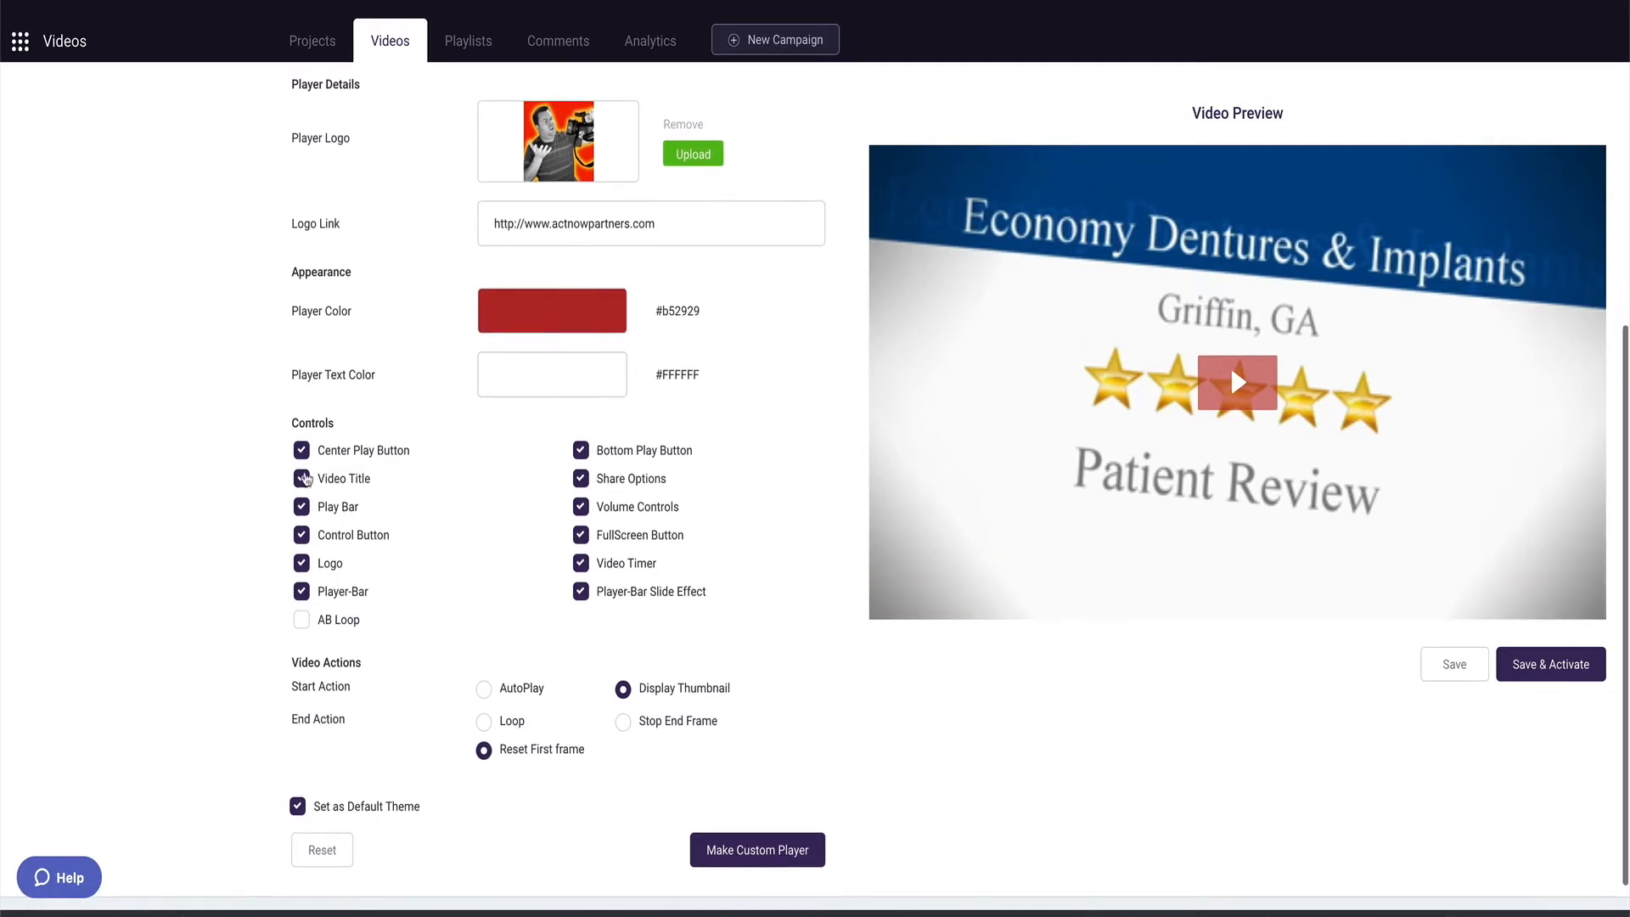
click(302, 478)
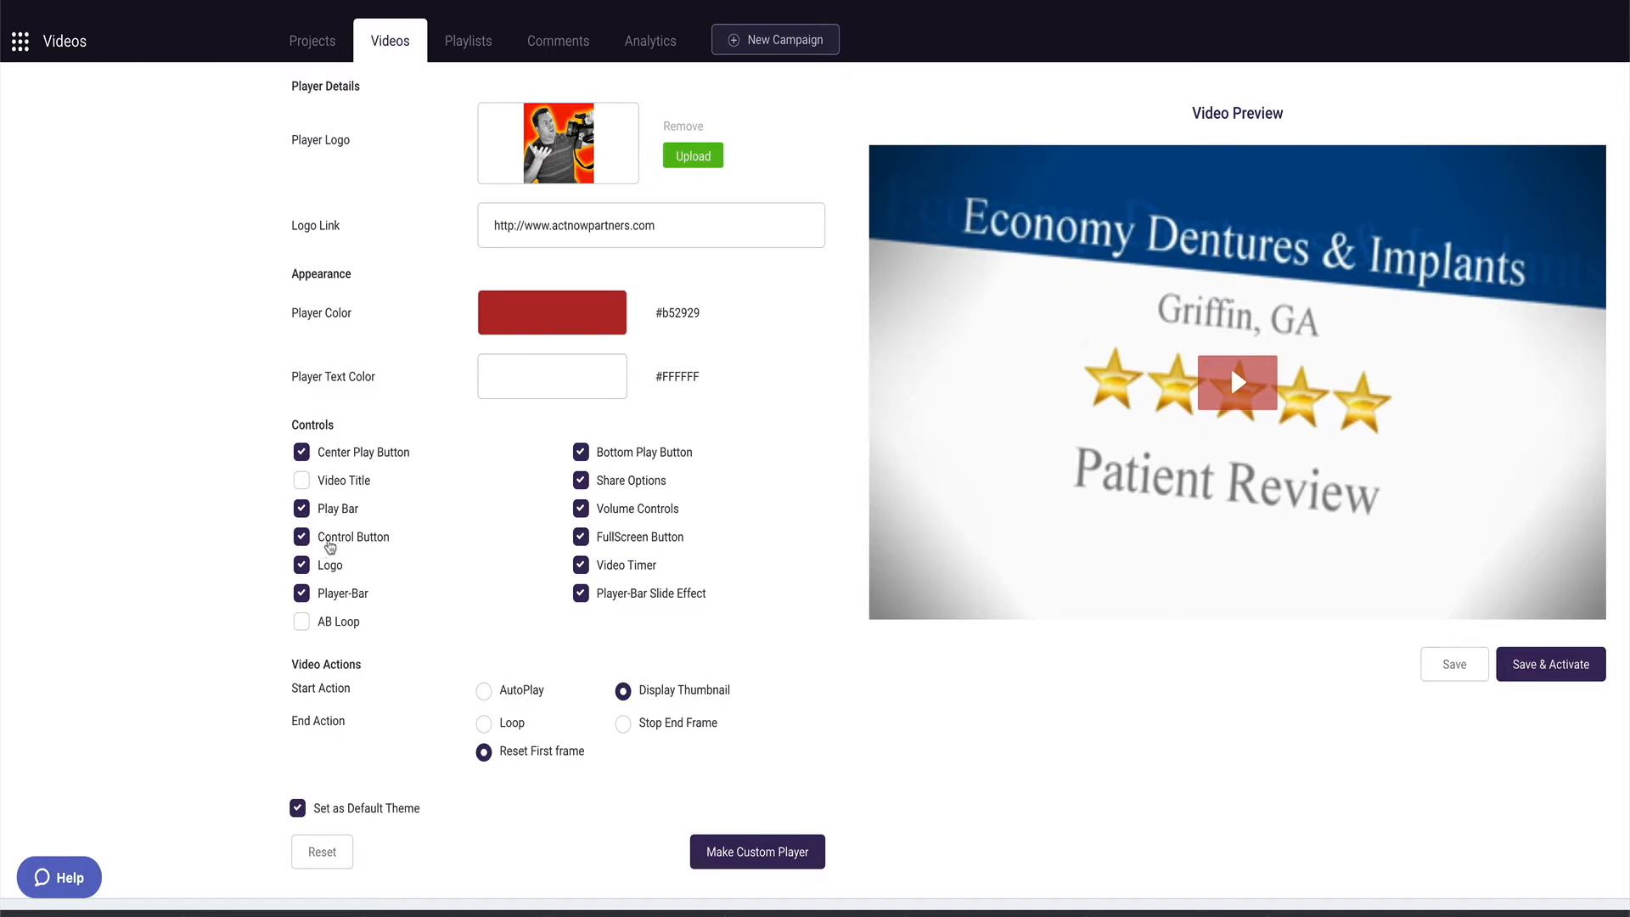
scroll(340, 547, down, 1)
scroll(341, 547, up, 1)
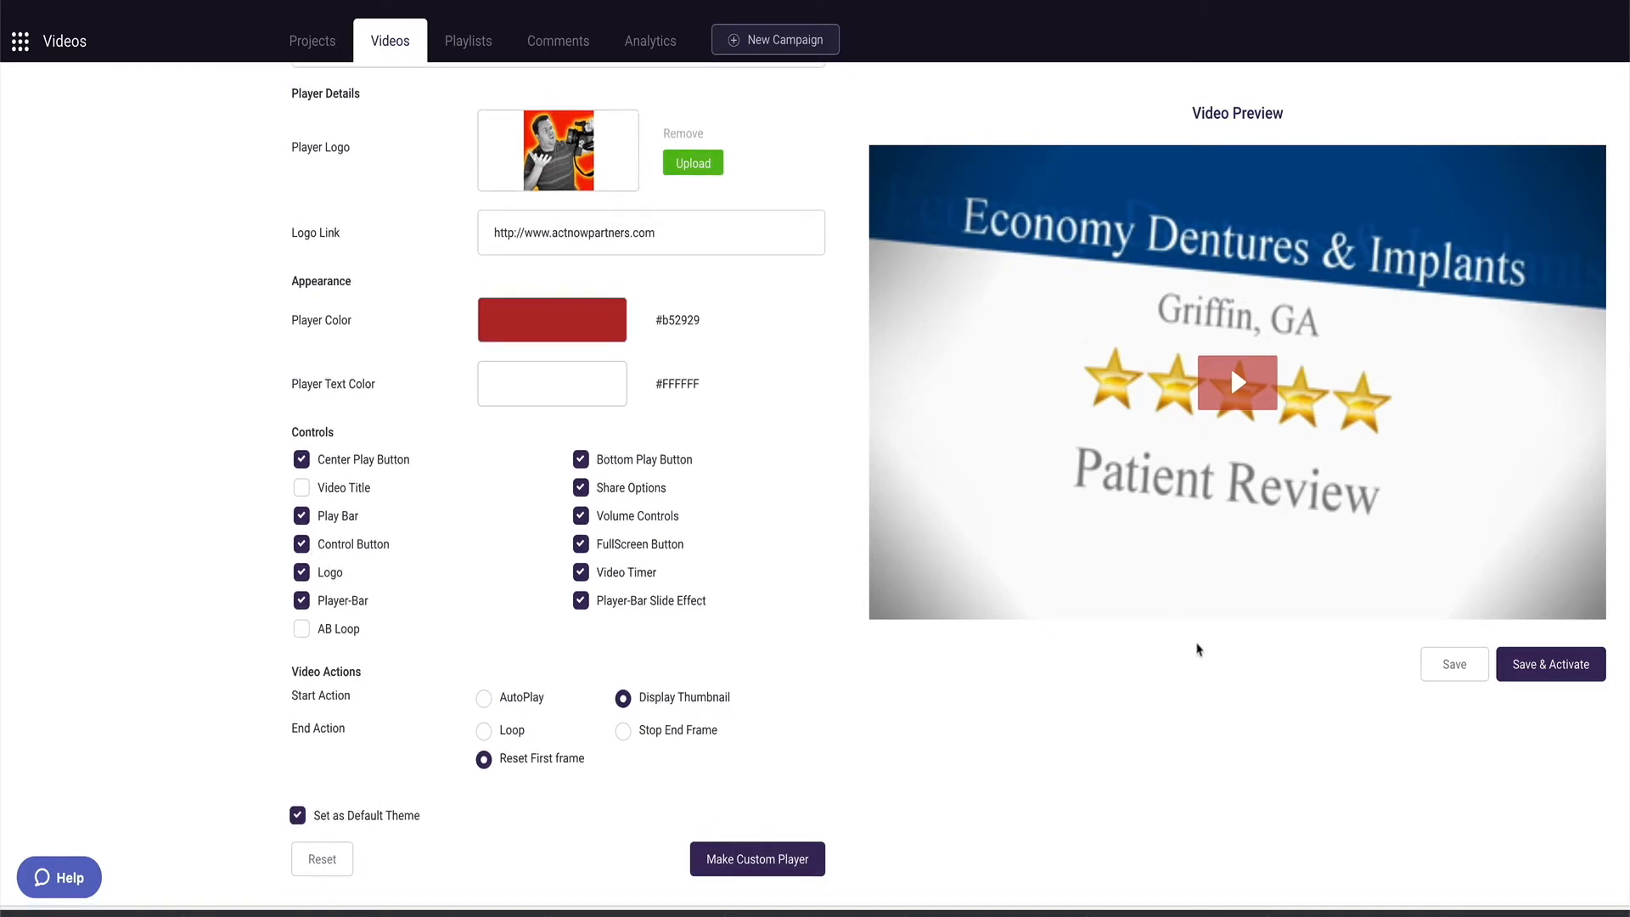
mouse_move(1233, 600)
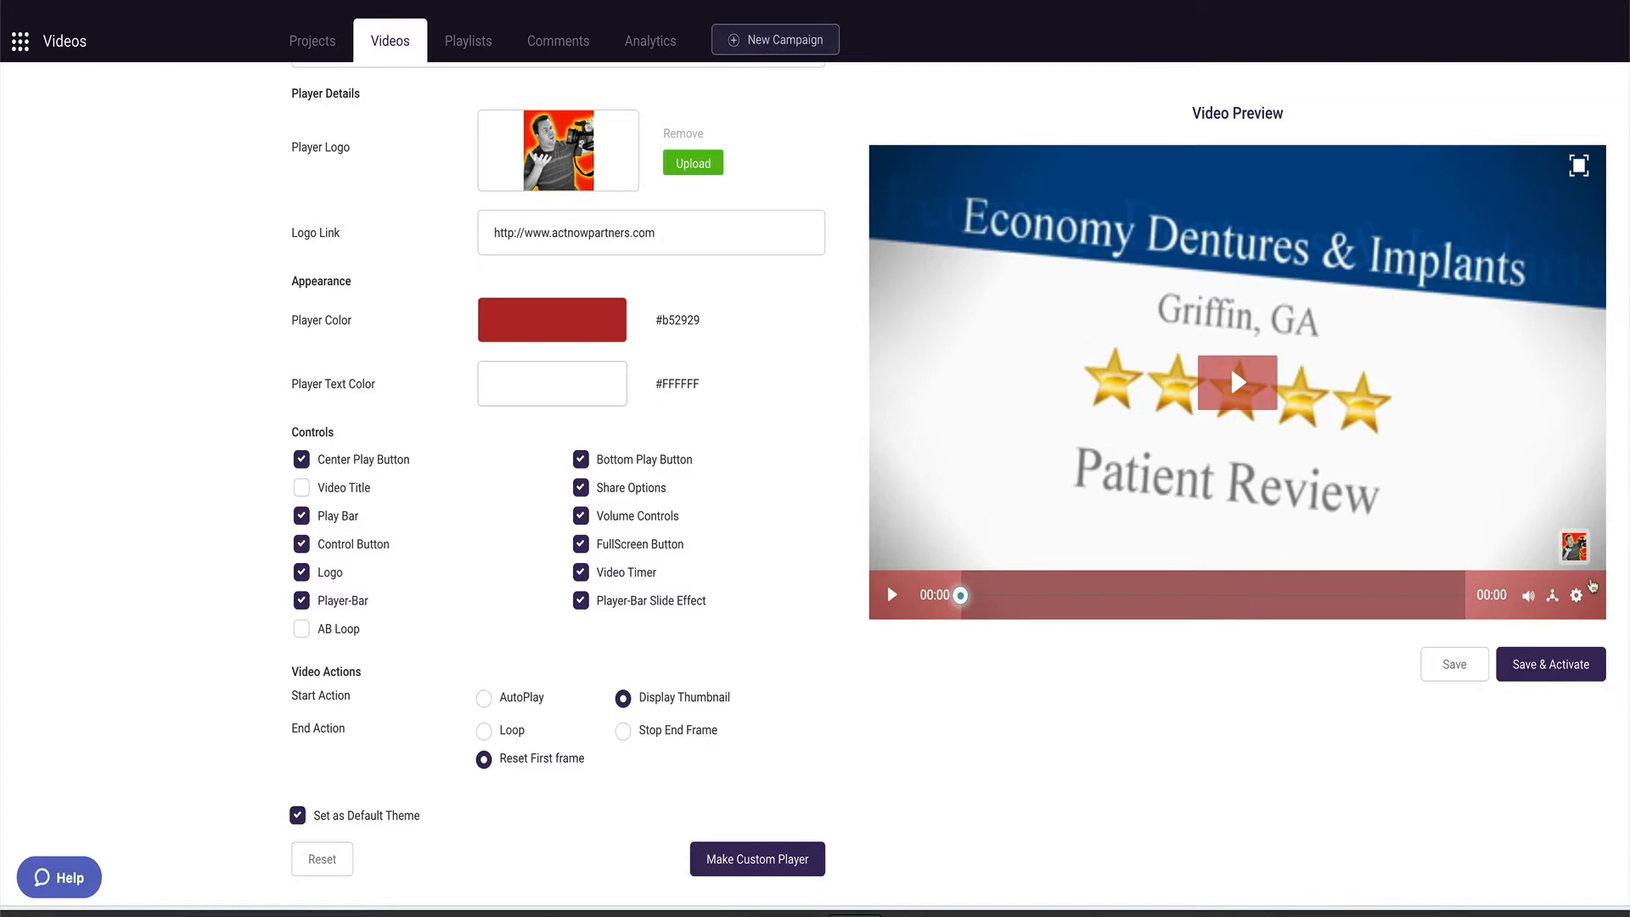
Step: Try removing the Control Button from the player, check the settings gear in the preview, and restore it
click(1578, 596)
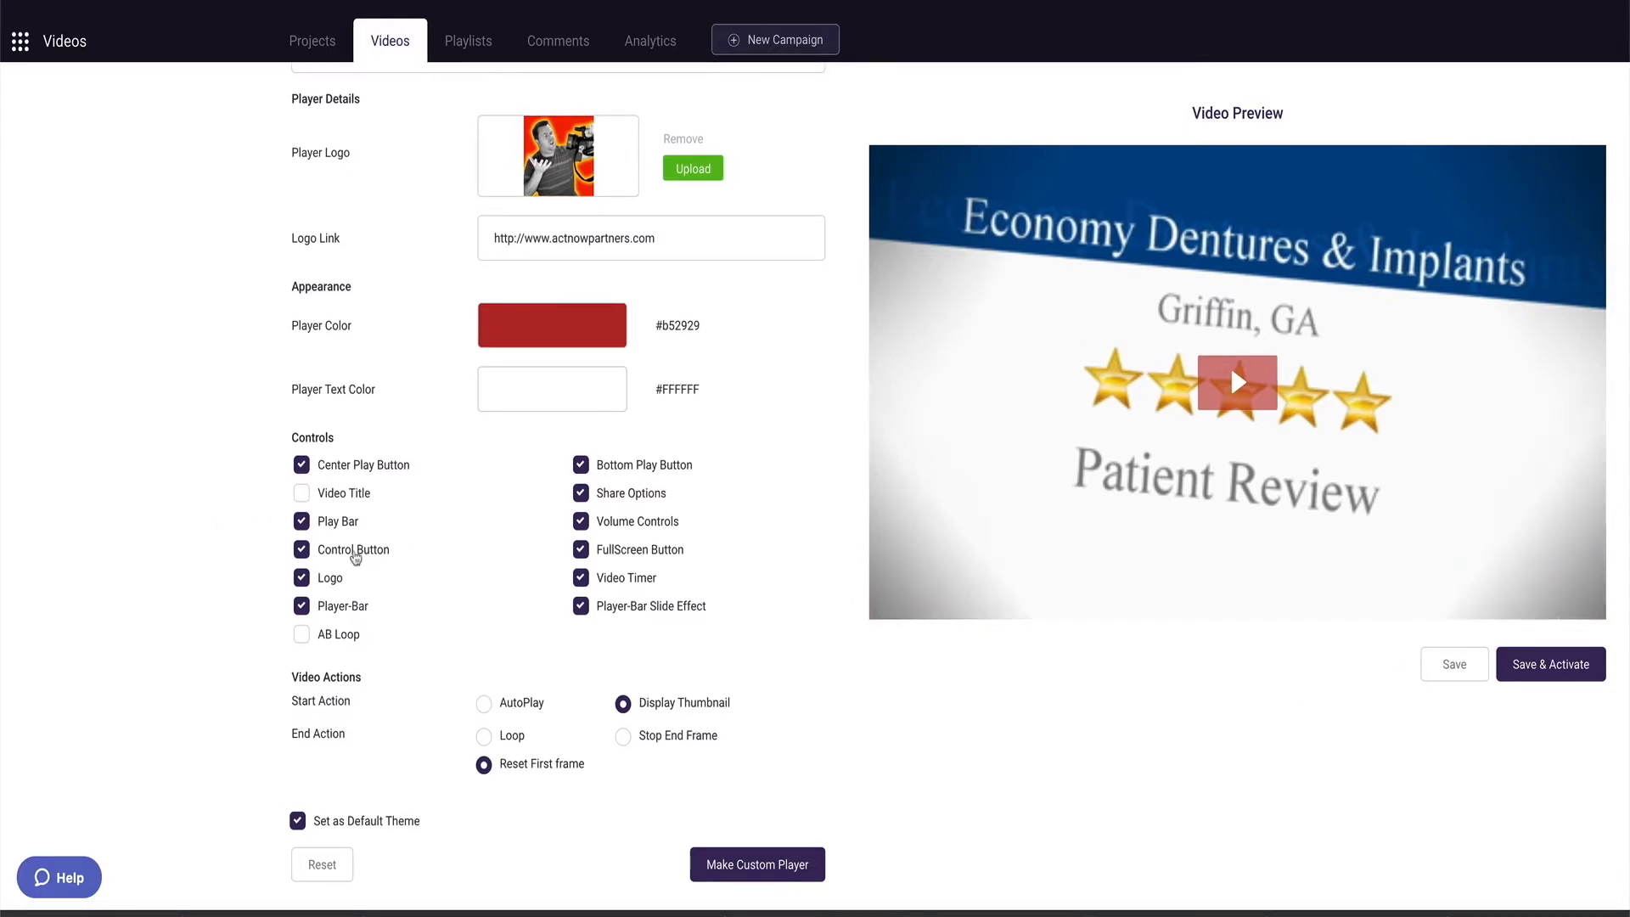
click(301, 550)
mouse_move(1576, 598)
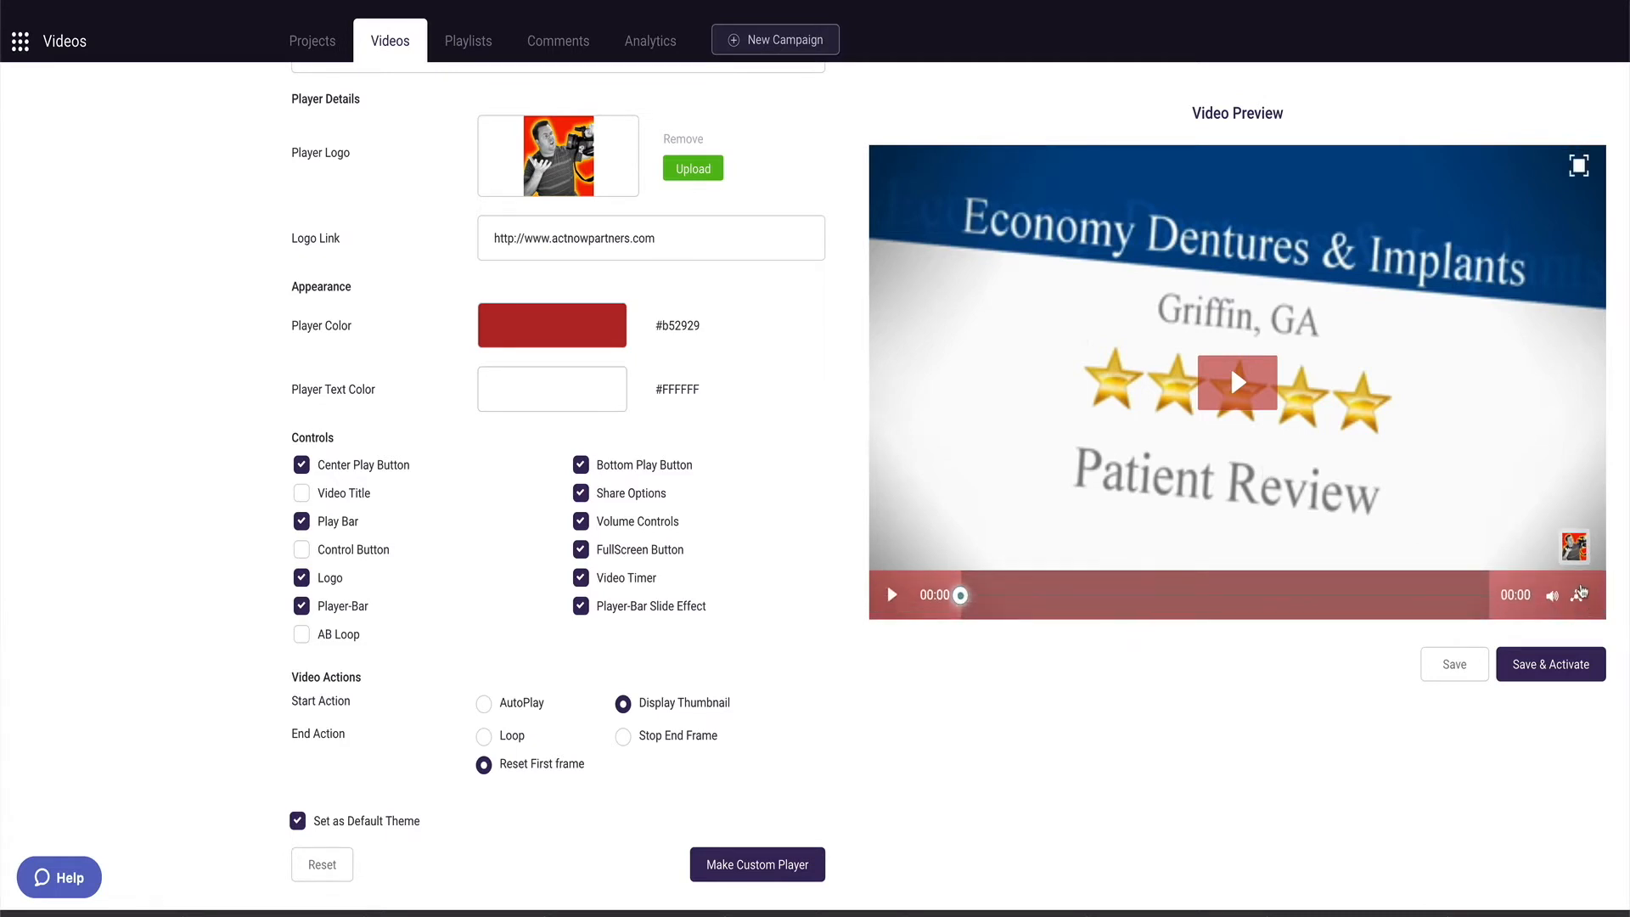
click(302, 552)
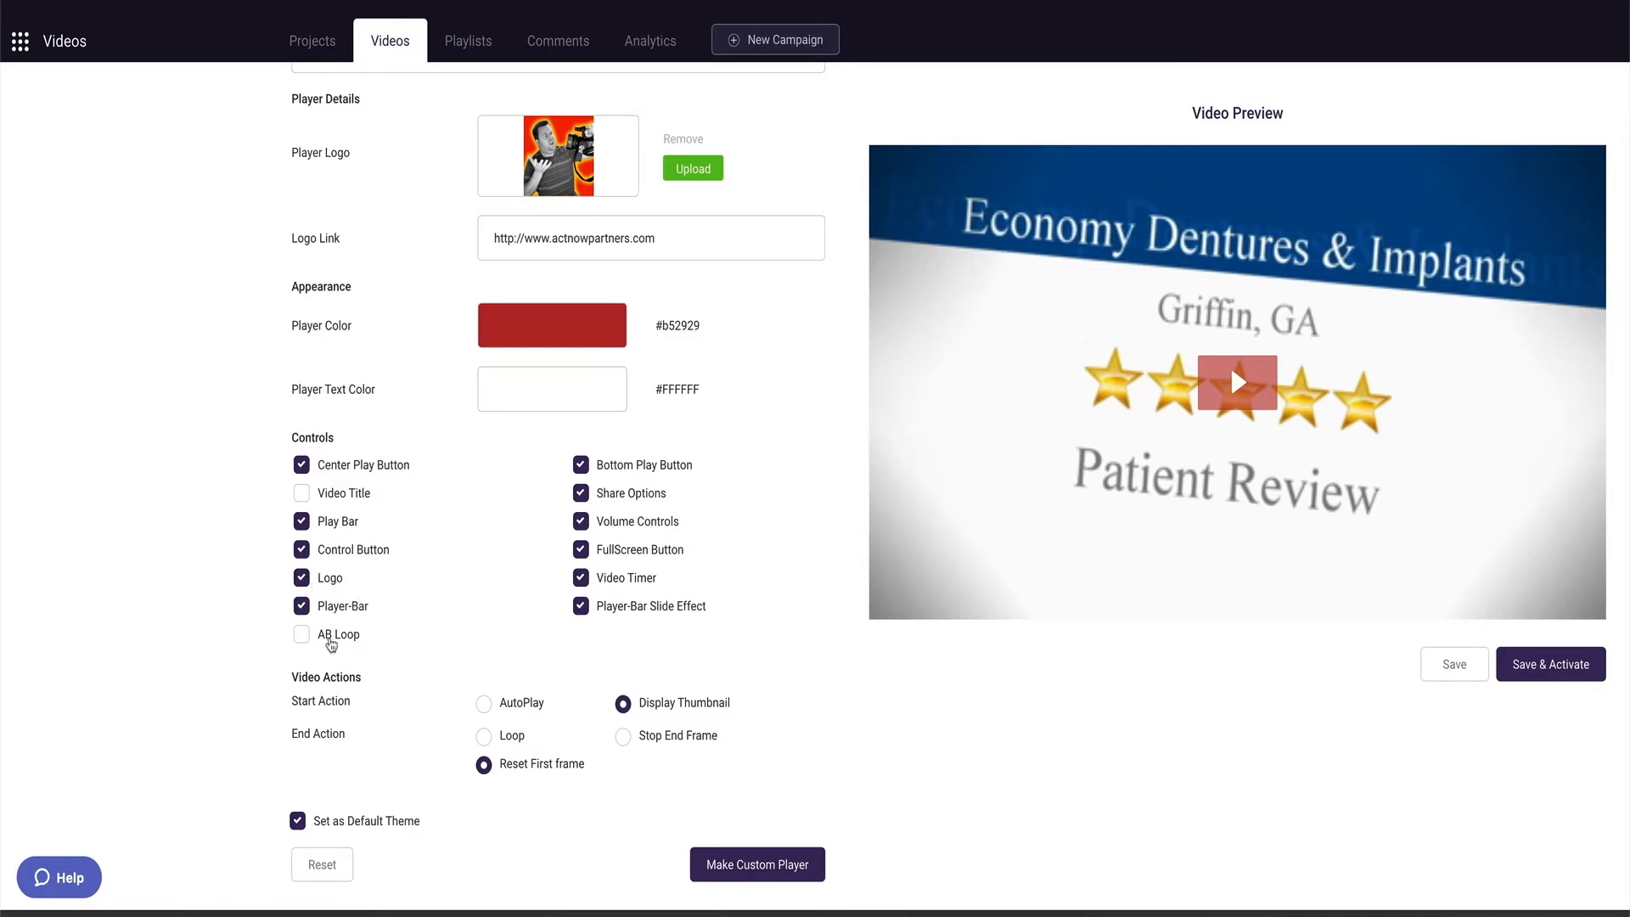
Step: Try hiding the Bottom Play Button, restore it, and check the share control in the video preview
scroll(353, 634, down, 1)
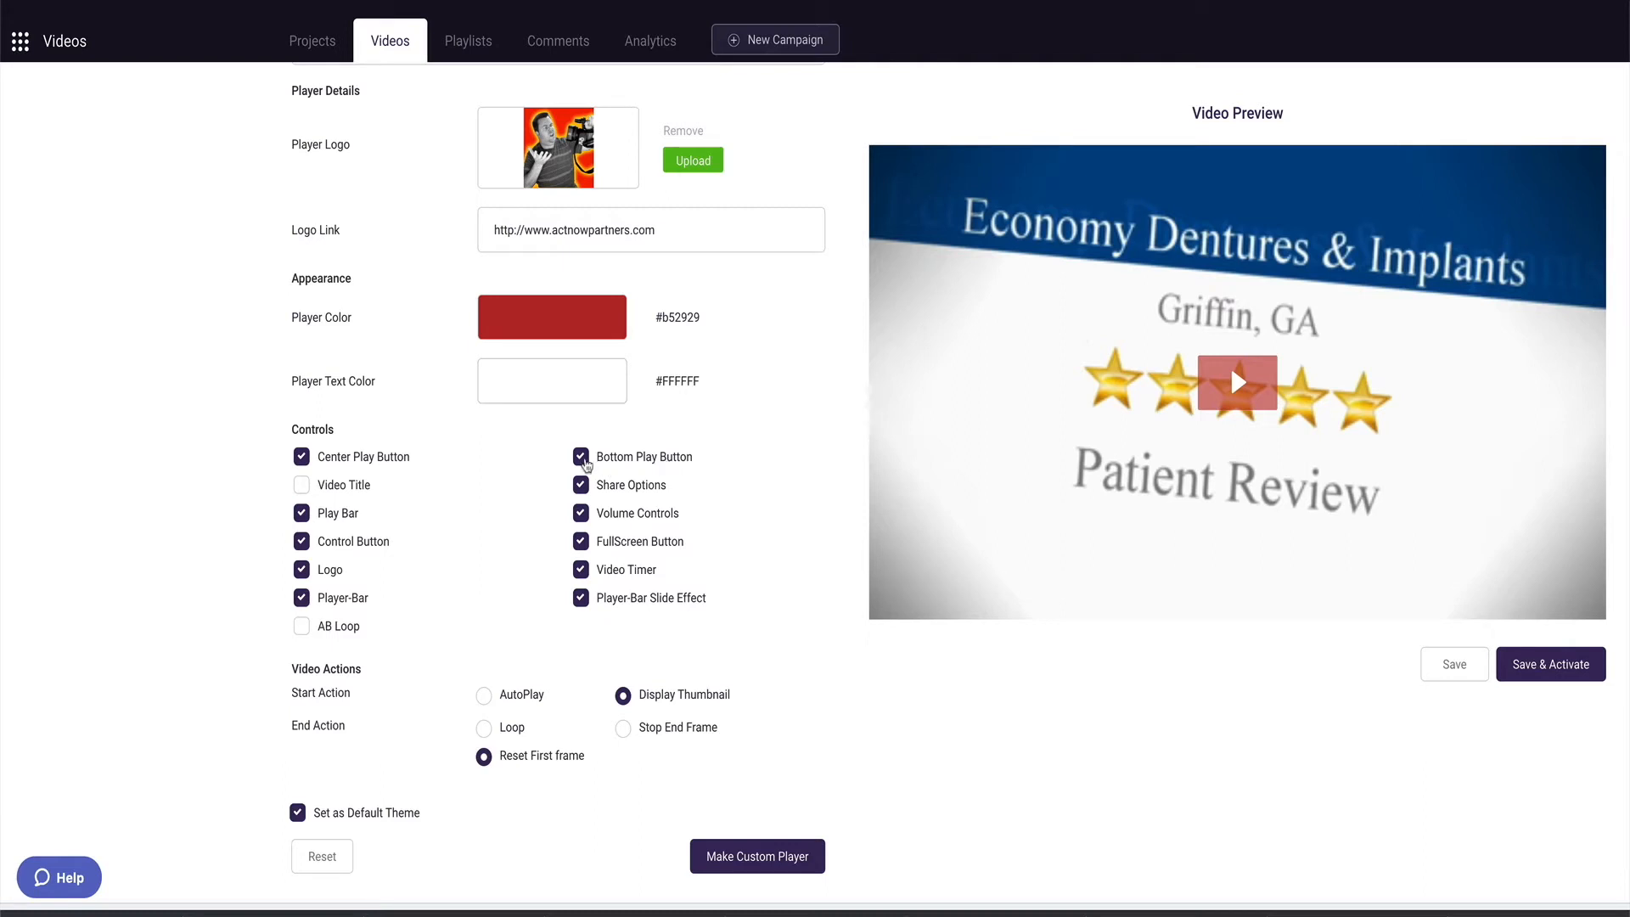
click(580, 458)
mouse_move(1097, 559)
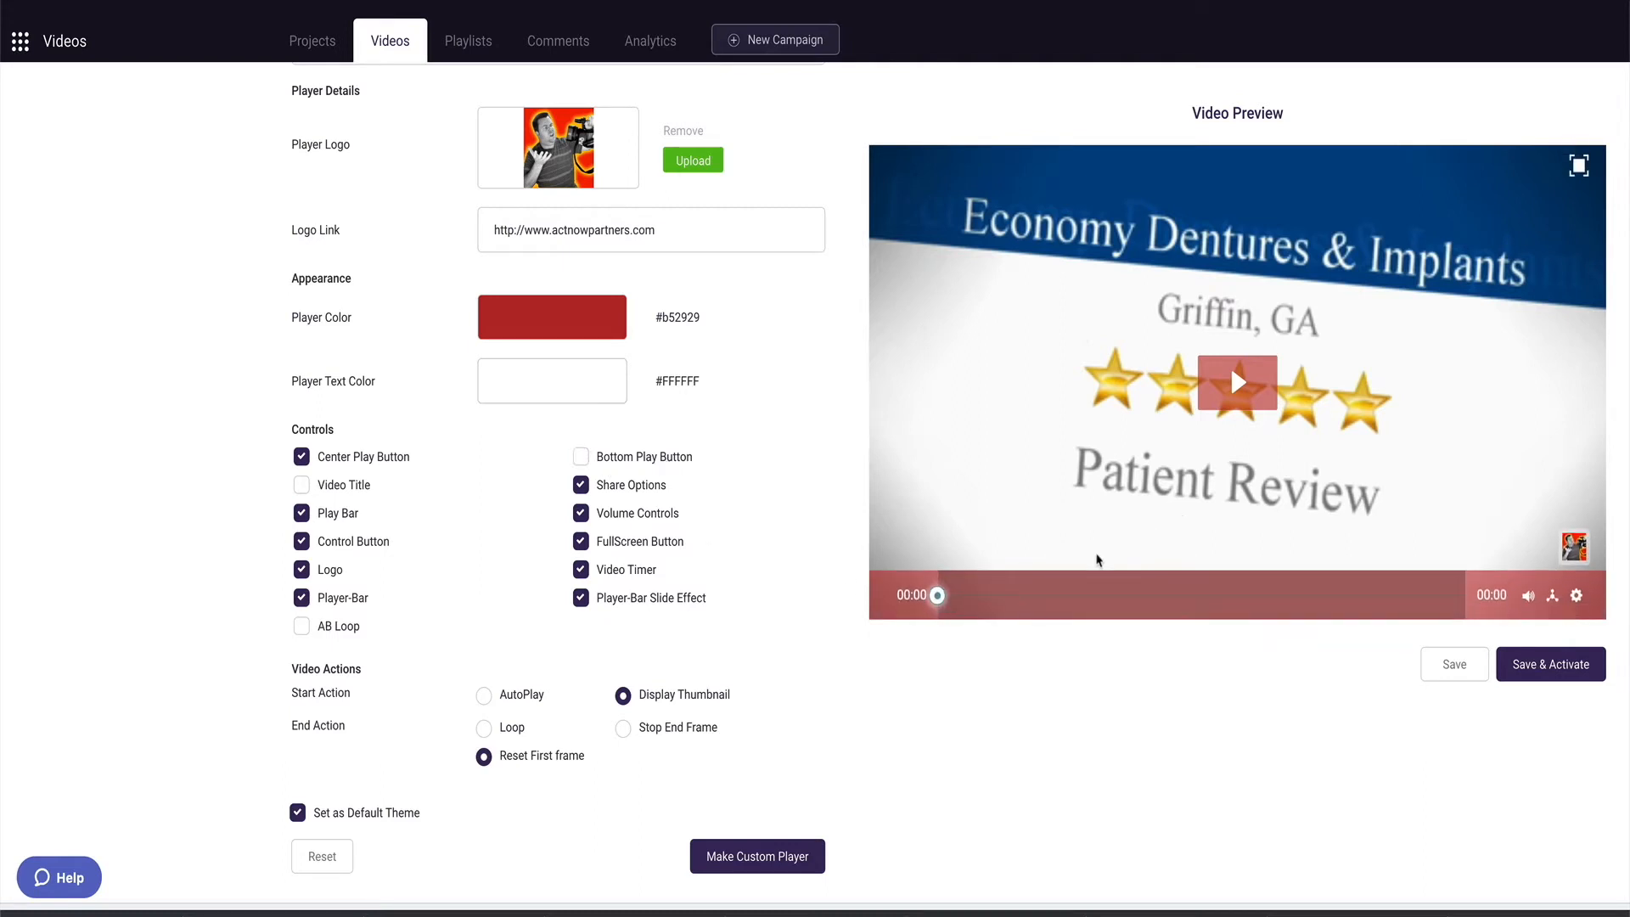
click(581, 457)
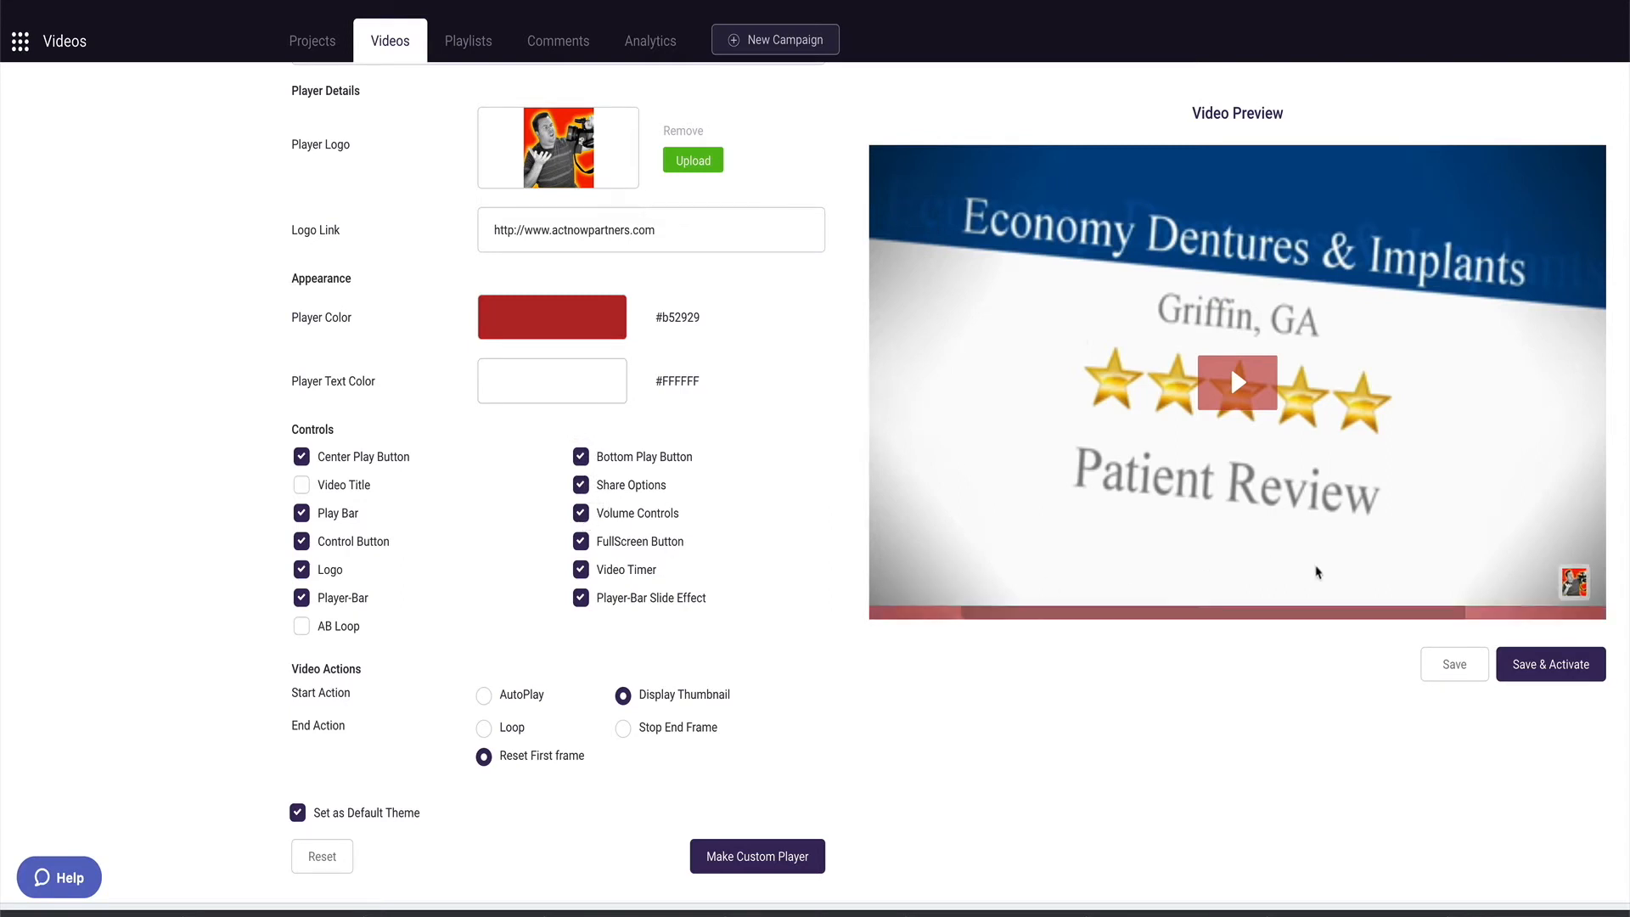
click(1553, 597)
Step: Set the player's start action to Display Thumbnail and save the custom player
scroll(1551, 476, up, 2)
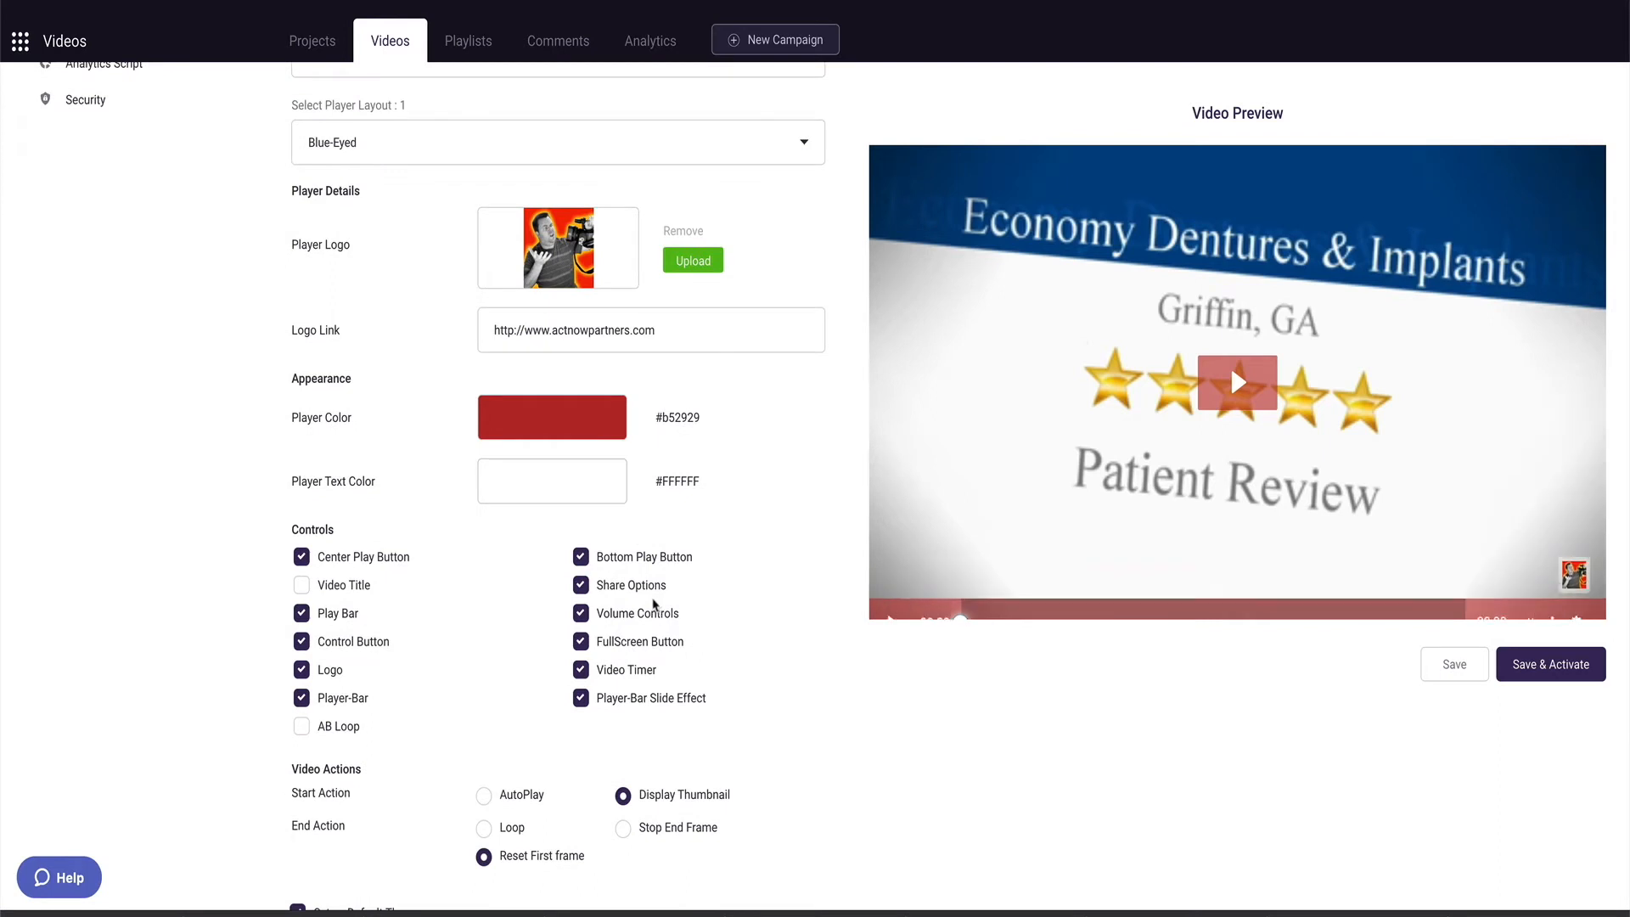
scroll(707, 439, down, 3)
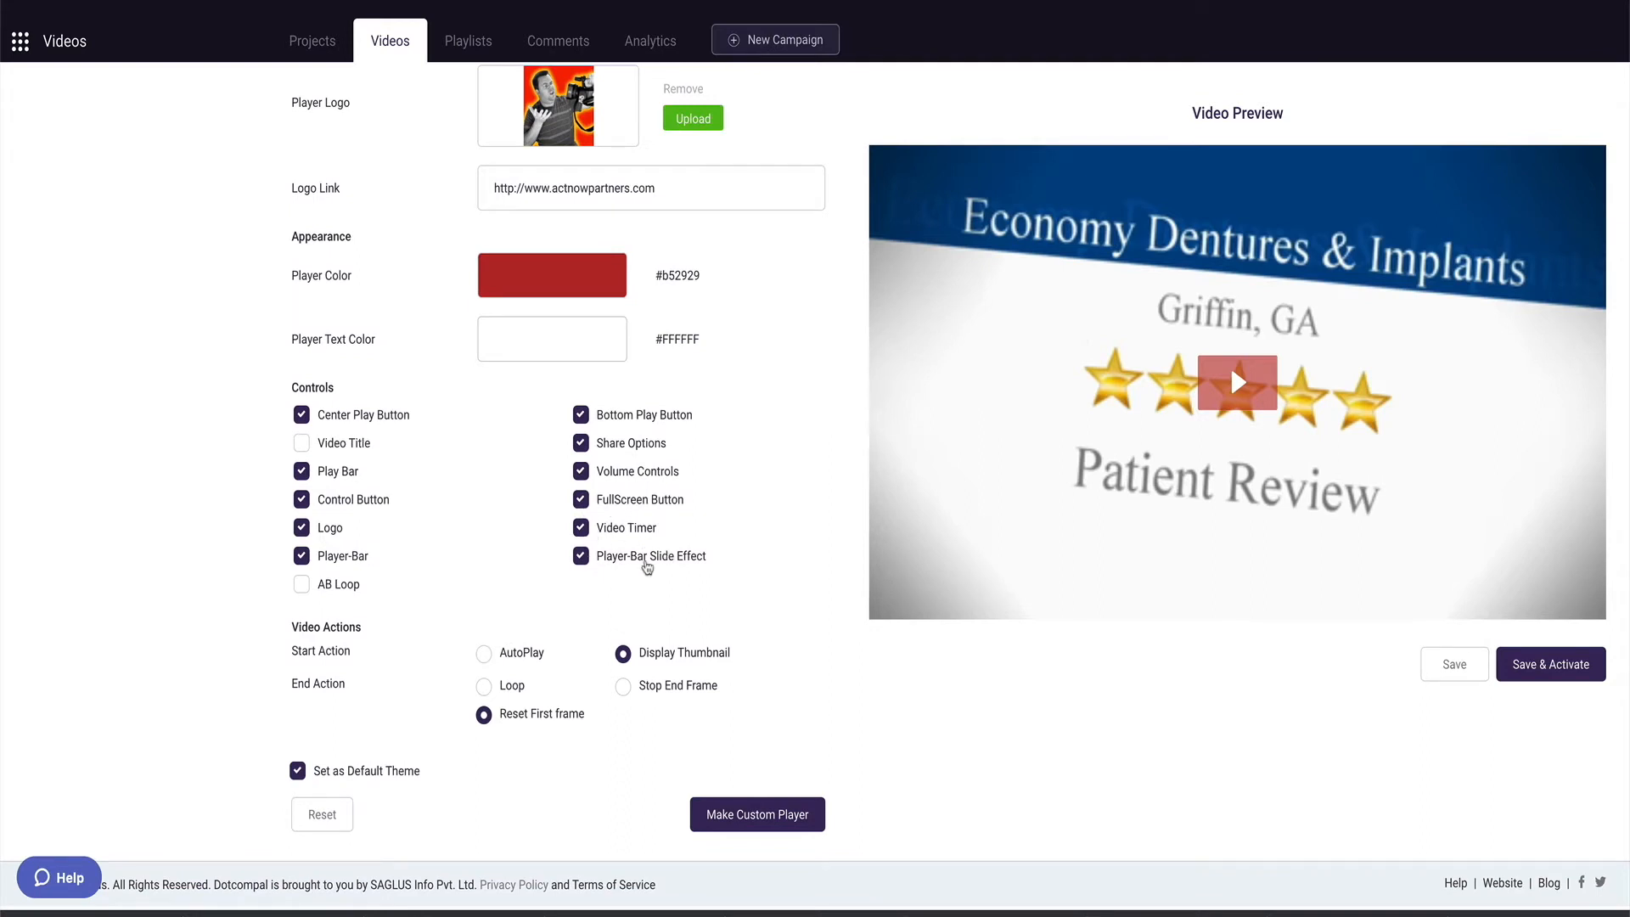
mouse_move(1000, 512)
click(483, 659)
click(627, 659)
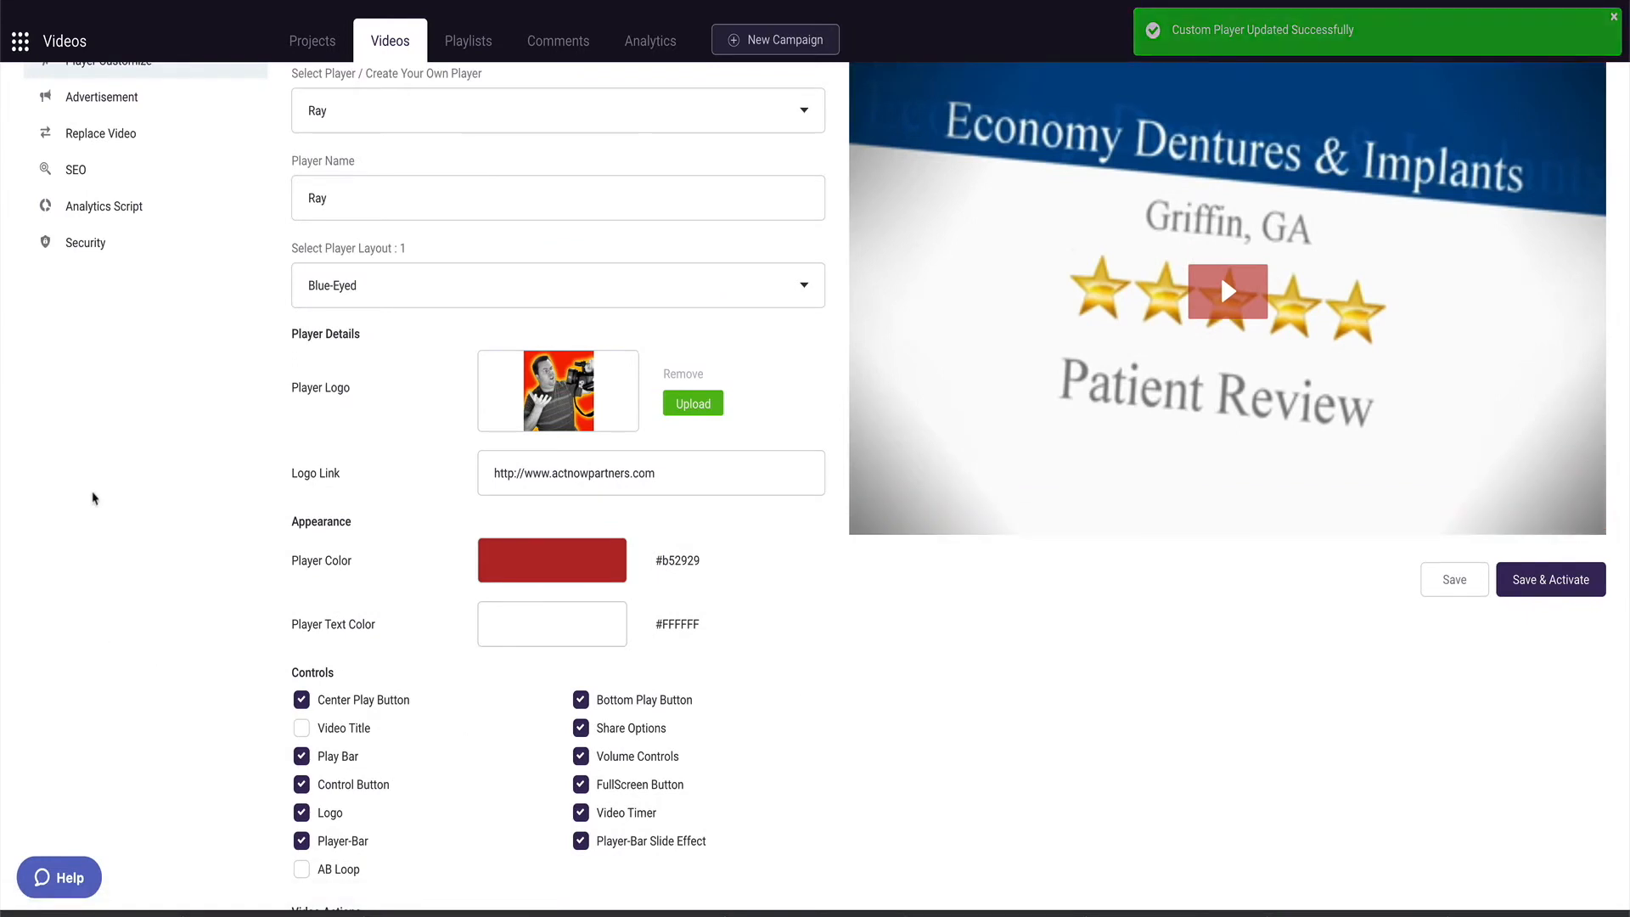
Step: Start an advertisement for the video and name it "Ad1"
scroll(91, 498, up, 3)
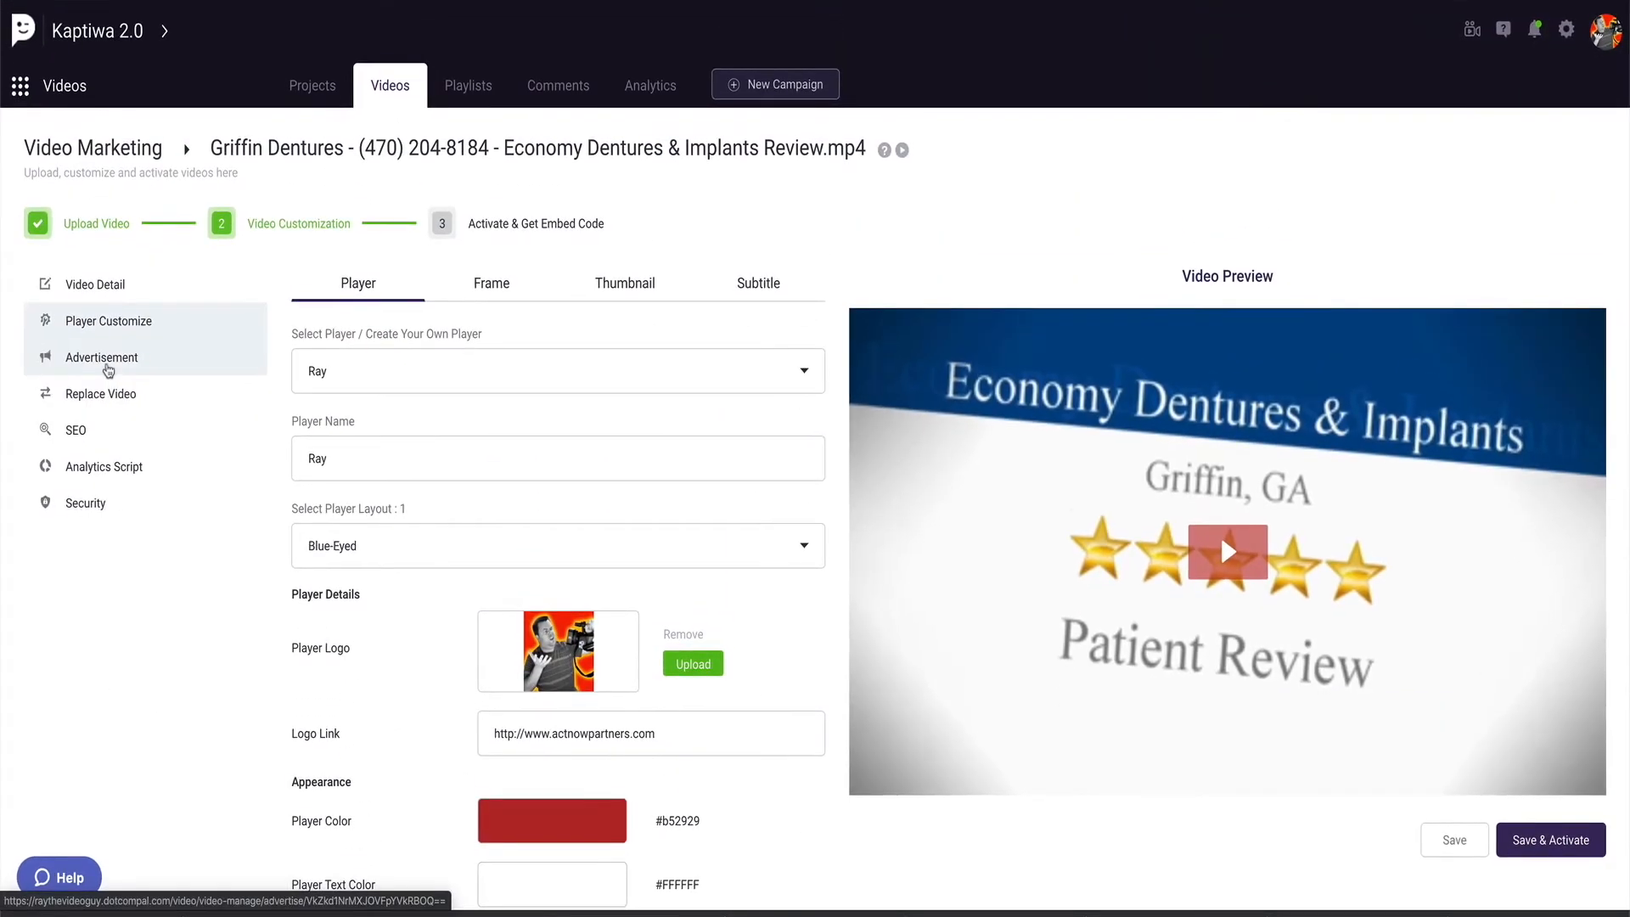
click(108, 365)
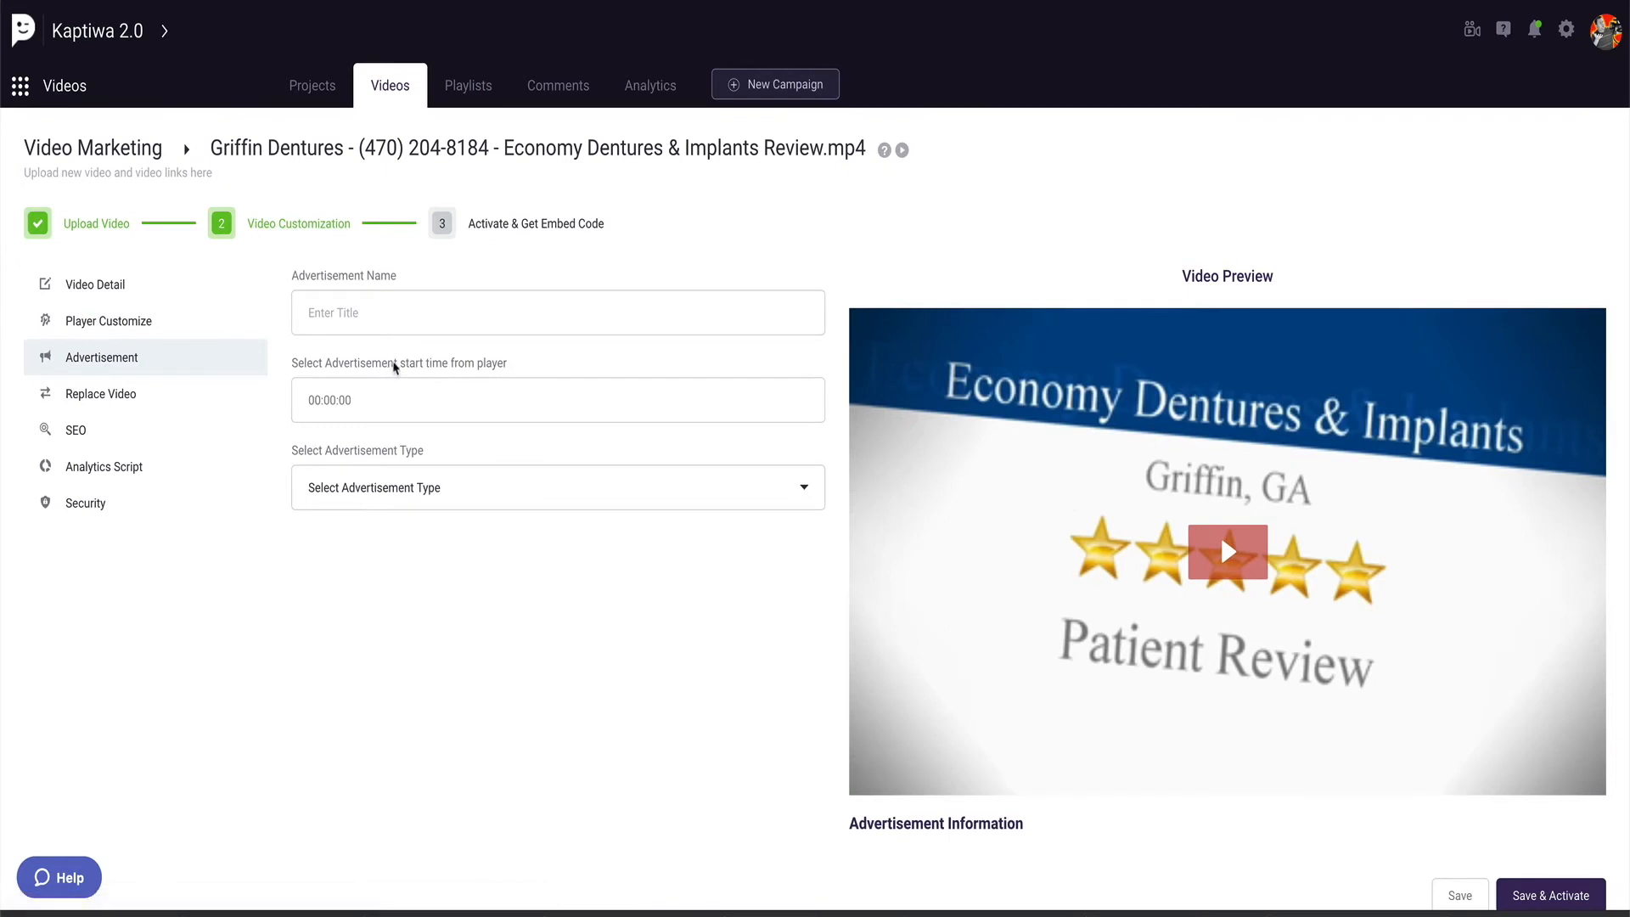
click(339, 304)
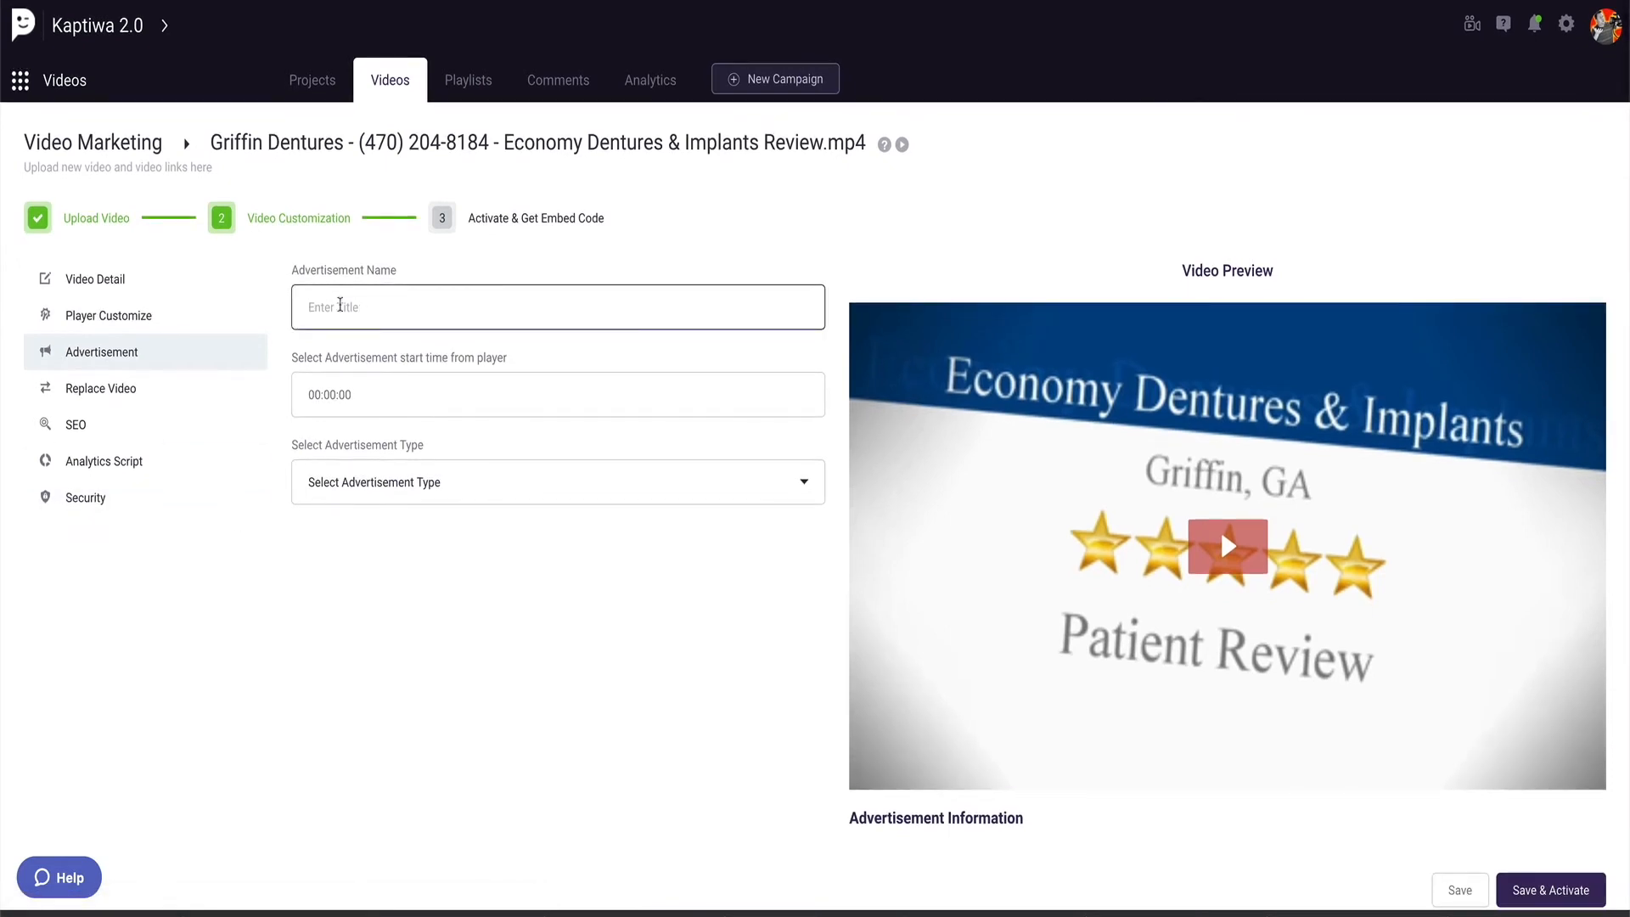
text(Ad1)
click(374, 487)
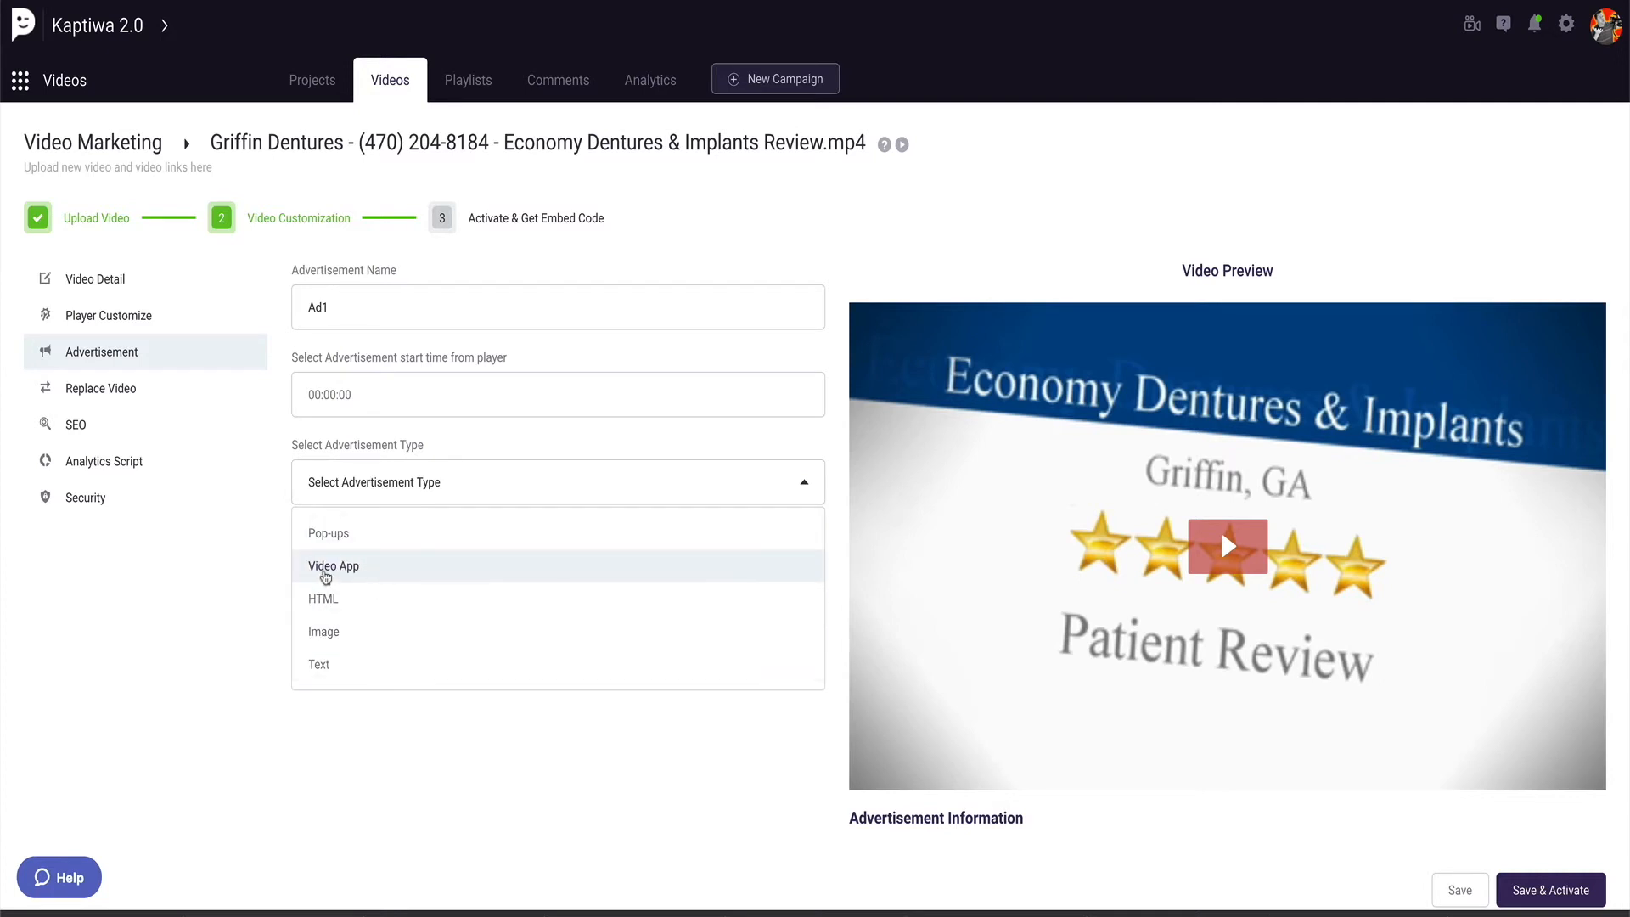
click(325, 571)
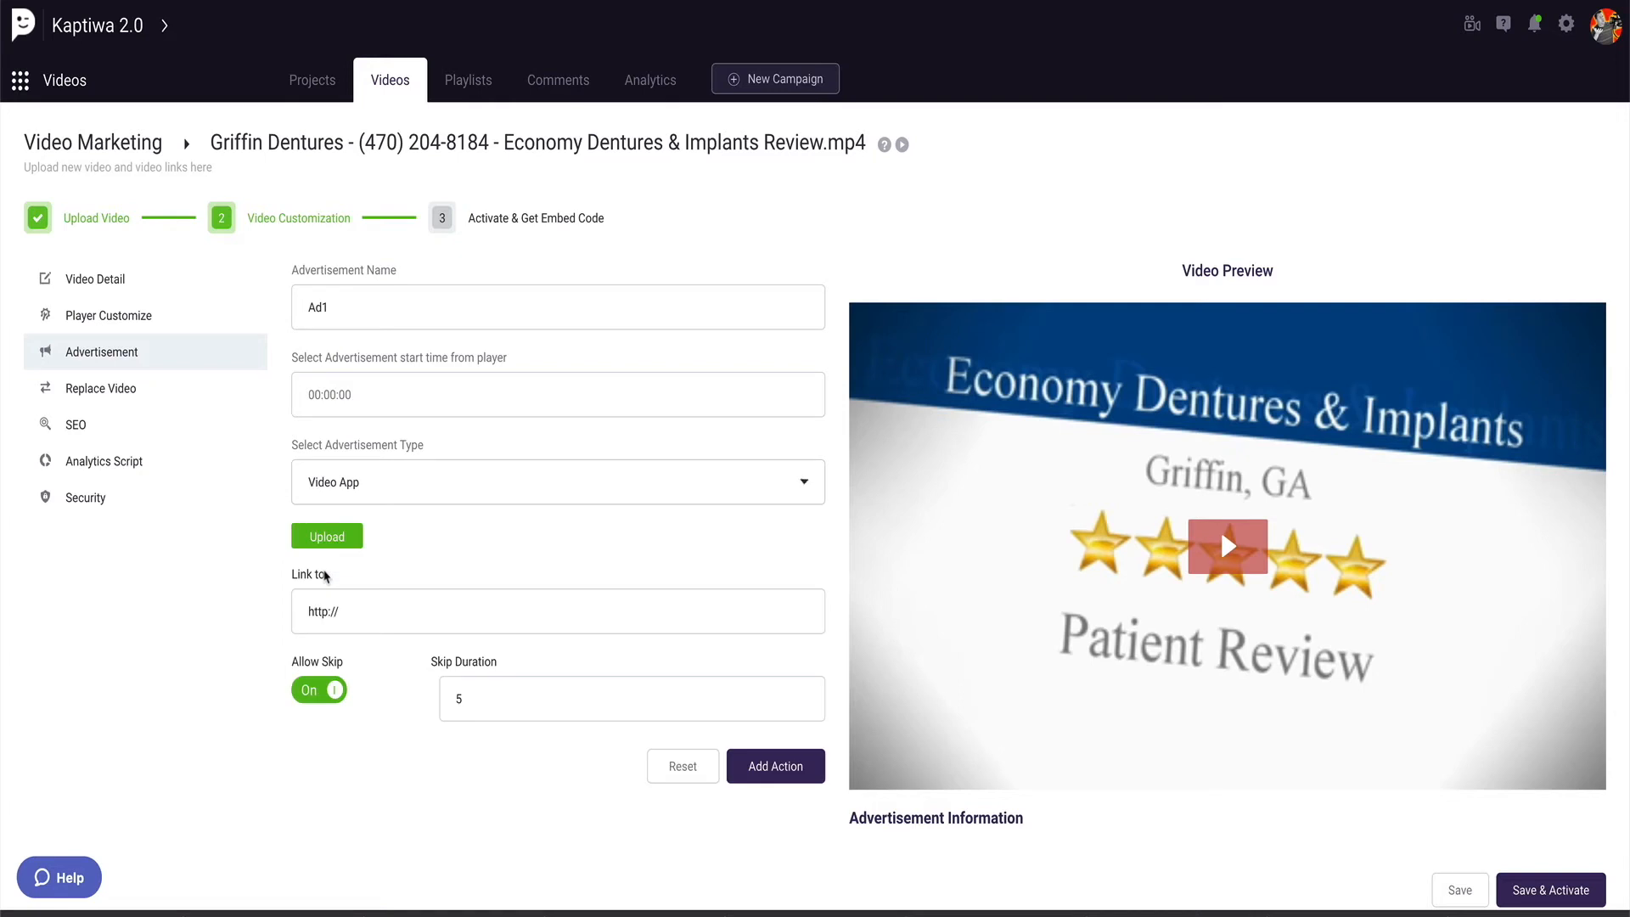
click(368, 618)
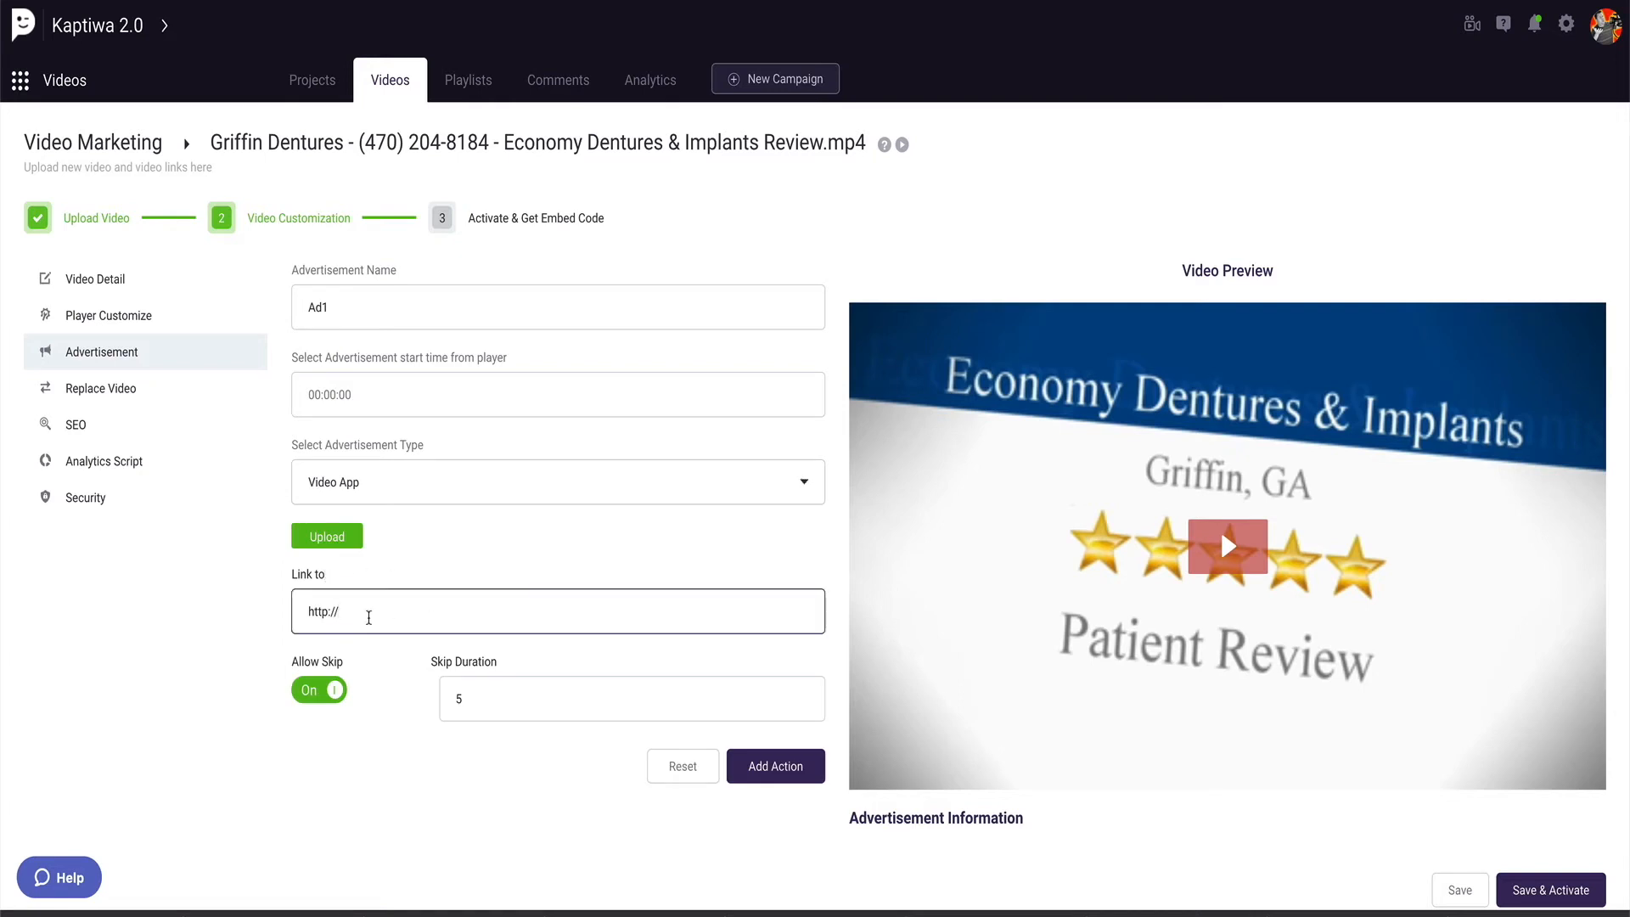
text(www.raytheviudeoguy.com)
Step: Choose the Straight Arrow Roofing customer review video from the media library as the advertisement's video
click(339, 538)
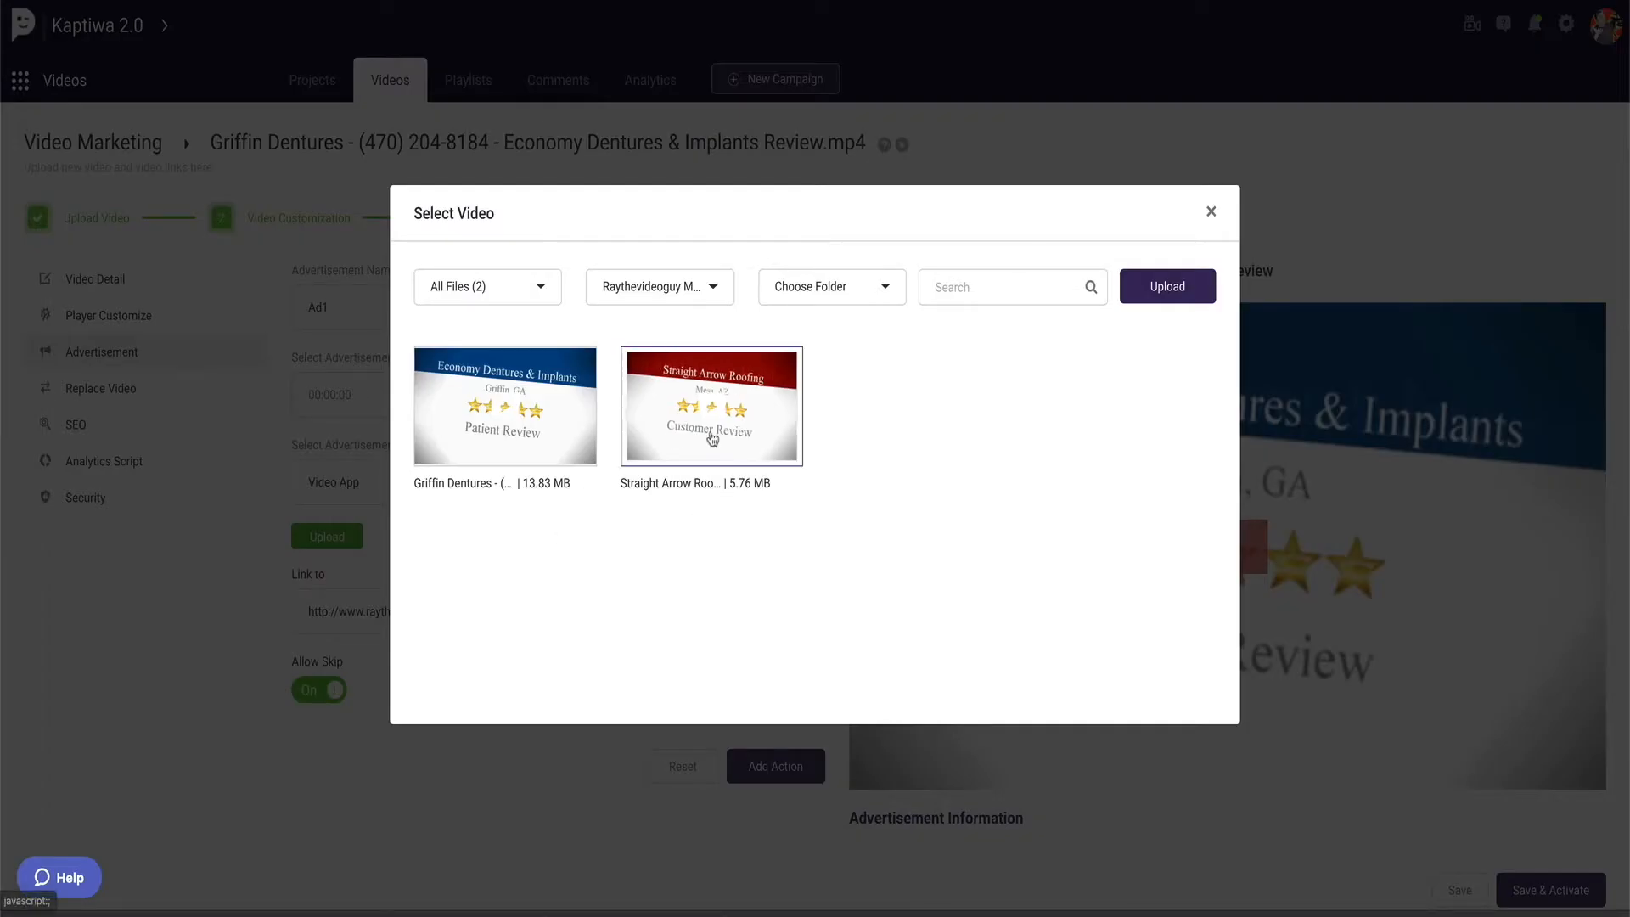
click(731, 443)
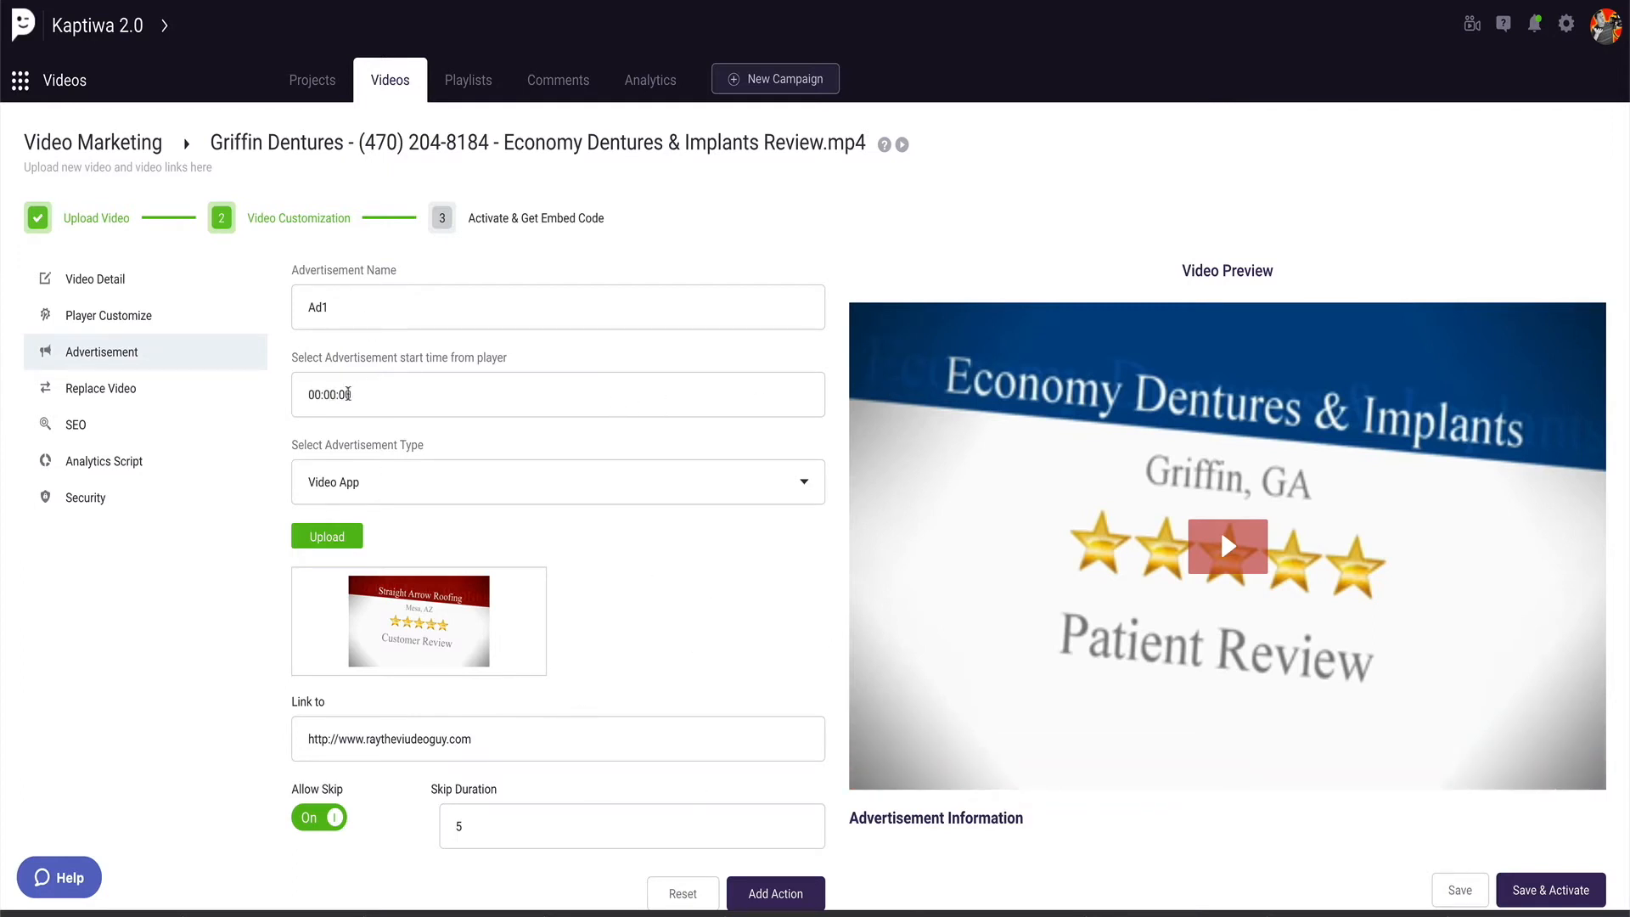
mouse_move(917, 771)
scroll(314, 660, down, 1)
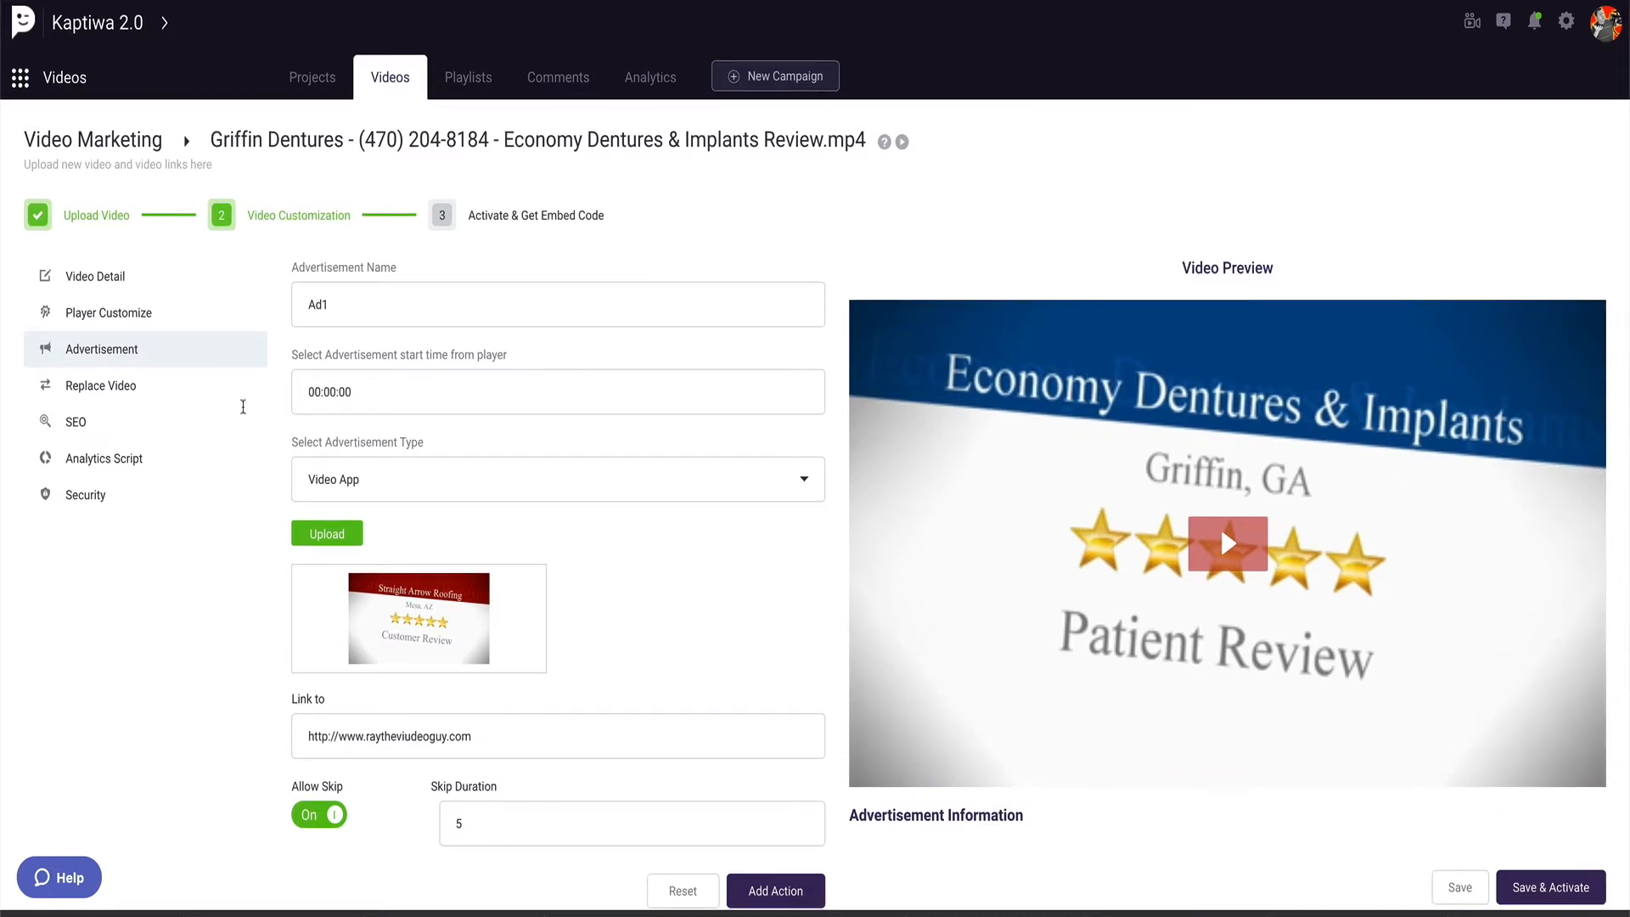
Step: Look over the Replace Video options and the SEO section's meta title, meta description, meta keywords and focus keywords fields
click(137, 388)
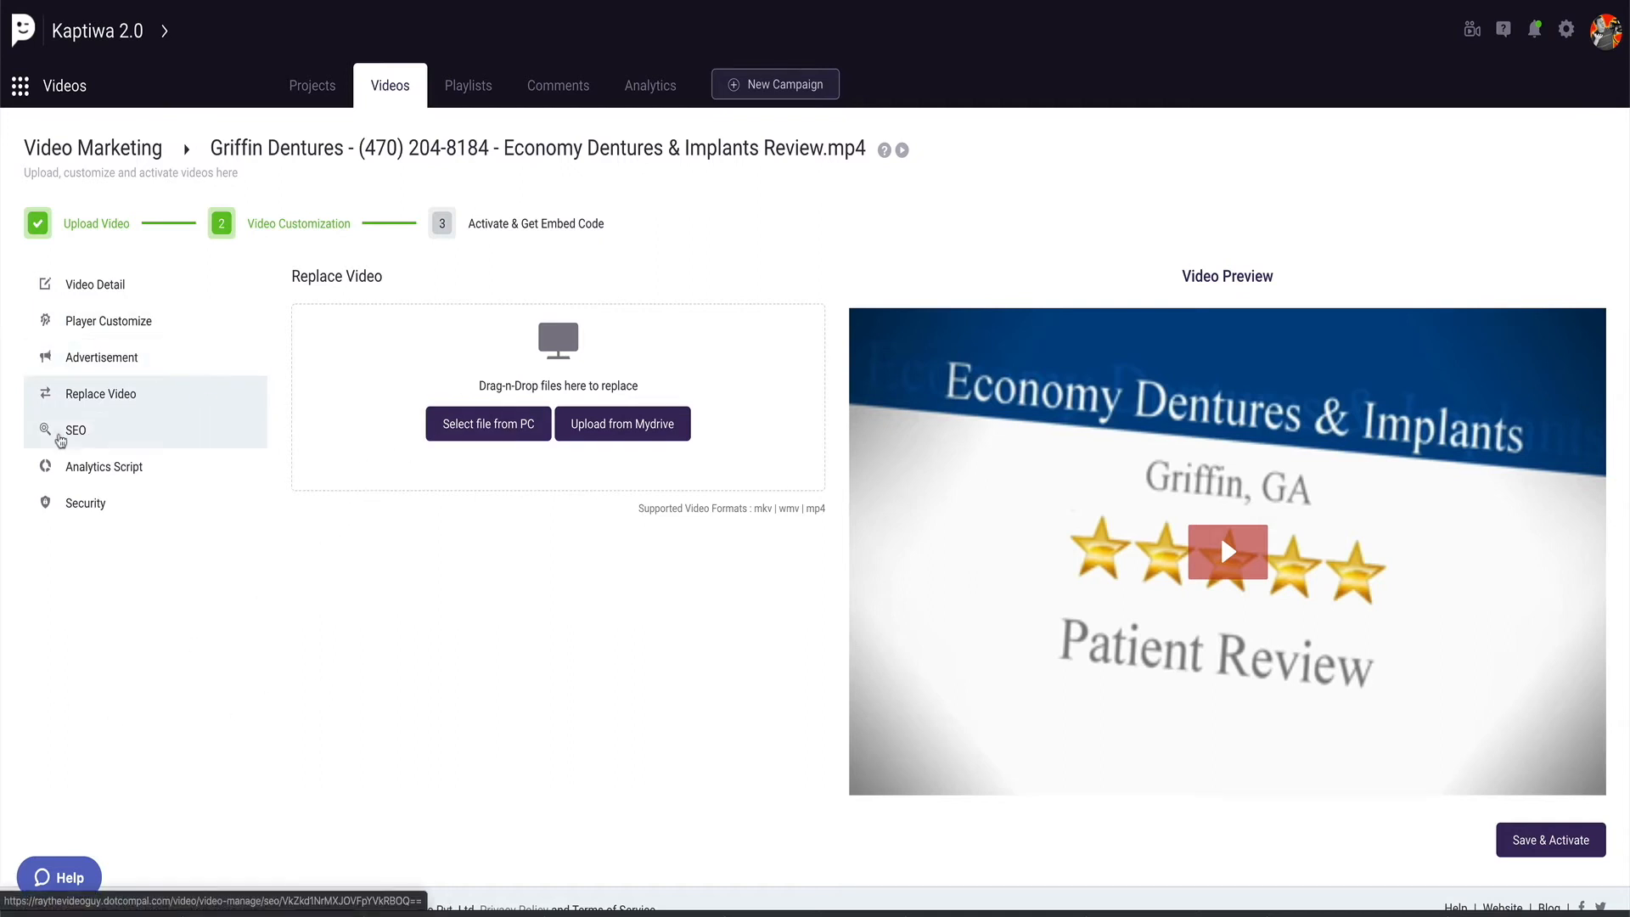
click(85, 431)
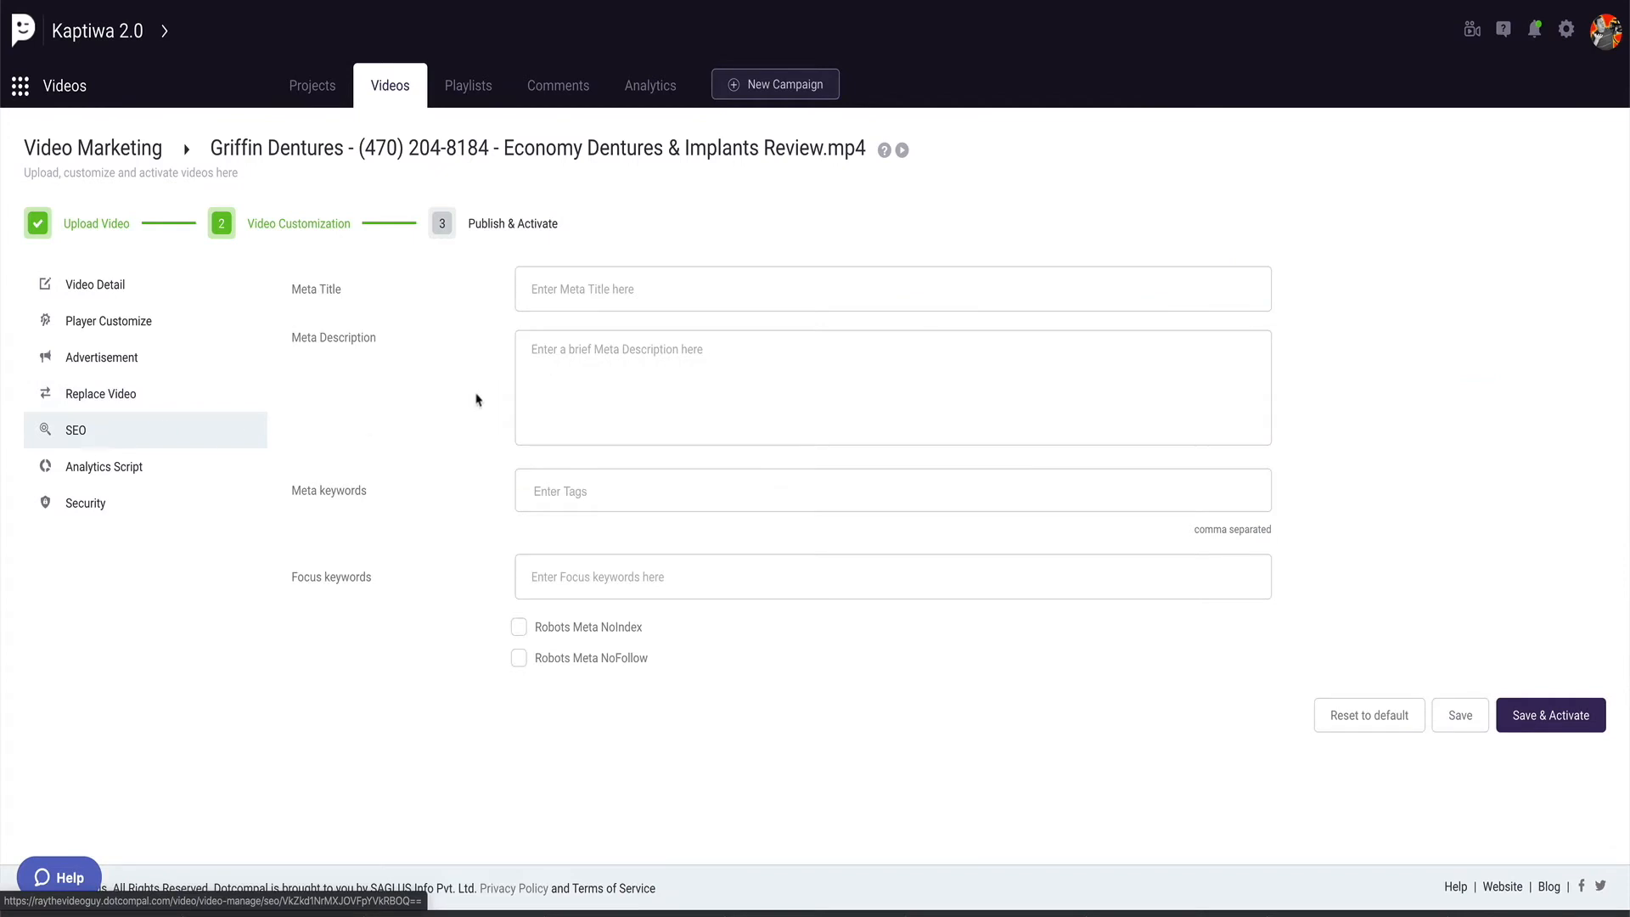
click(586, 290)
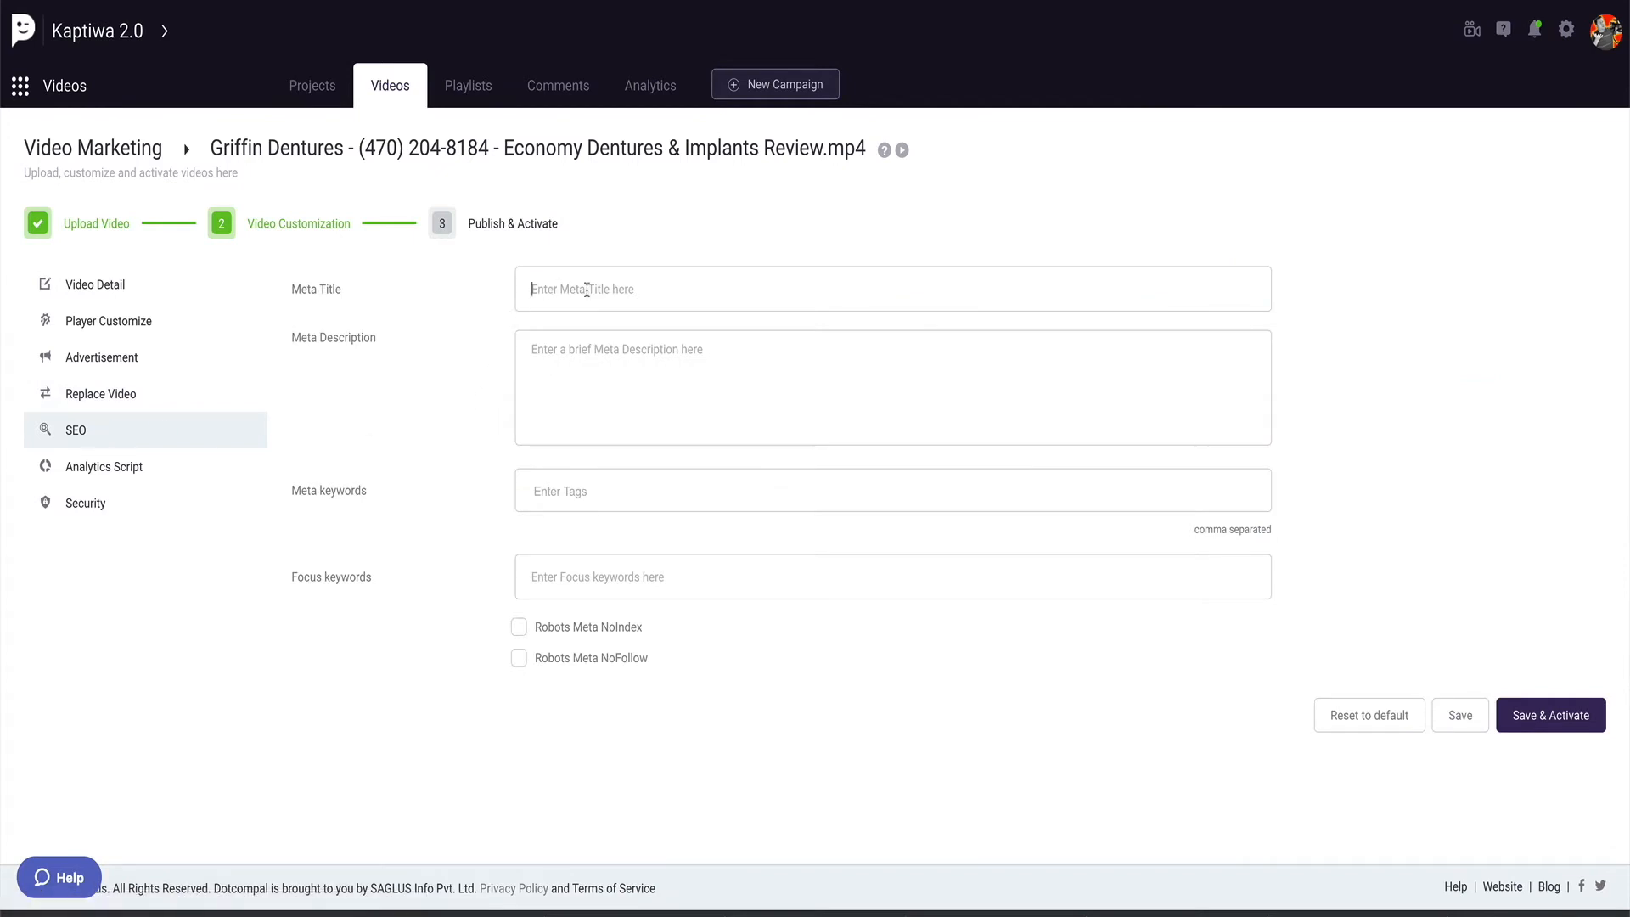
click(584, 365)
click(615, 497)
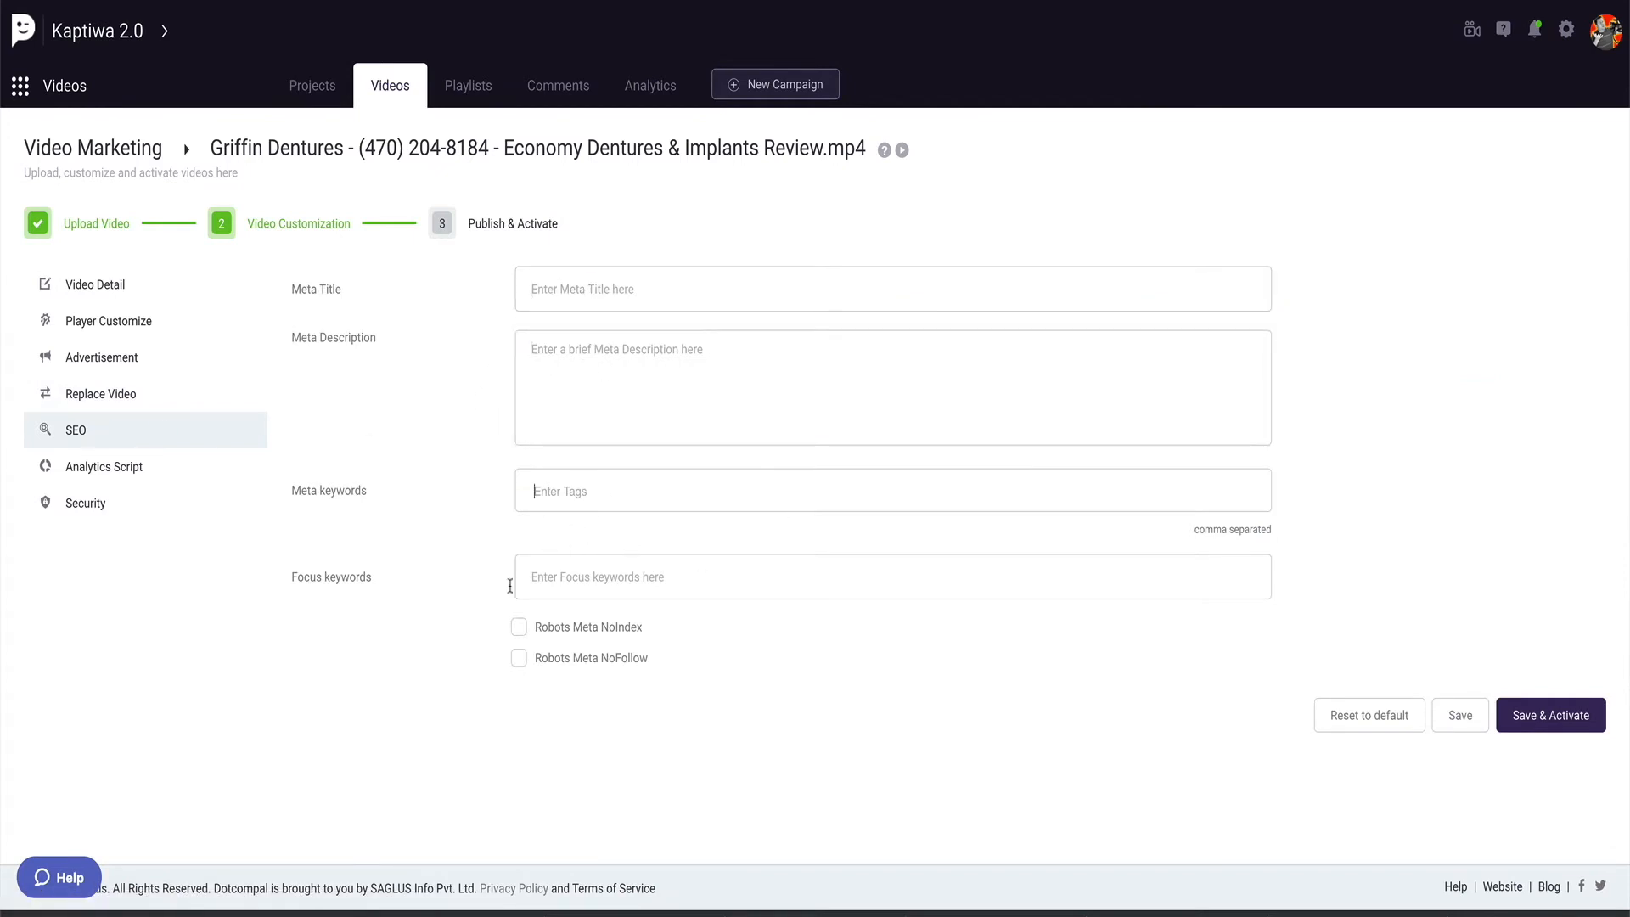
click(622, 583)
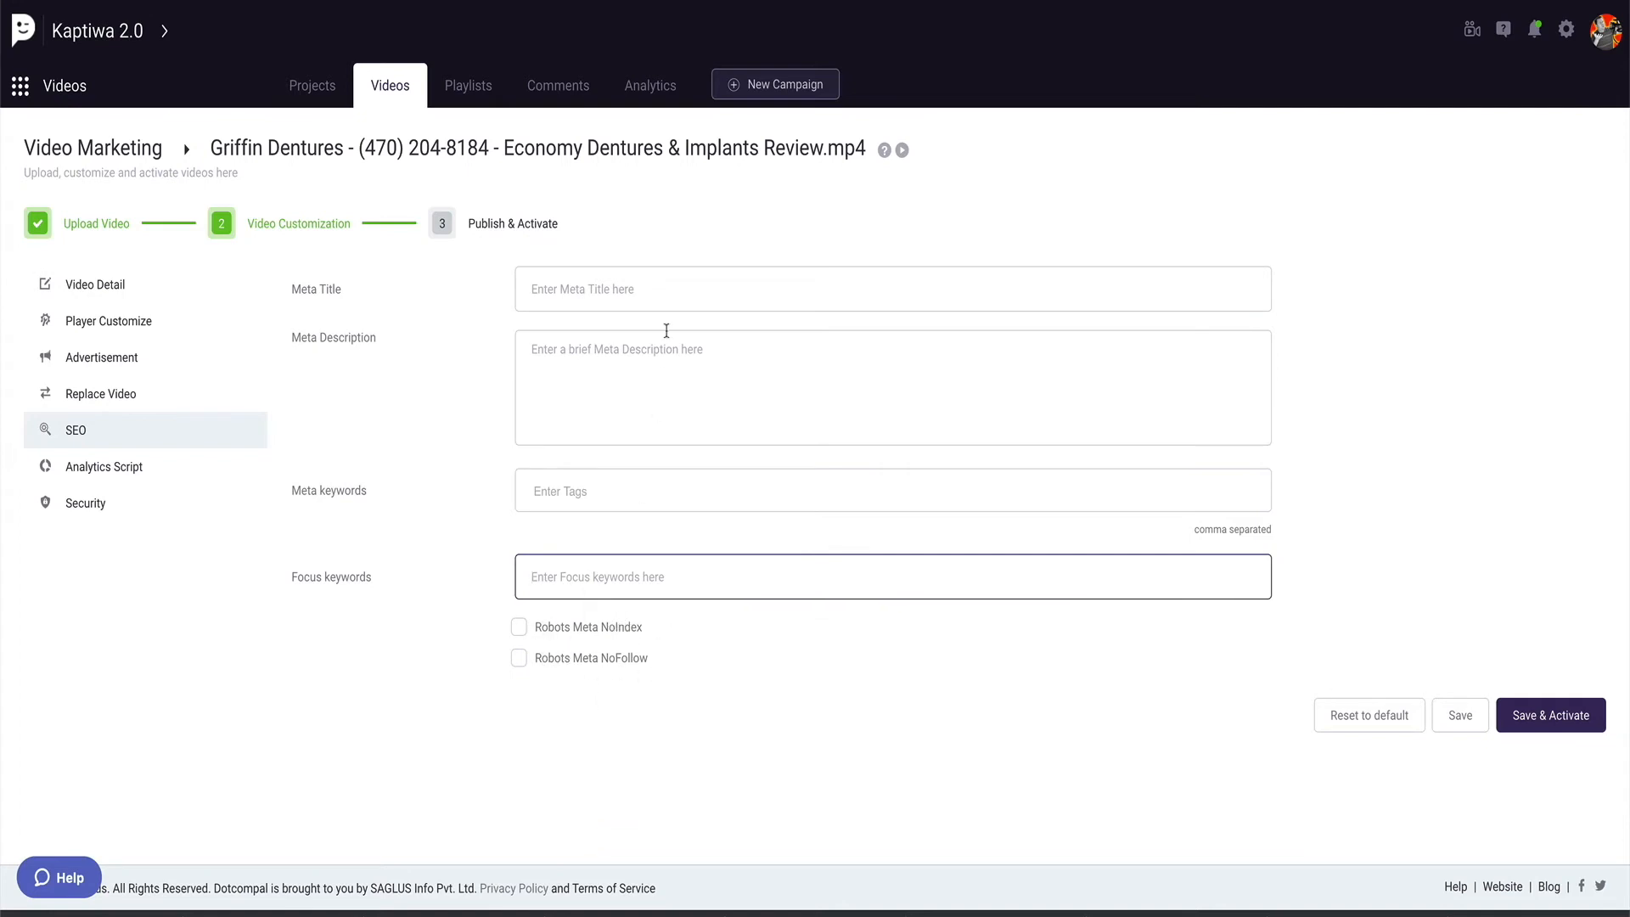
click(593, 292)
Step: Copy the title from the video details and paste it as the SEO meta title and meta description
click(130, 284)
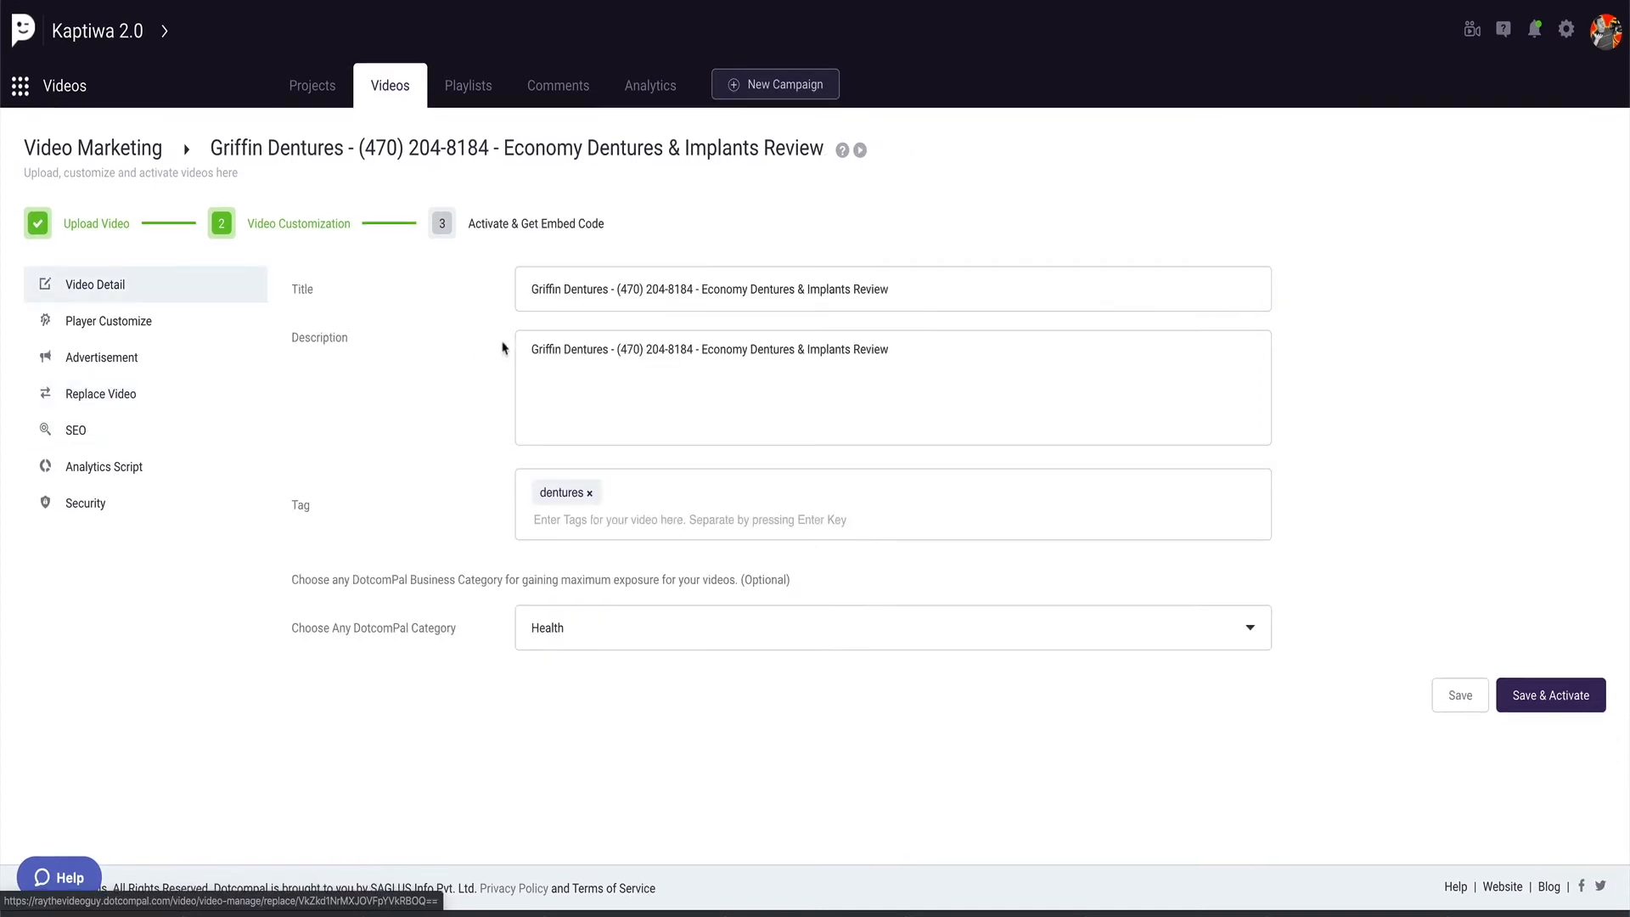
triple_click(889, 289)
key(ctrl+c)
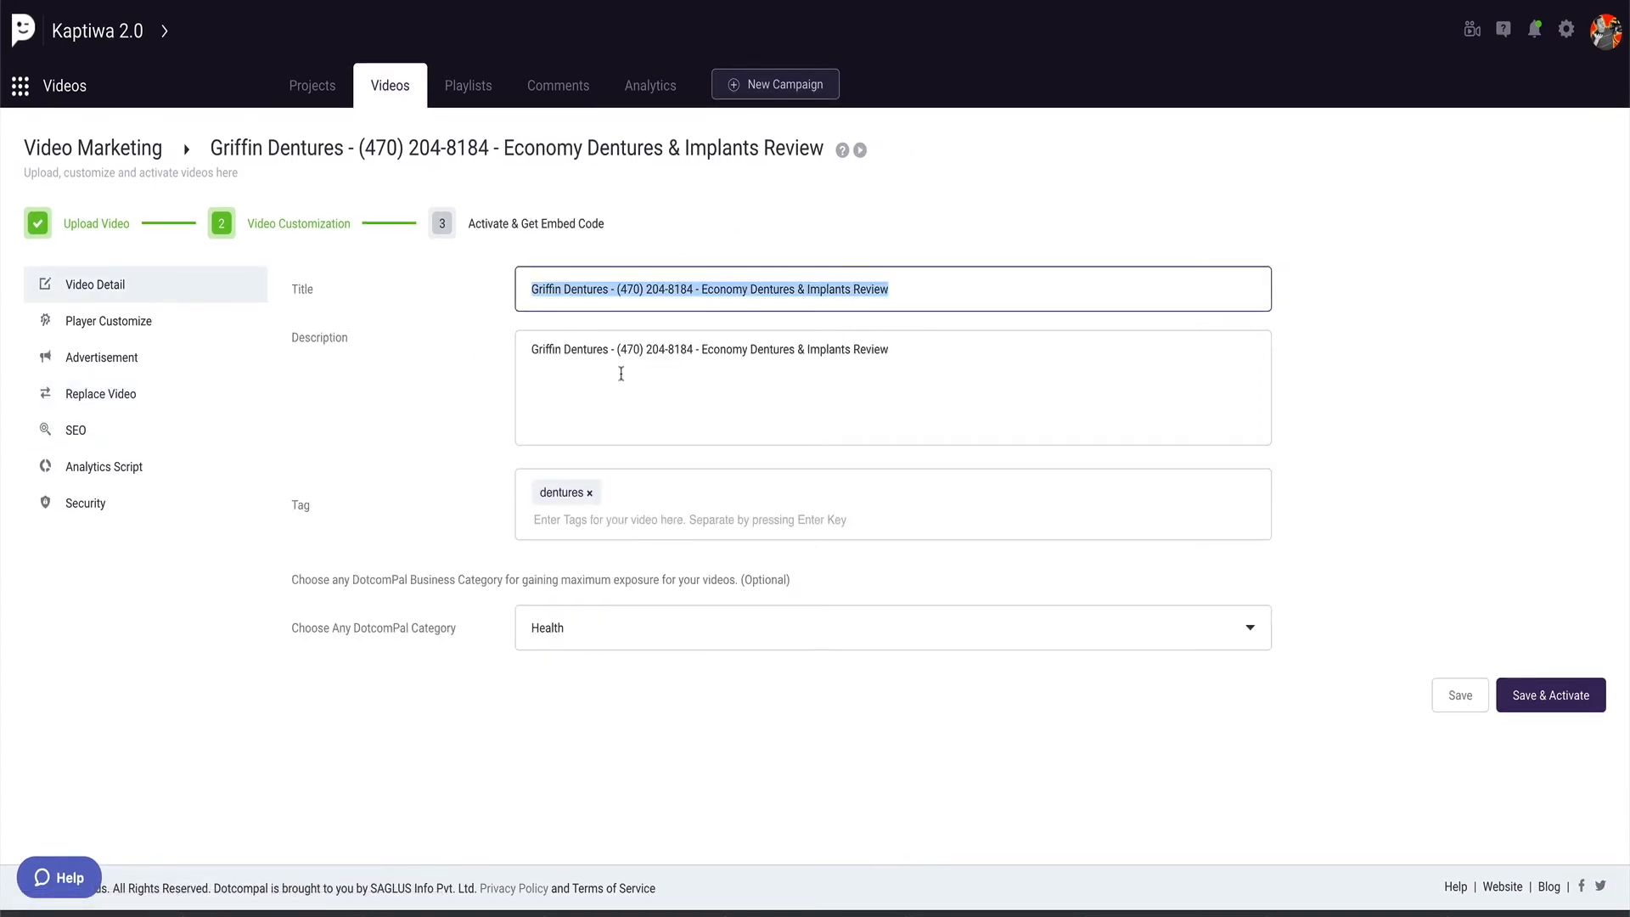
click(107, 470)
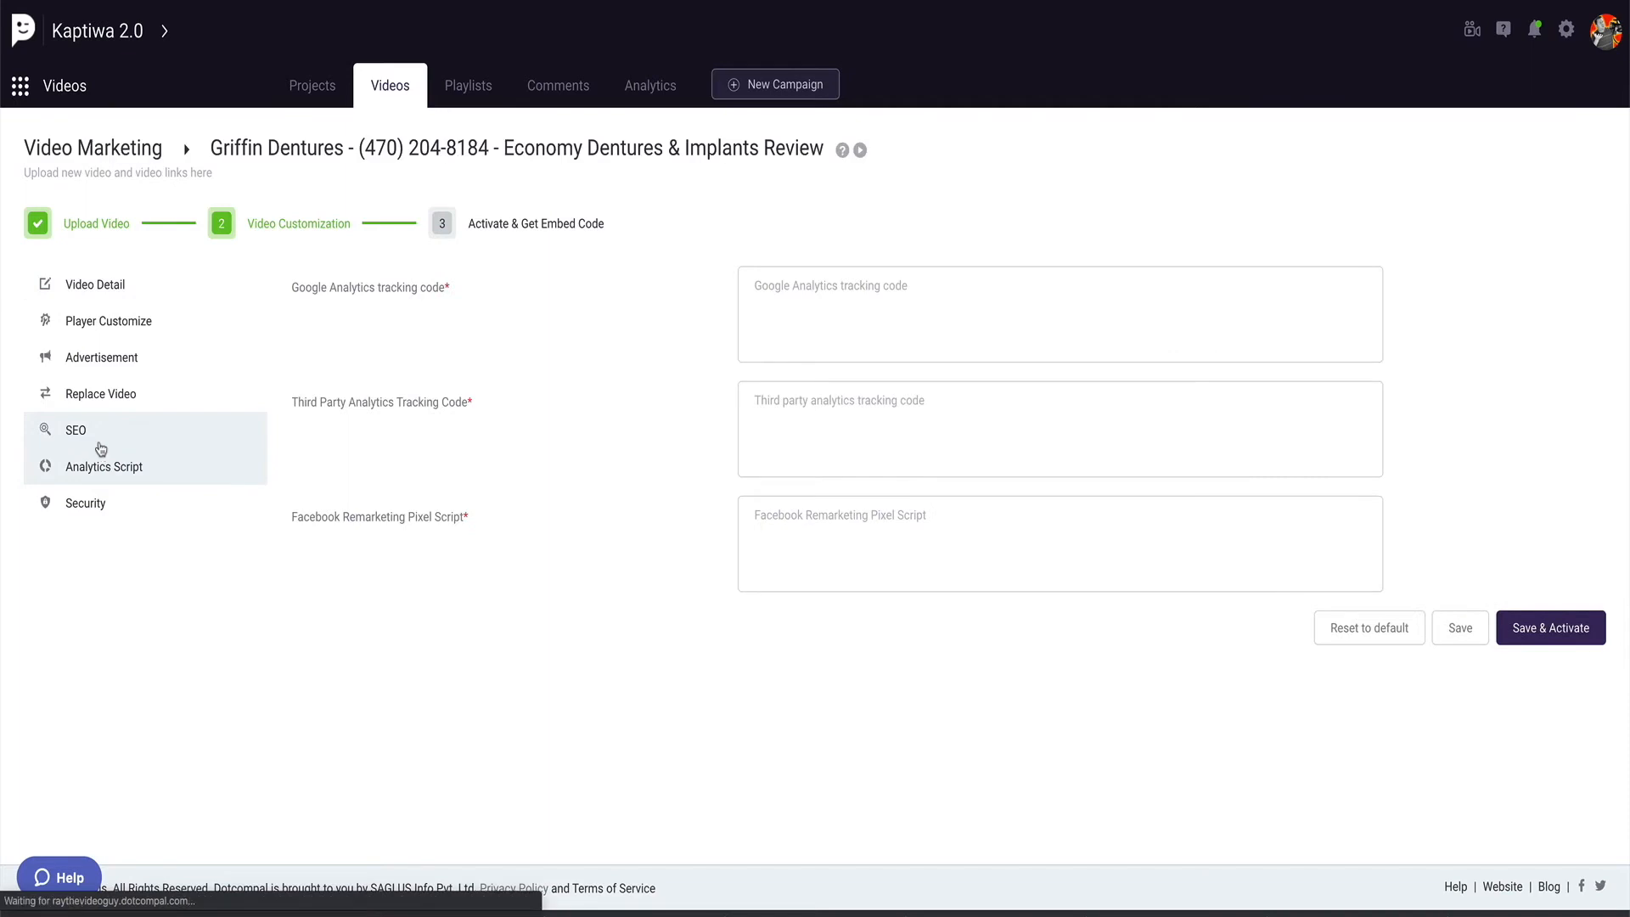
click(95, 439)
click(605, 286)
key(ctrl+v)
click(583, 342)
key(ctrl+v)
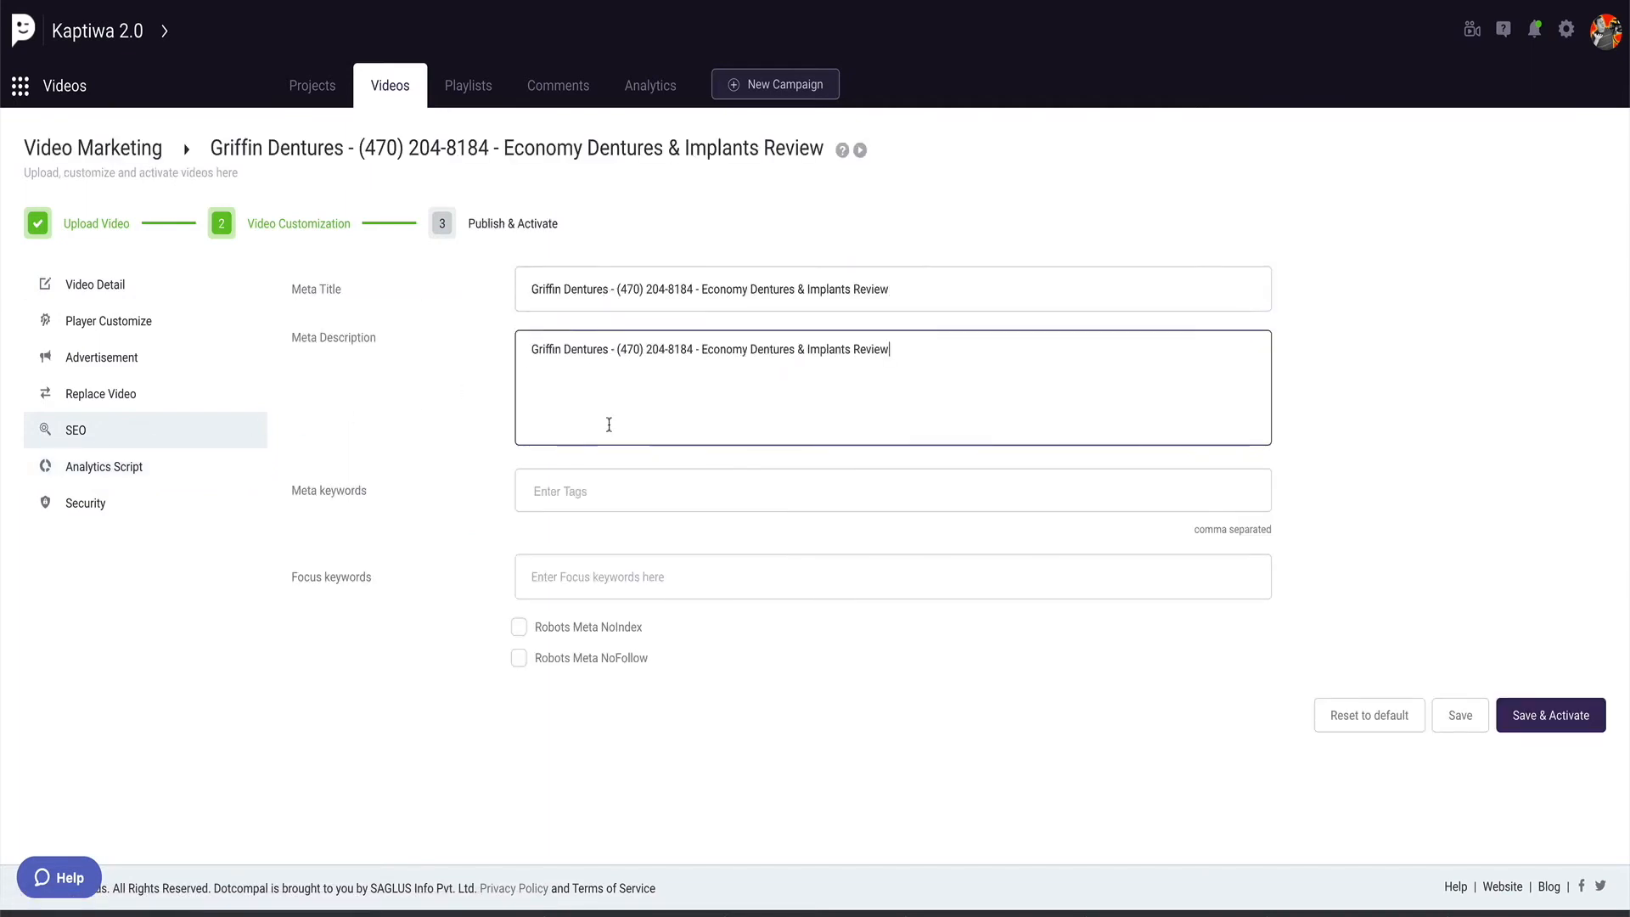
Step: Add "dentures" as both a meta keyword and the focus keyword in the video's SEO settings
click(542, 490)
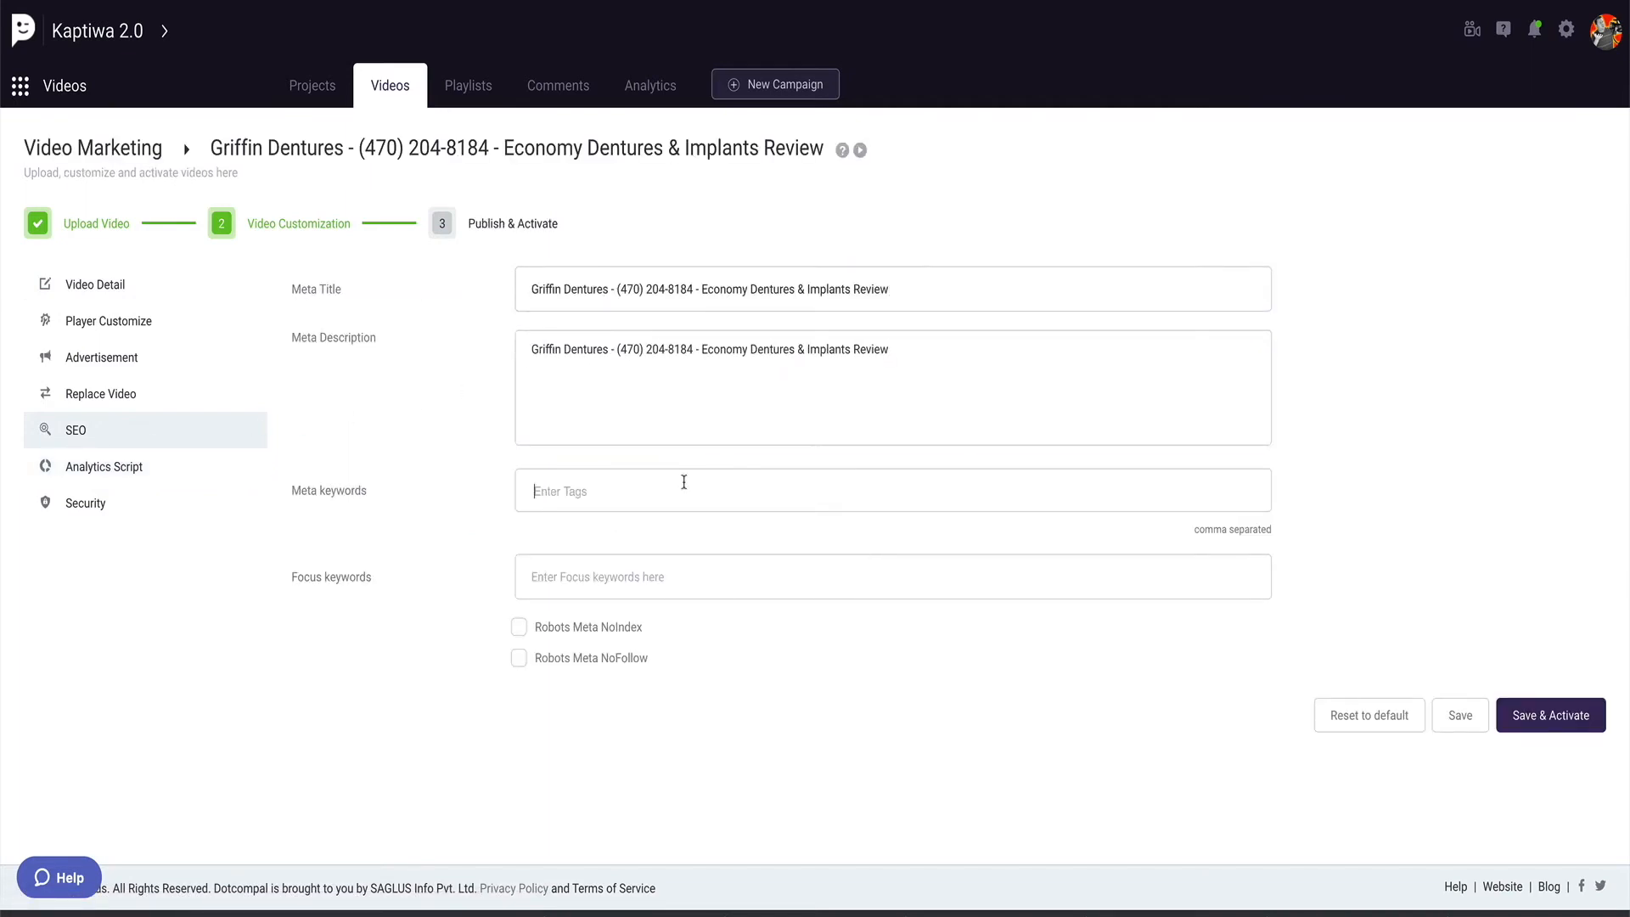
text(dentures)
key(Return)
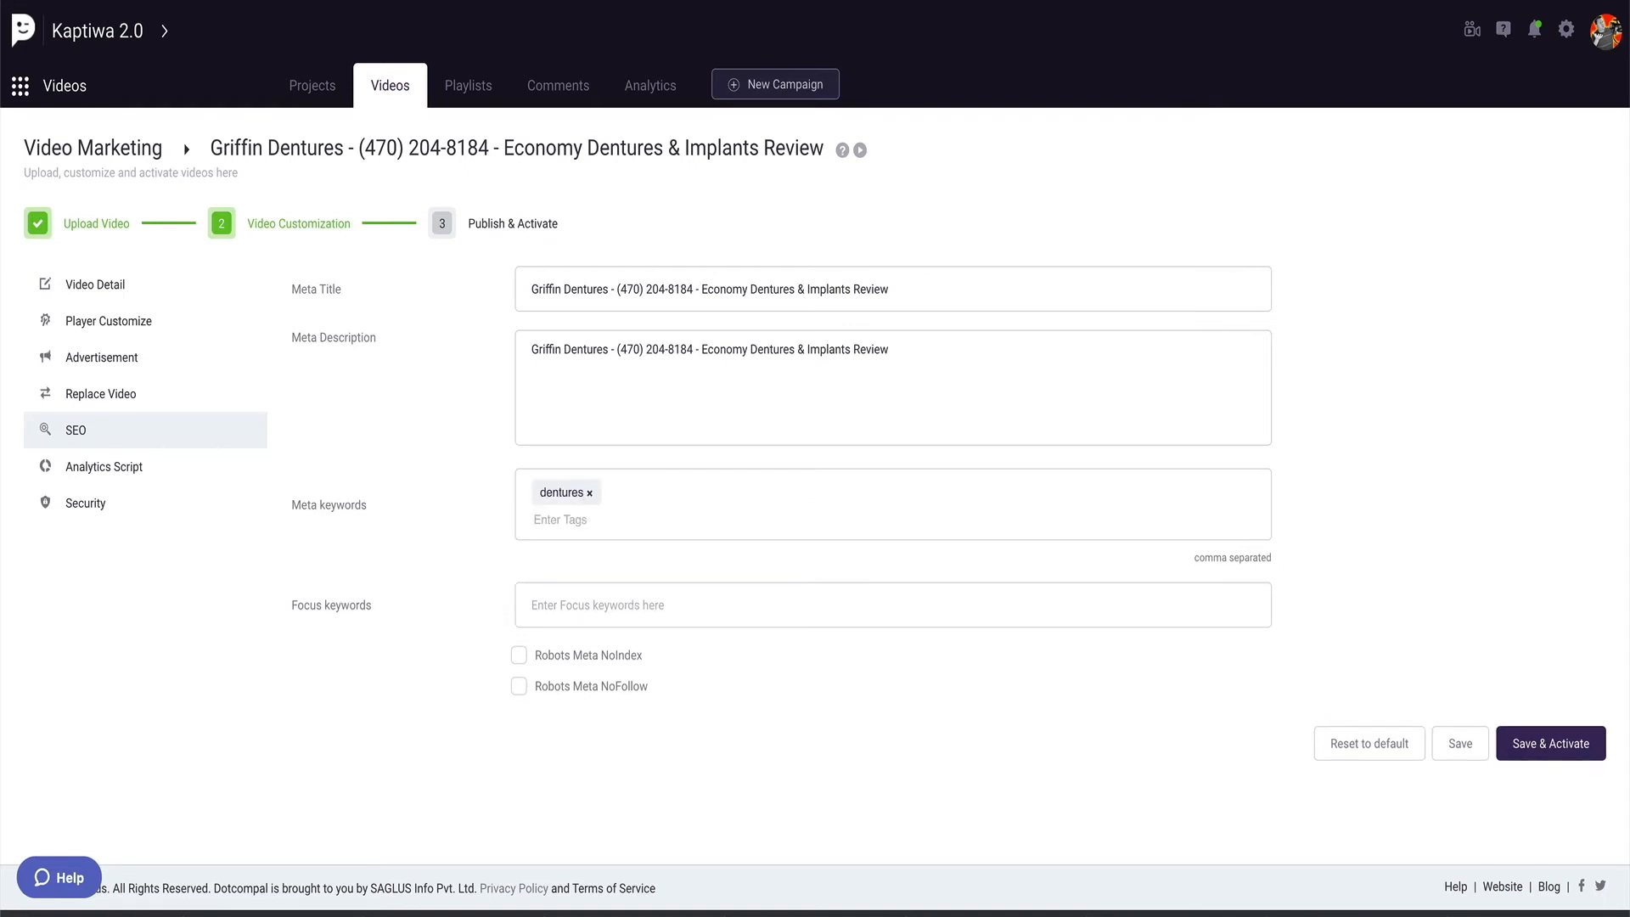
click(641, 595)
text(dentures)
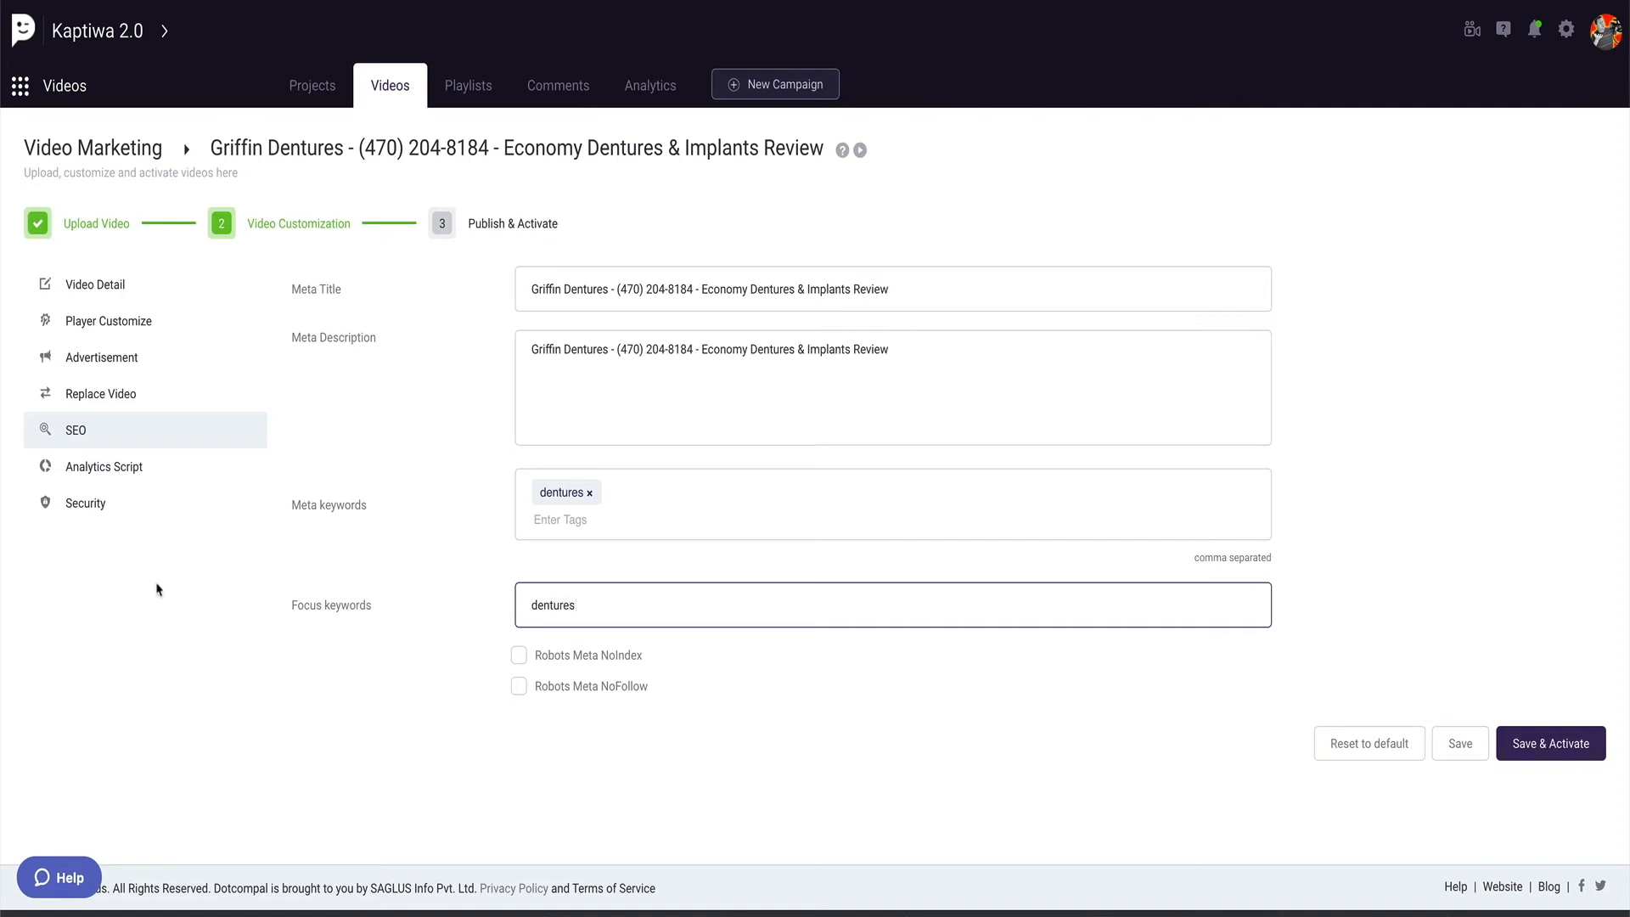
click(212, 544)
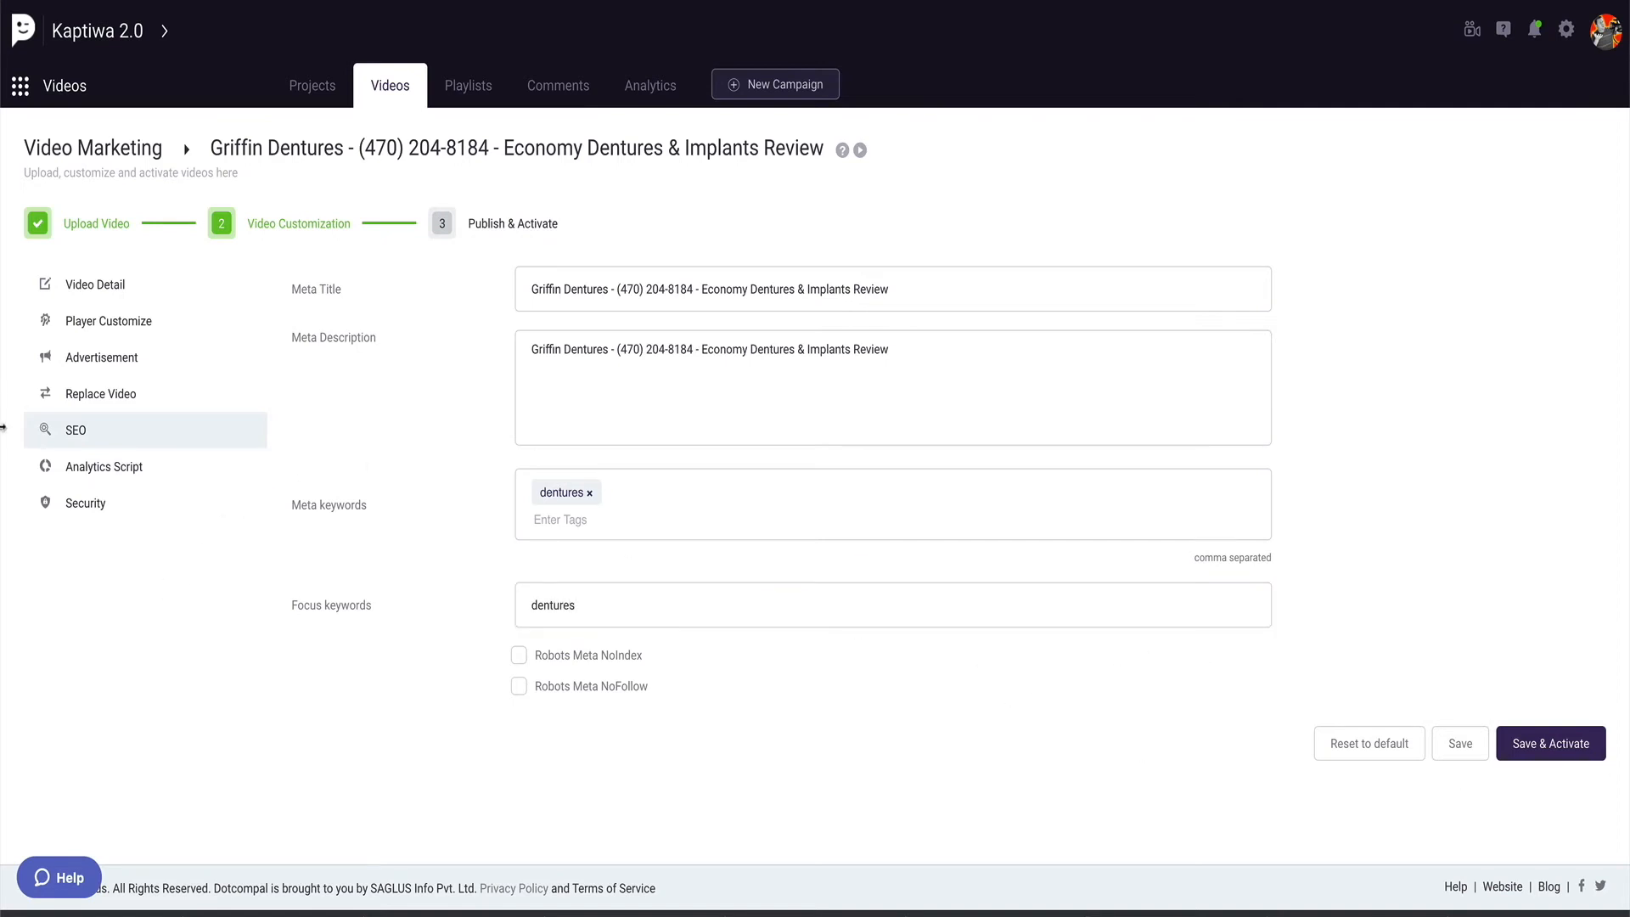
Step: Review the analytics script and security options, set the video's security to Public, and save and activate it
click(100, 467)
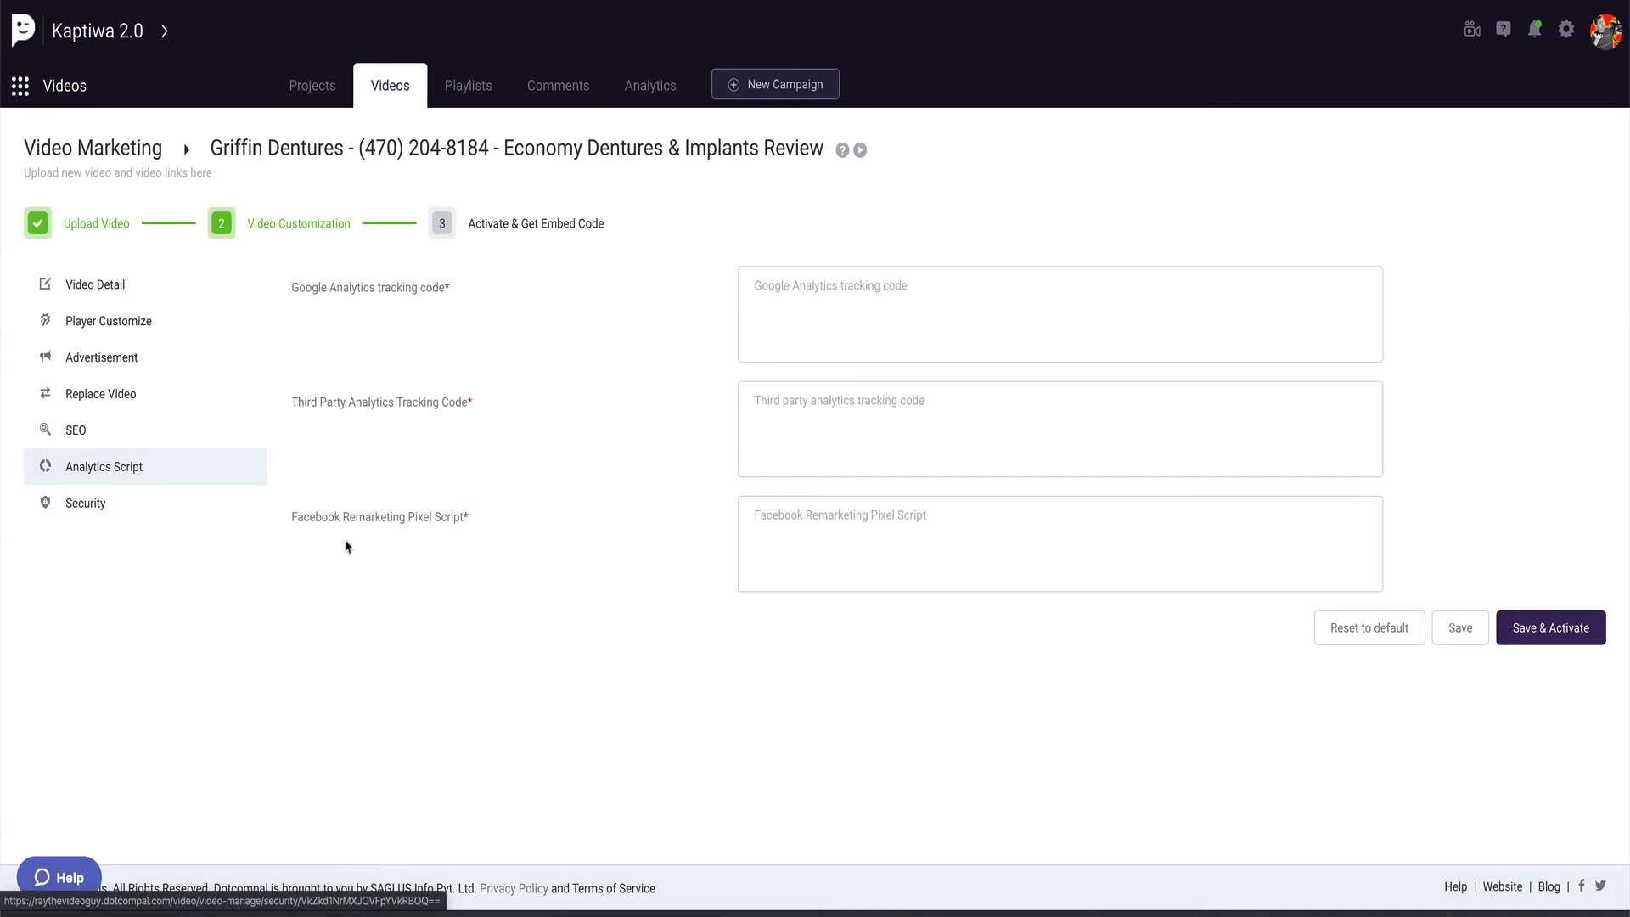
click(102, 504)
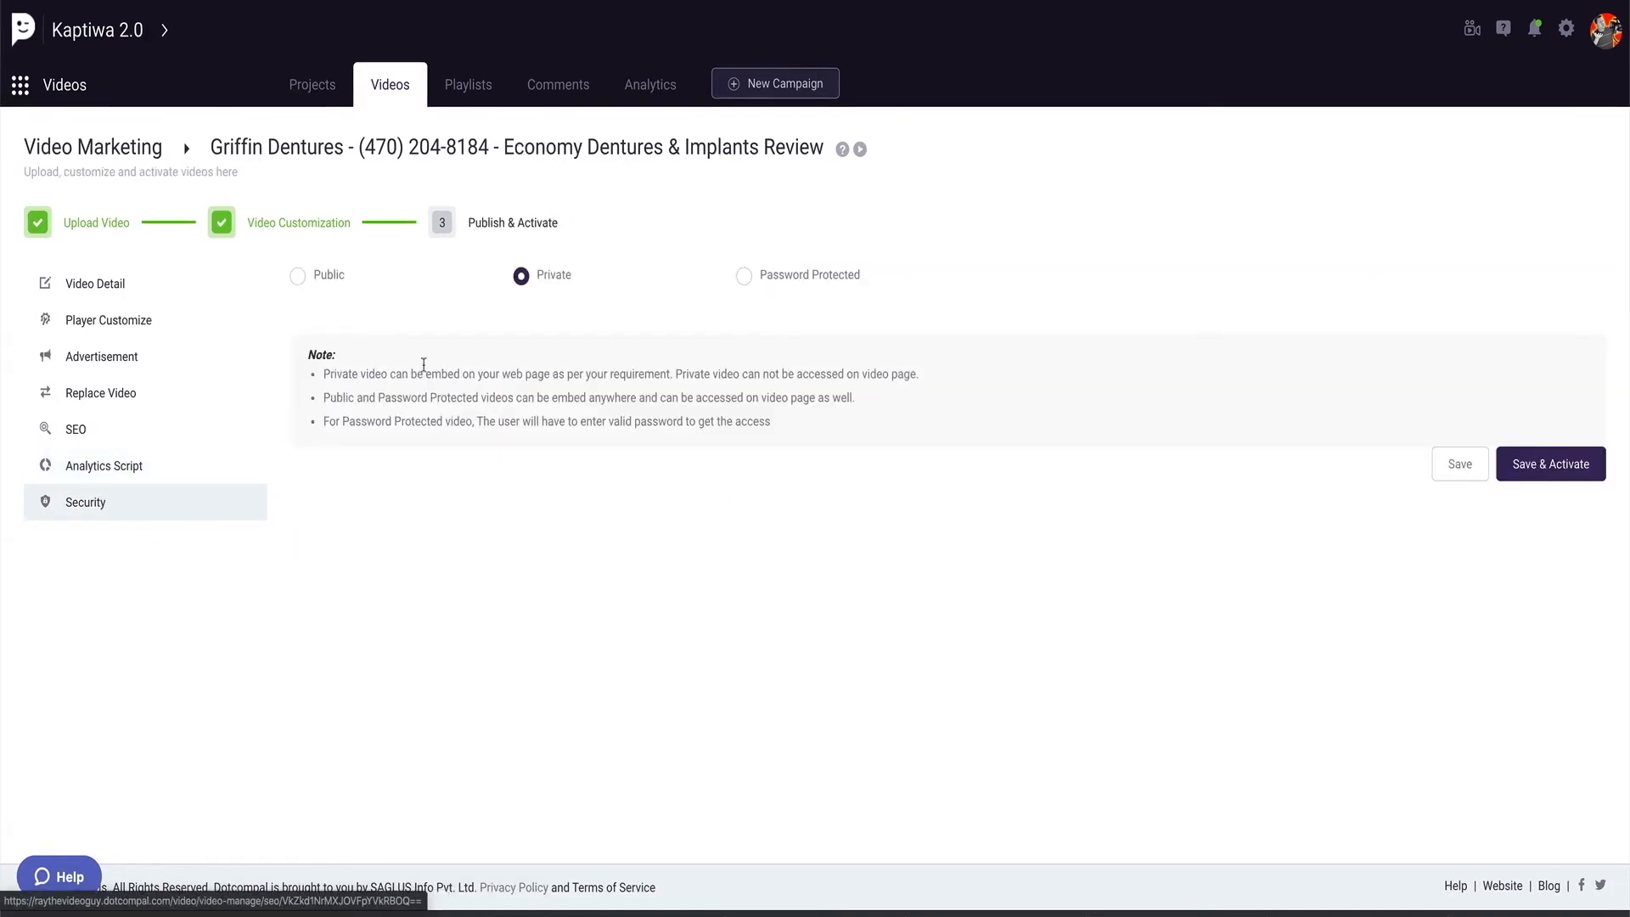
click(309, 284)
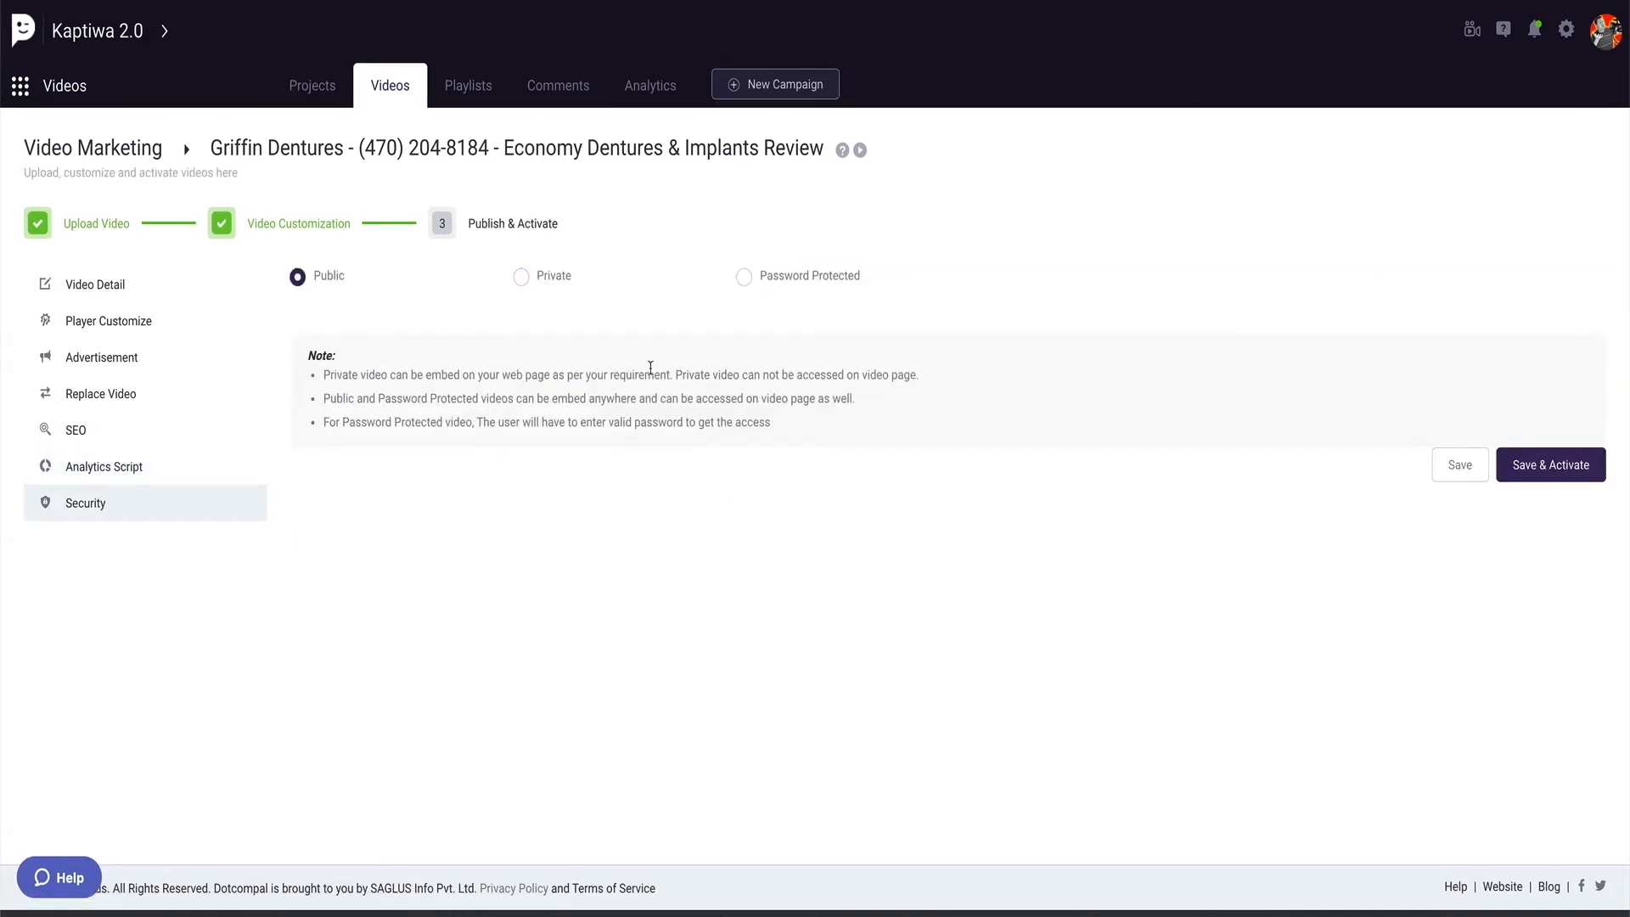
click(523, 286)
click(744, 277)
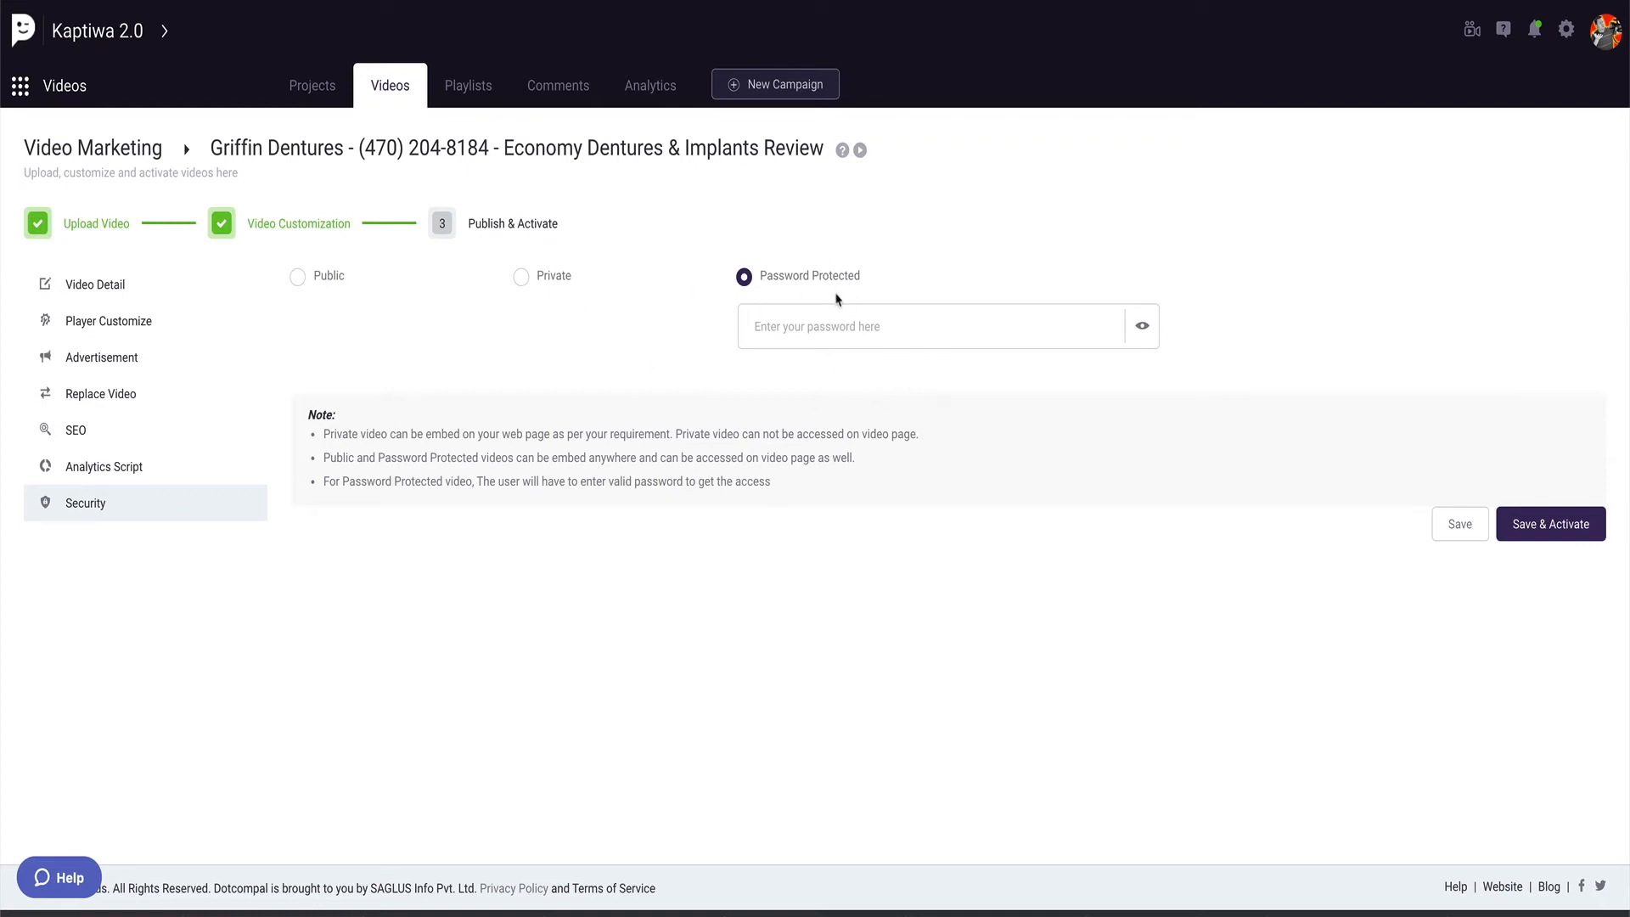
click(299, 278)
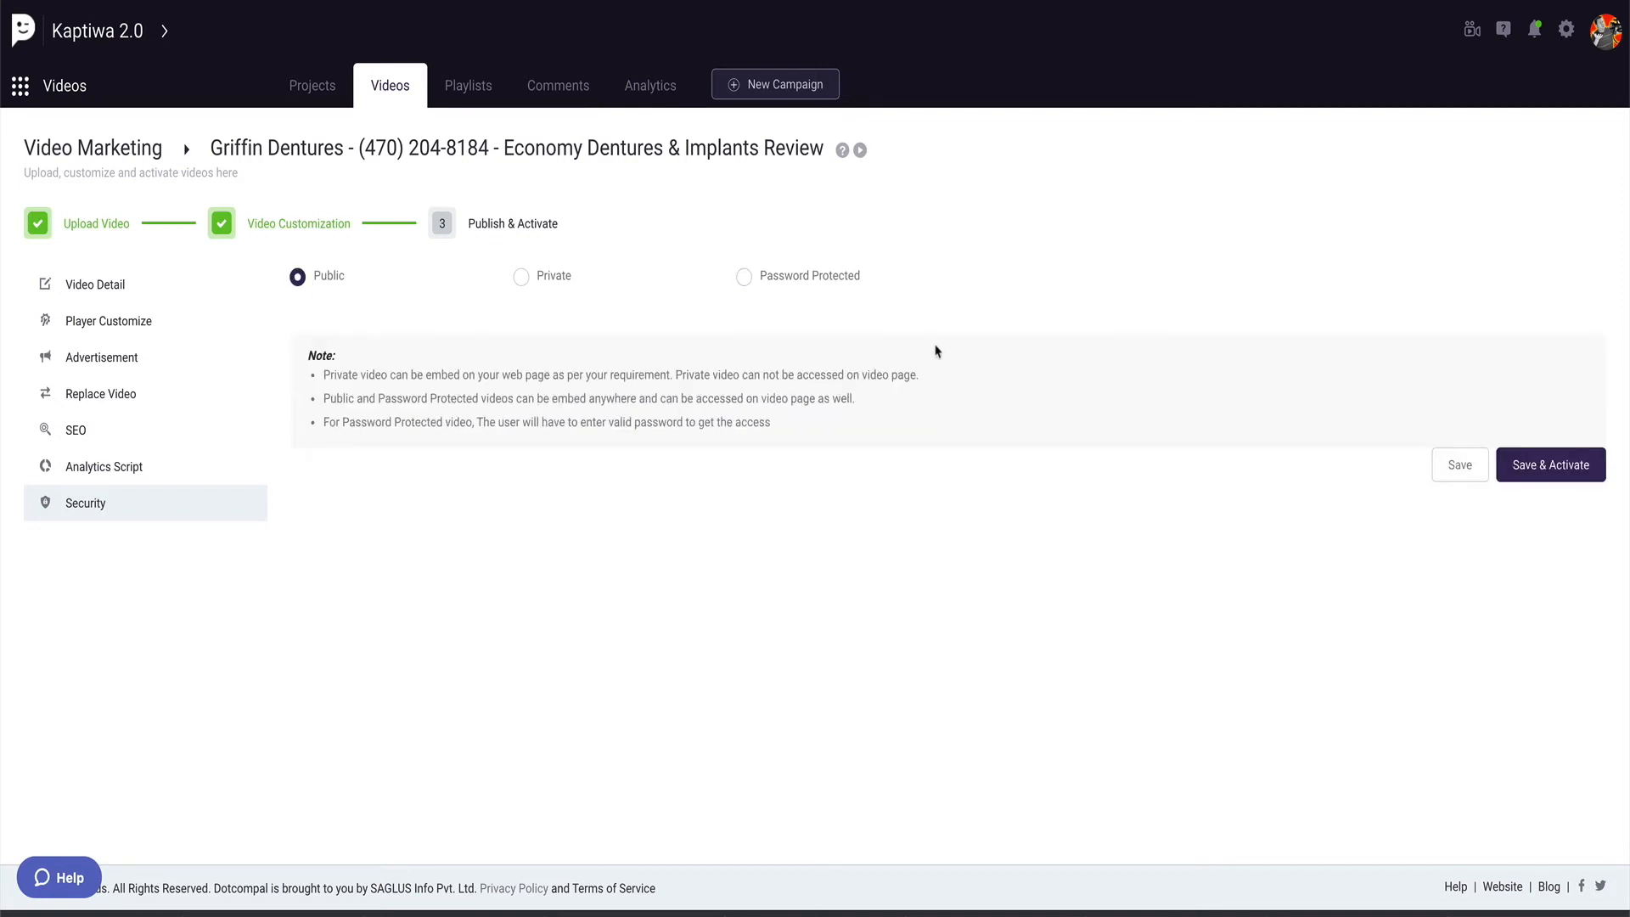
click(1570, 465)
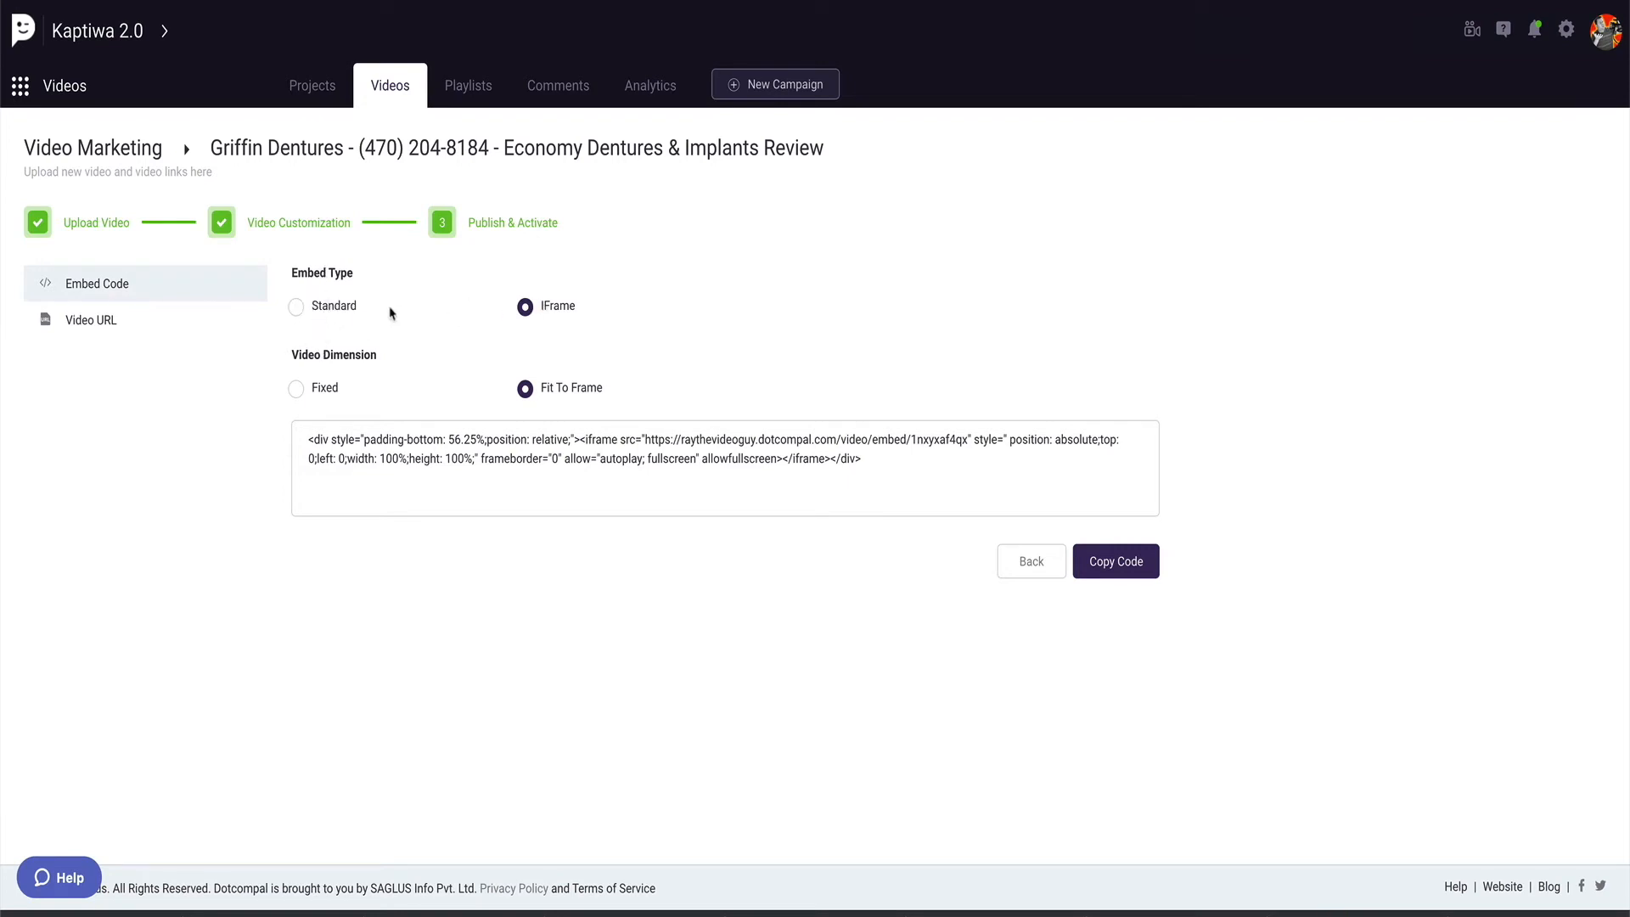
Step: Compare the Standard and IFrame embed types and the Fixed and Fit To Frame dimensions in the embed code
click(295, 308)
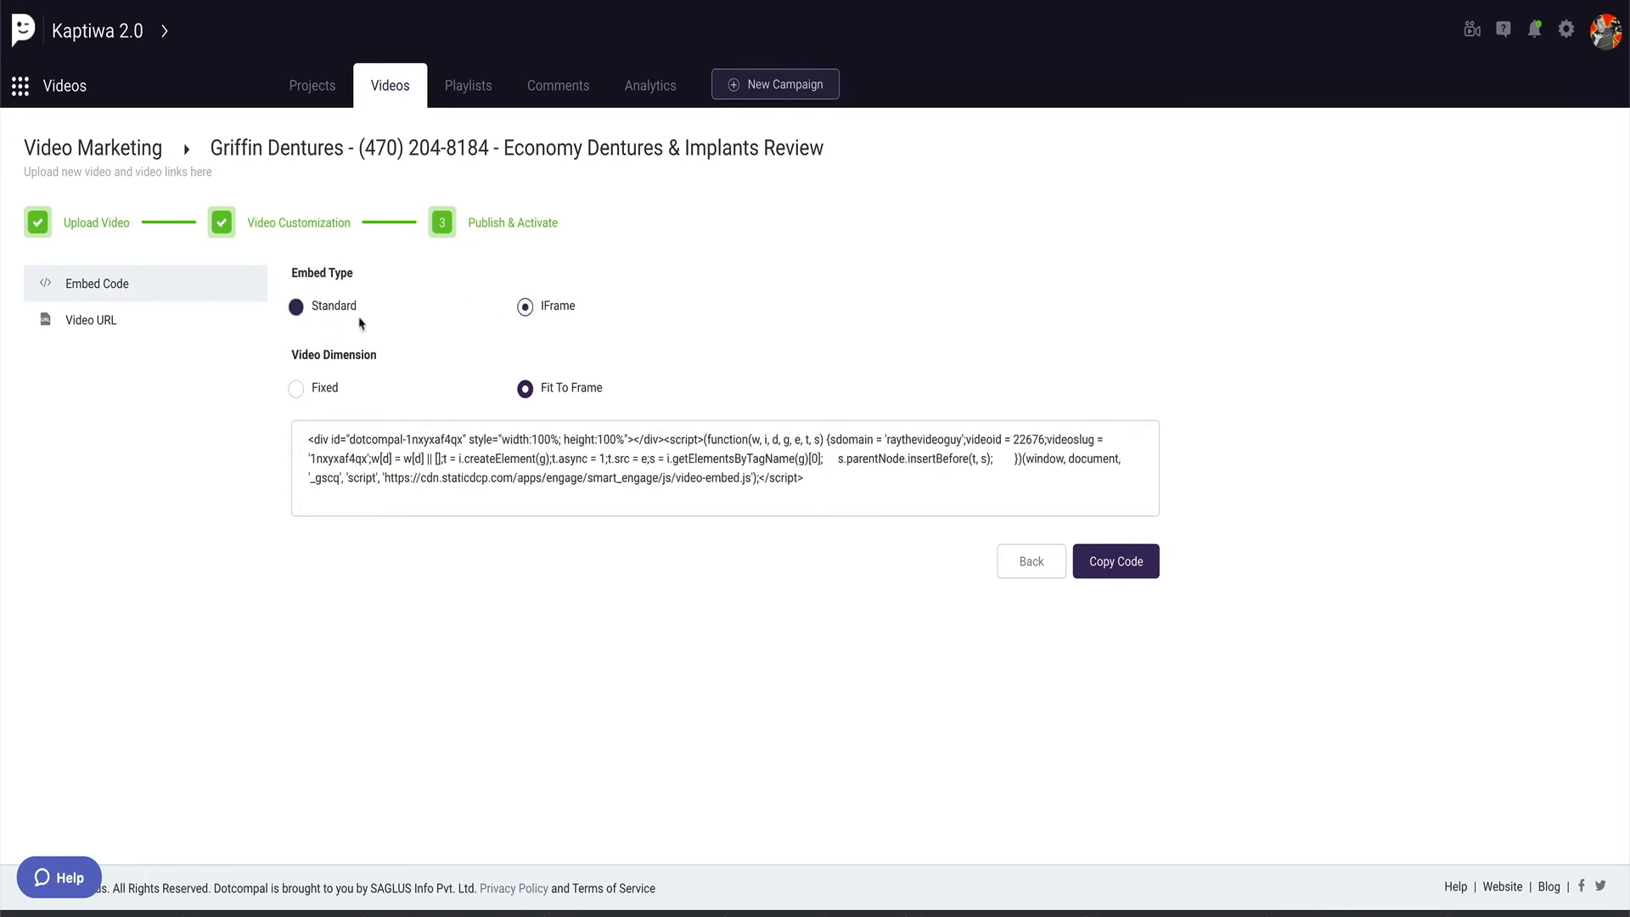
click(526, 309)
click(296, 389)
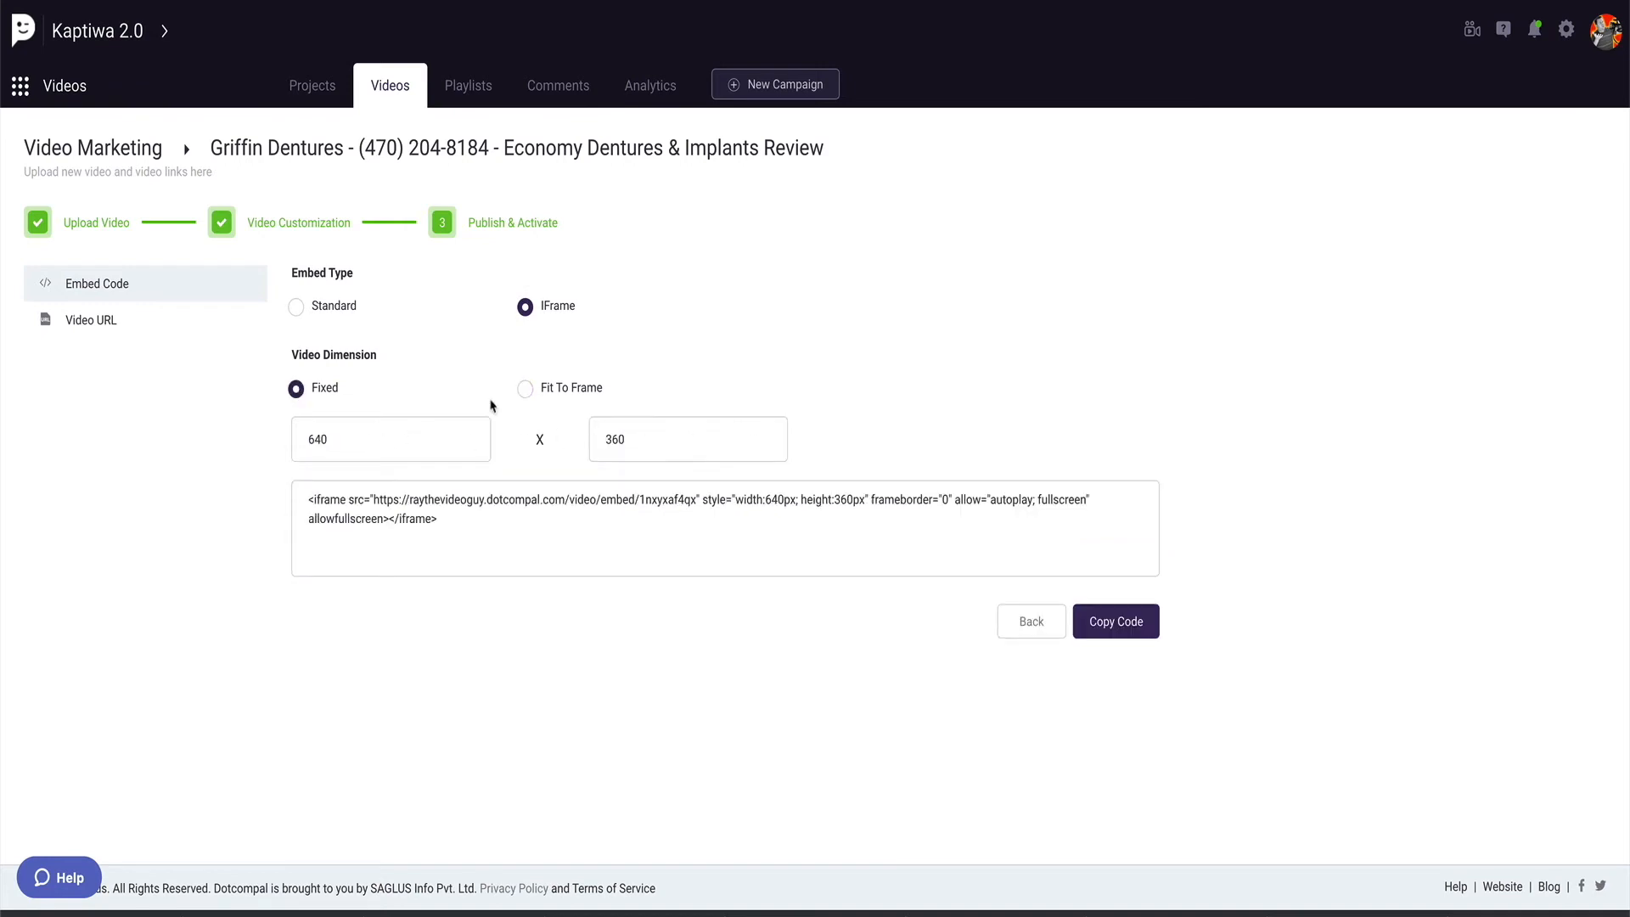
click(526, 392)
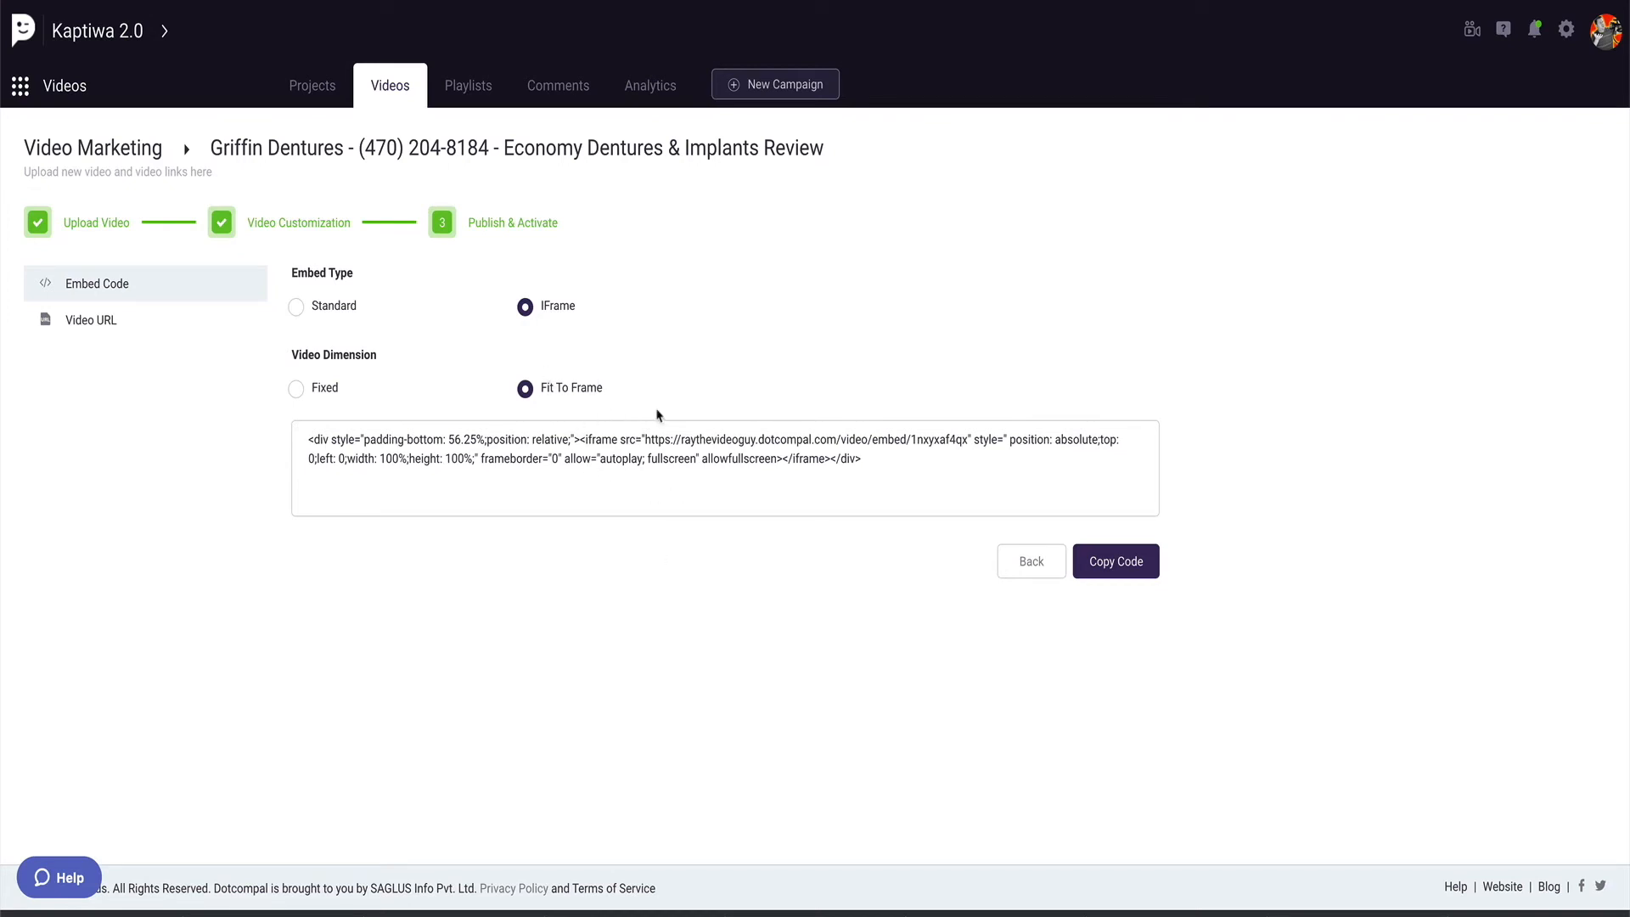
Step: Copy the video's public link and open it in a new browser tab to review the video page and comment section
click(137, 320)
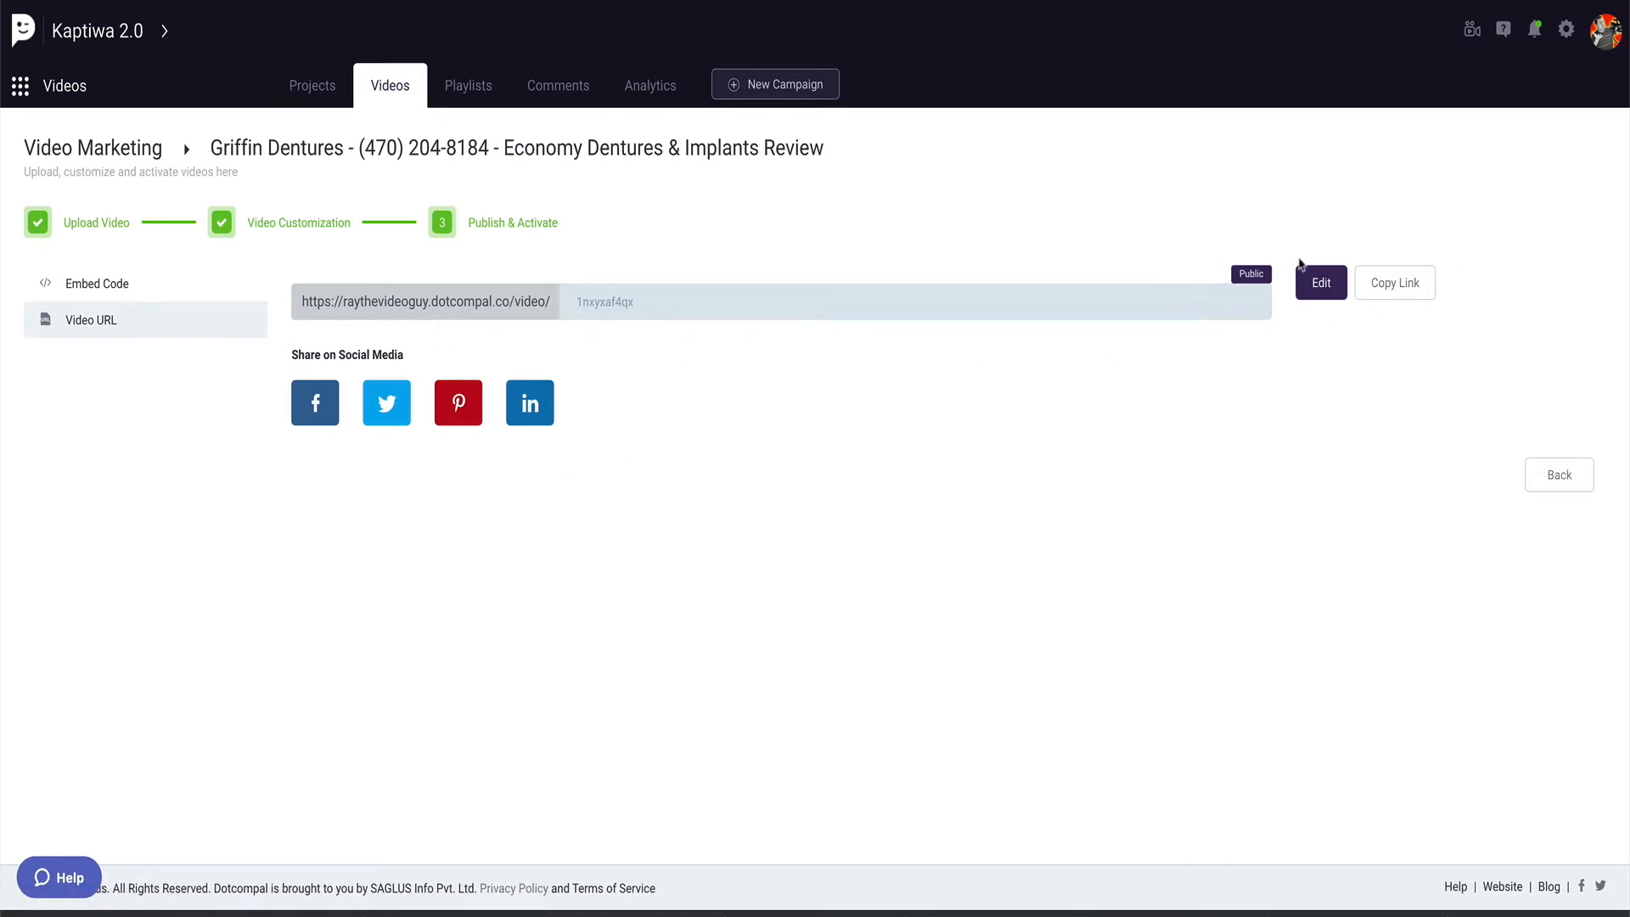
click(1385, 288)
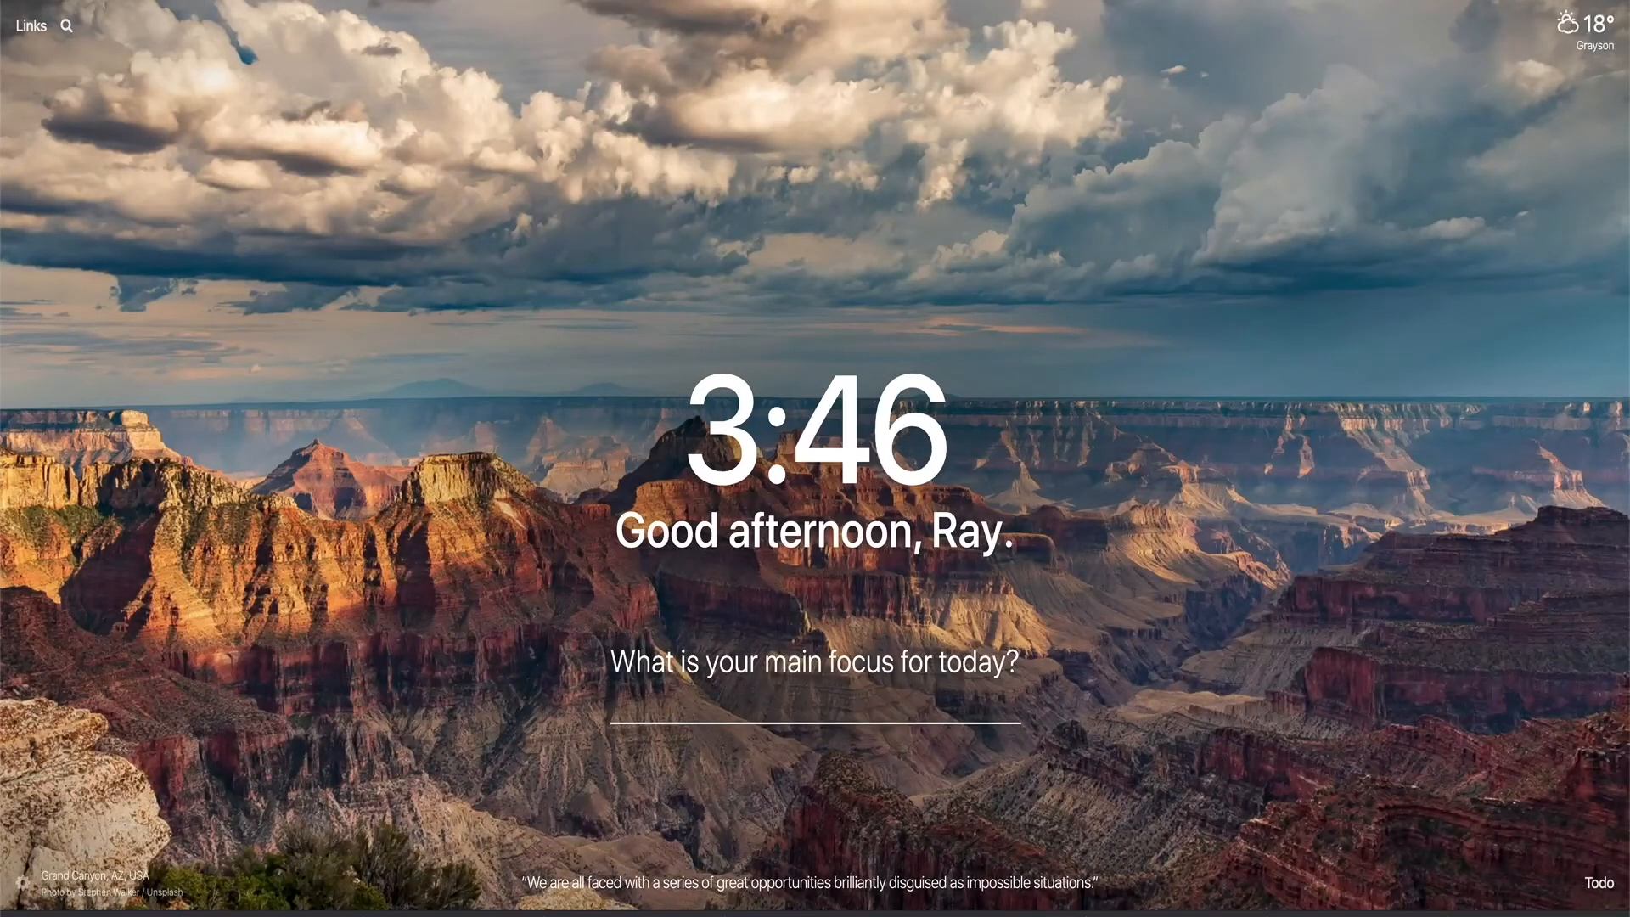
text(https://raythevideoguy.dotcompal.co/video/1nxyxaf4qx)
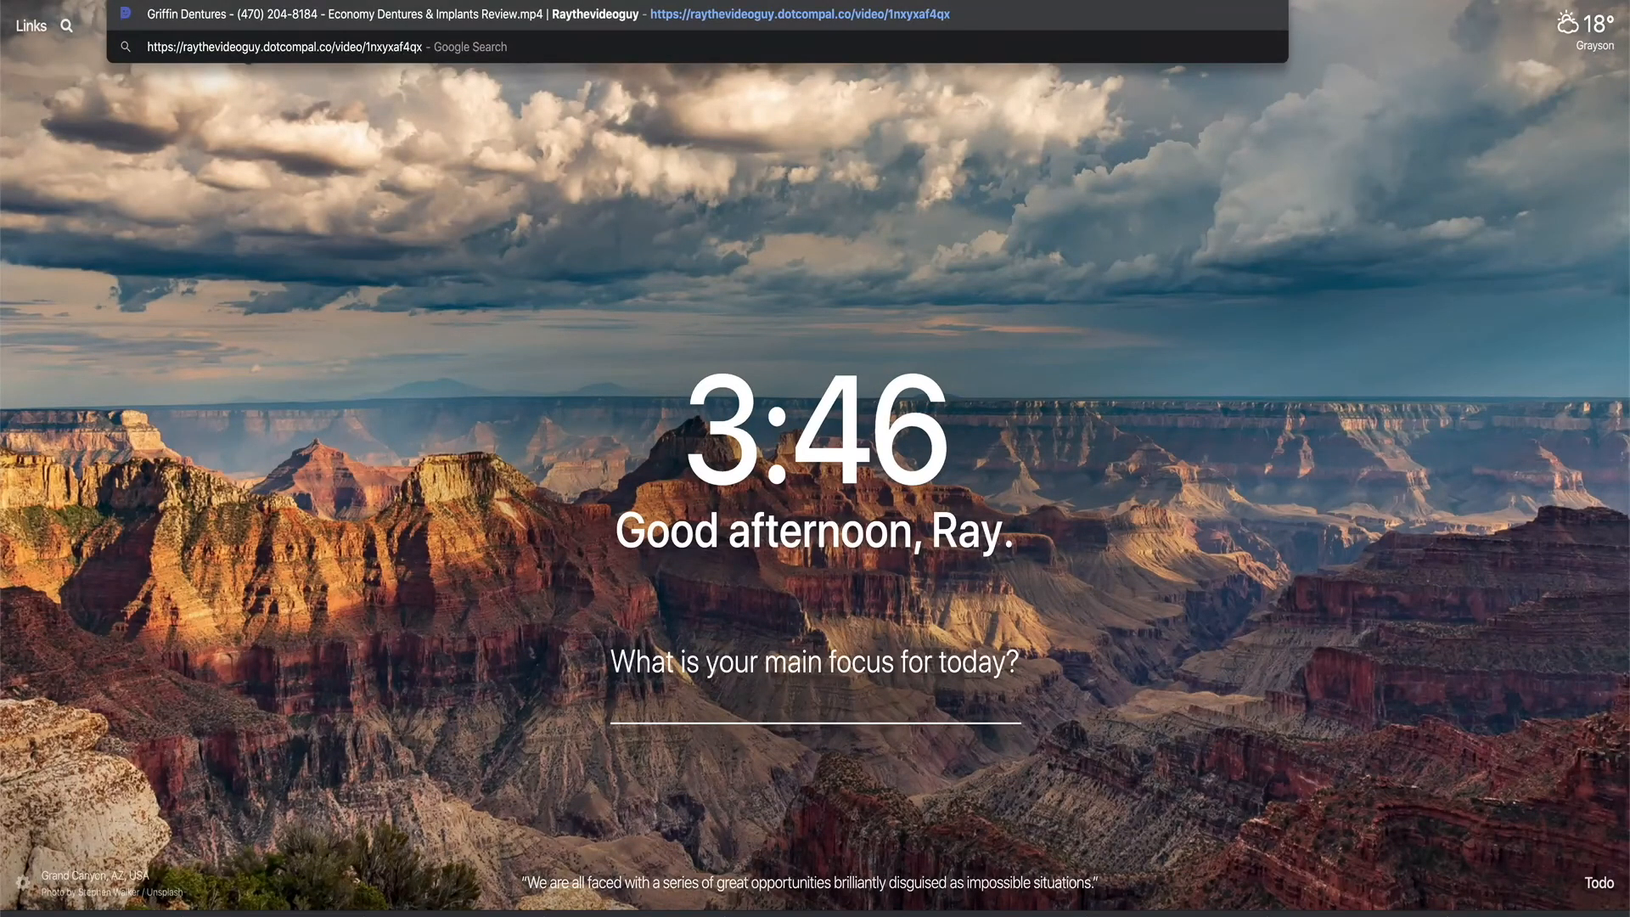
key(Return)
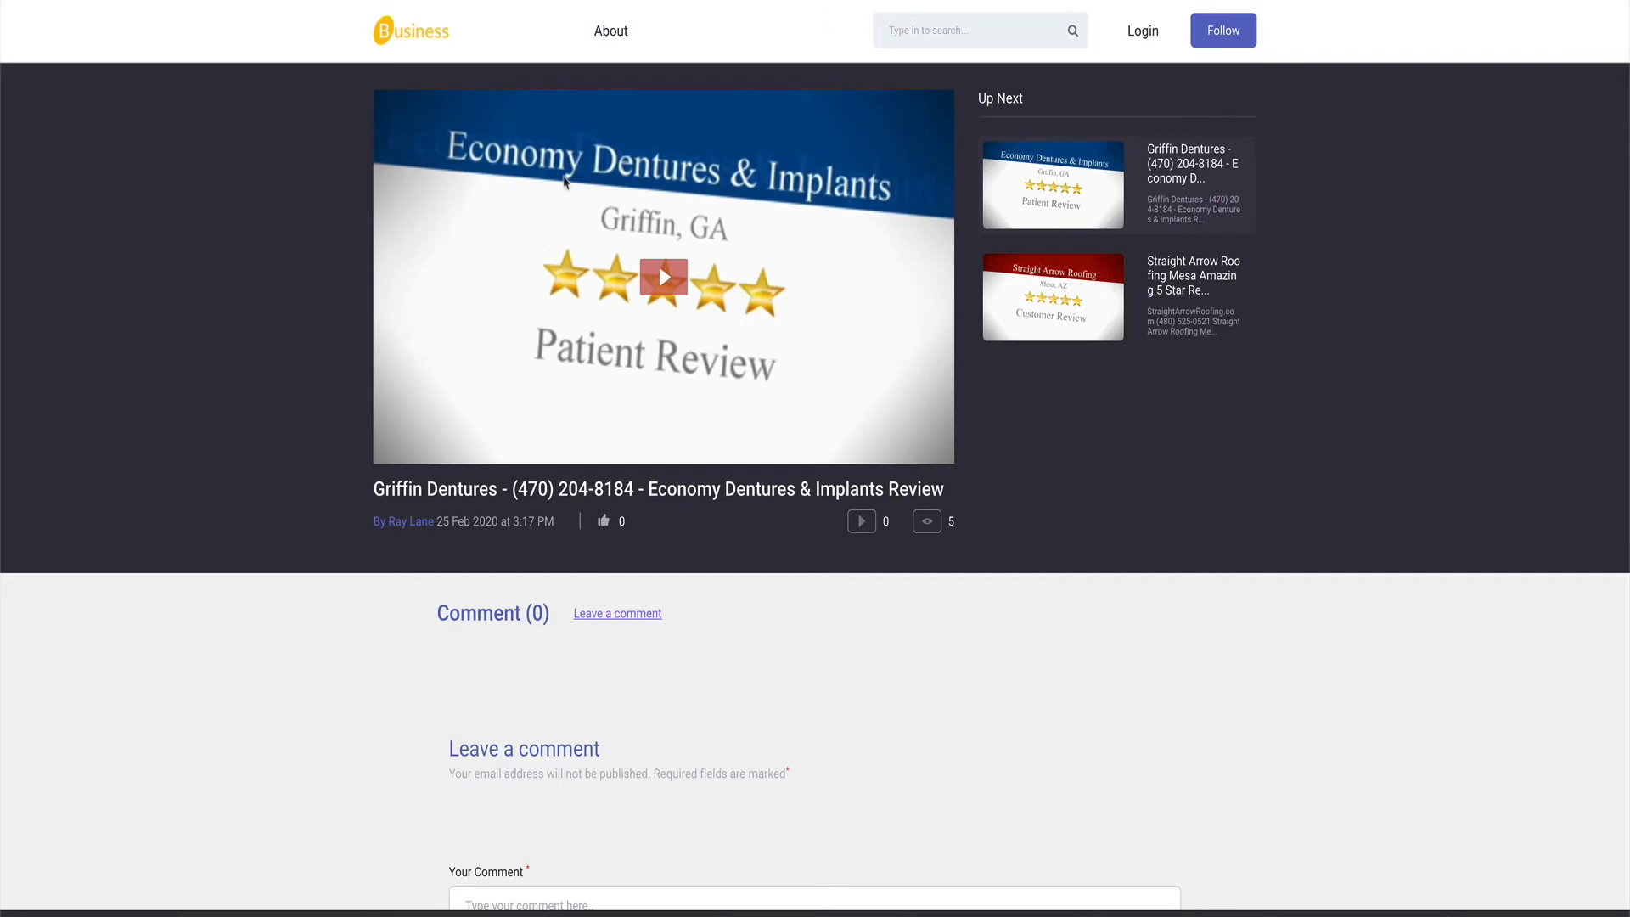
scroll(538, 619, down, 3)
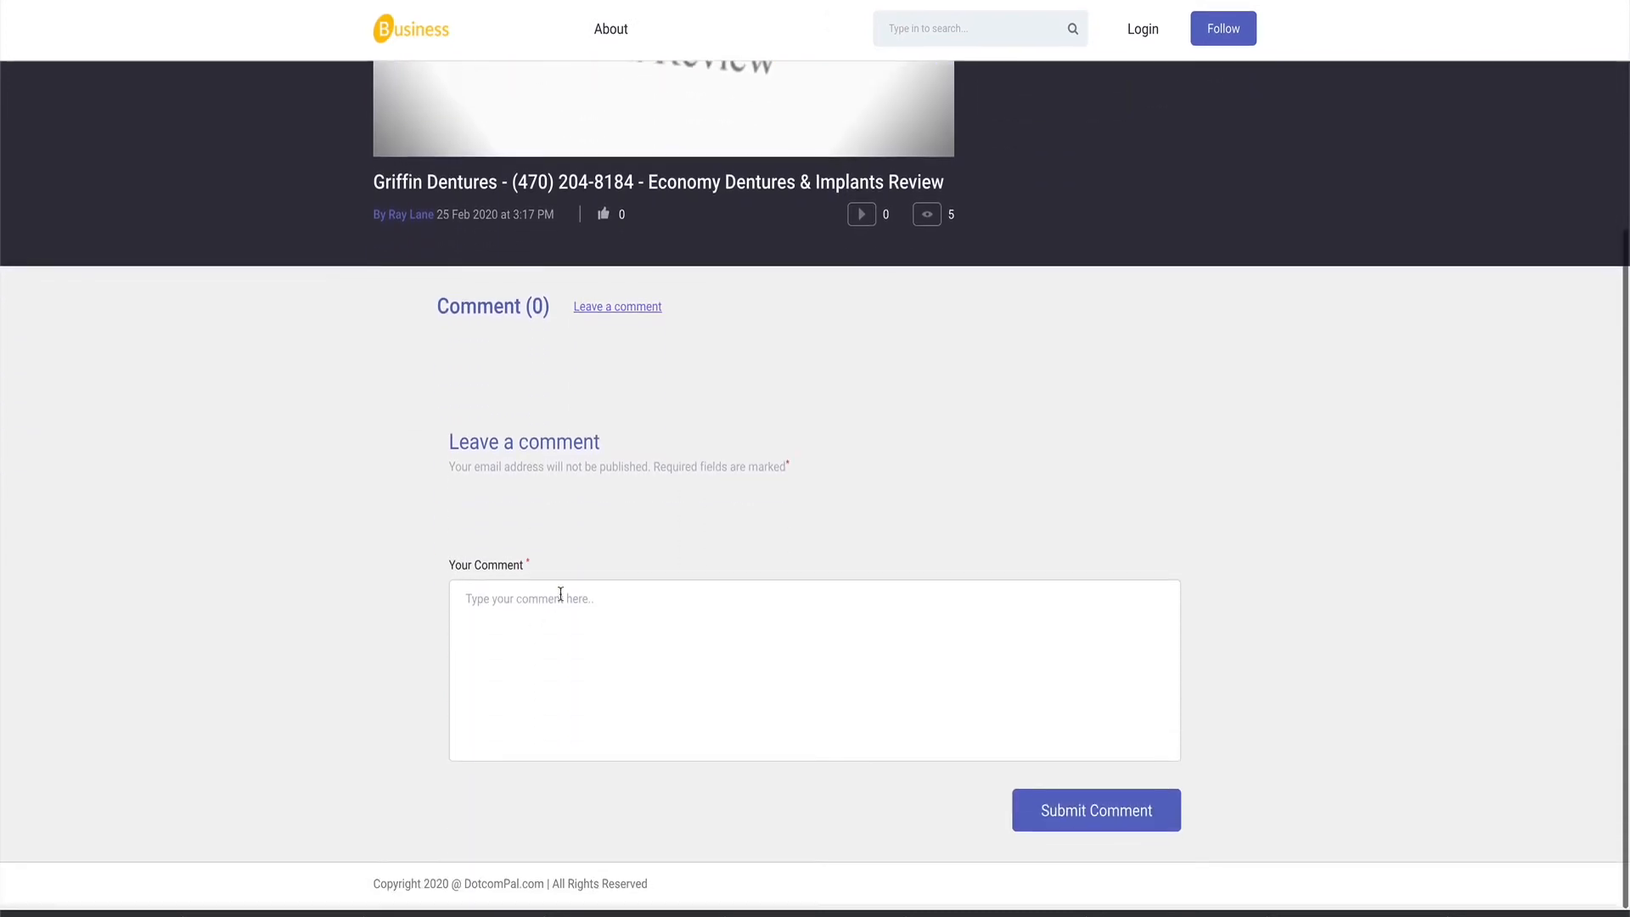
scroll(617, 311, up, 1)
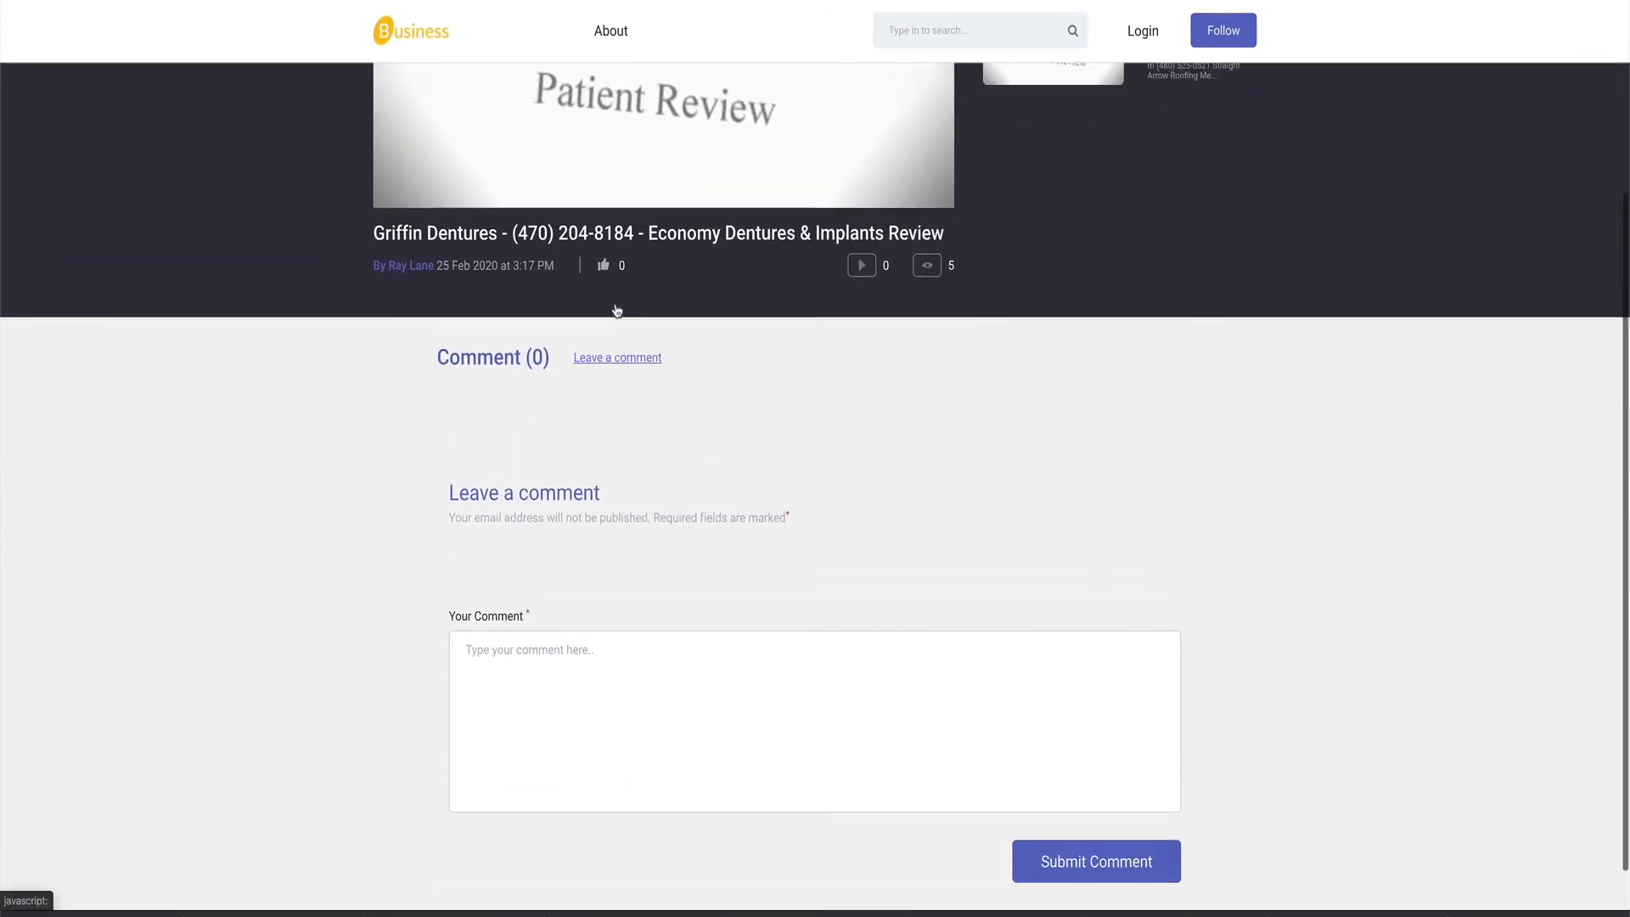
scroll(617, 311, up, 3)
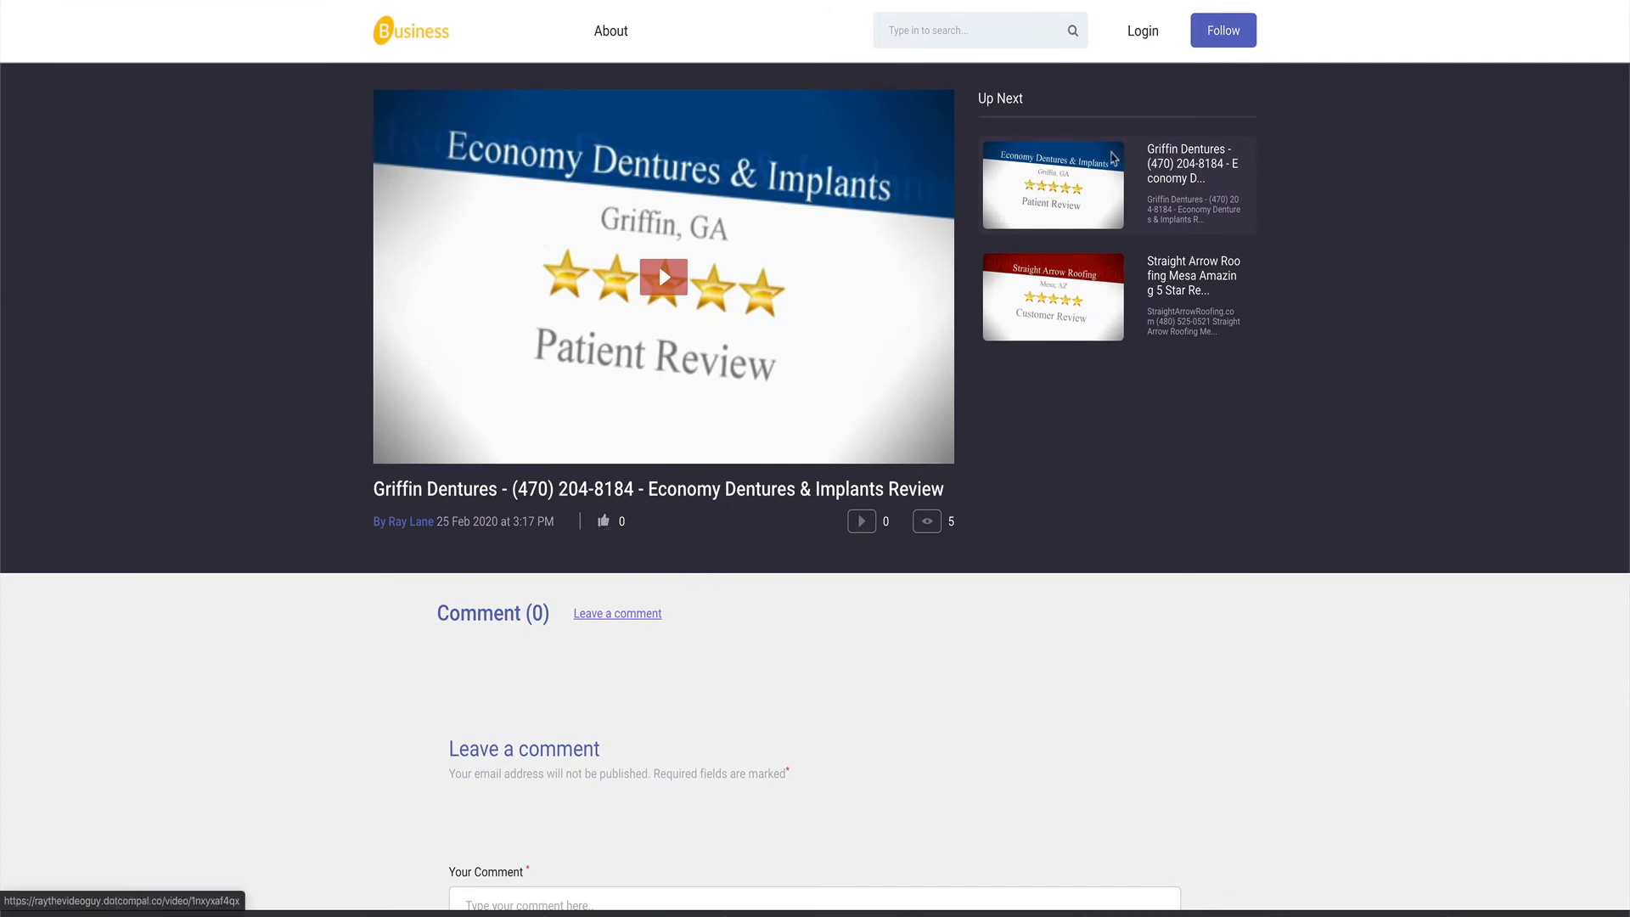
Step: Play the Straight Arrow Roofing video from Up Next, skip through its timeline, and pause it to view the player settings
click(1172, 282)
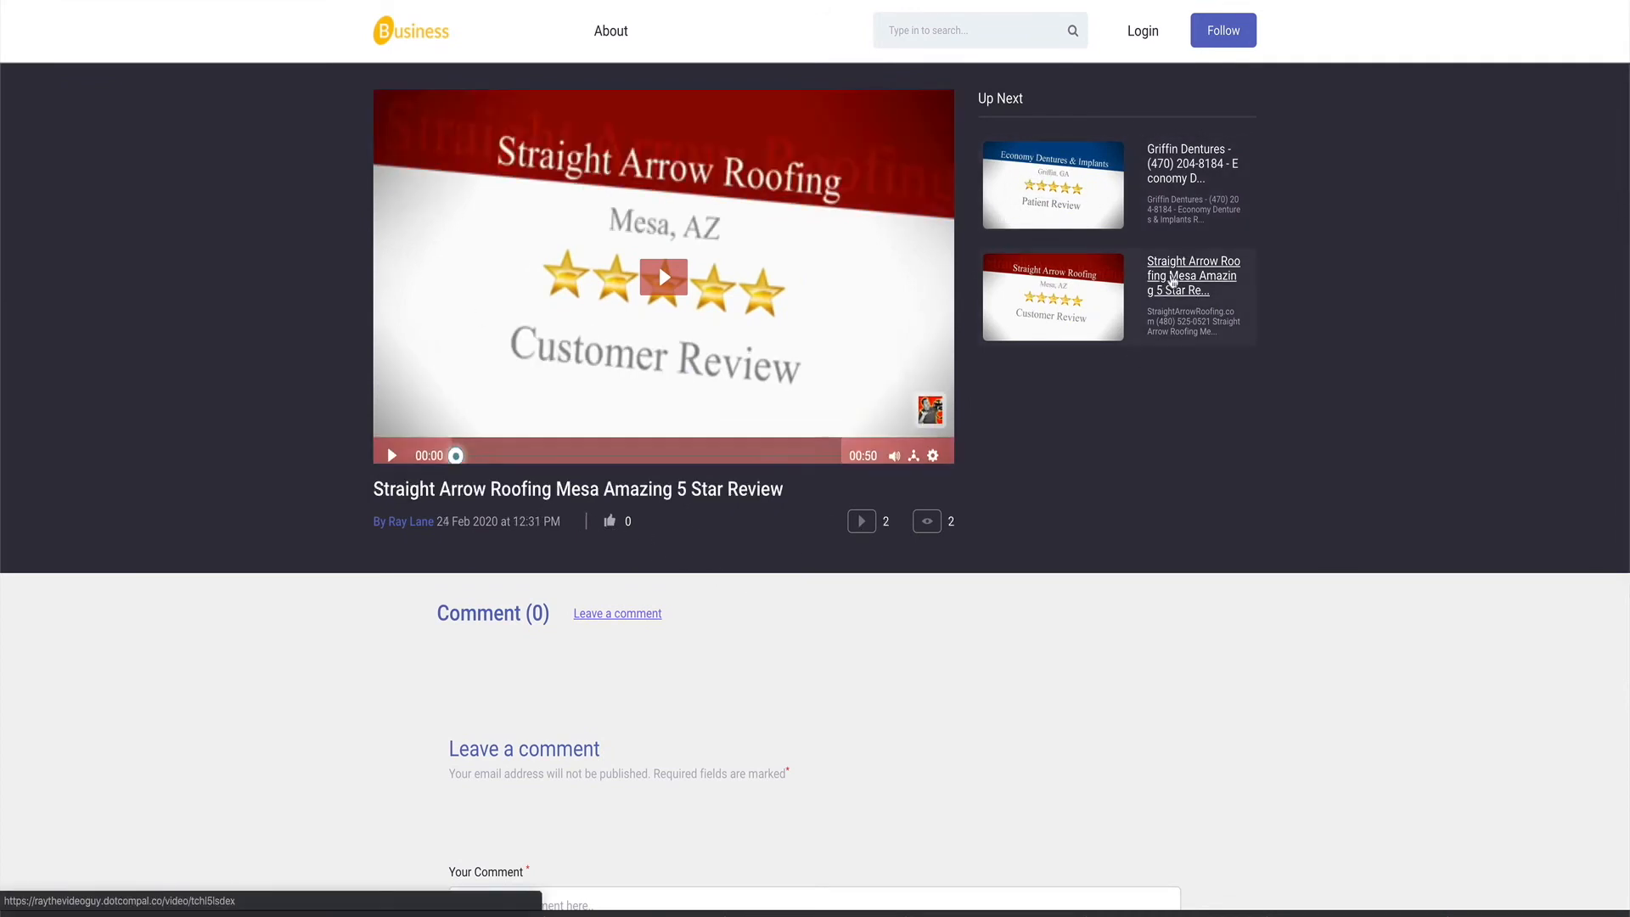
click(659, 330)
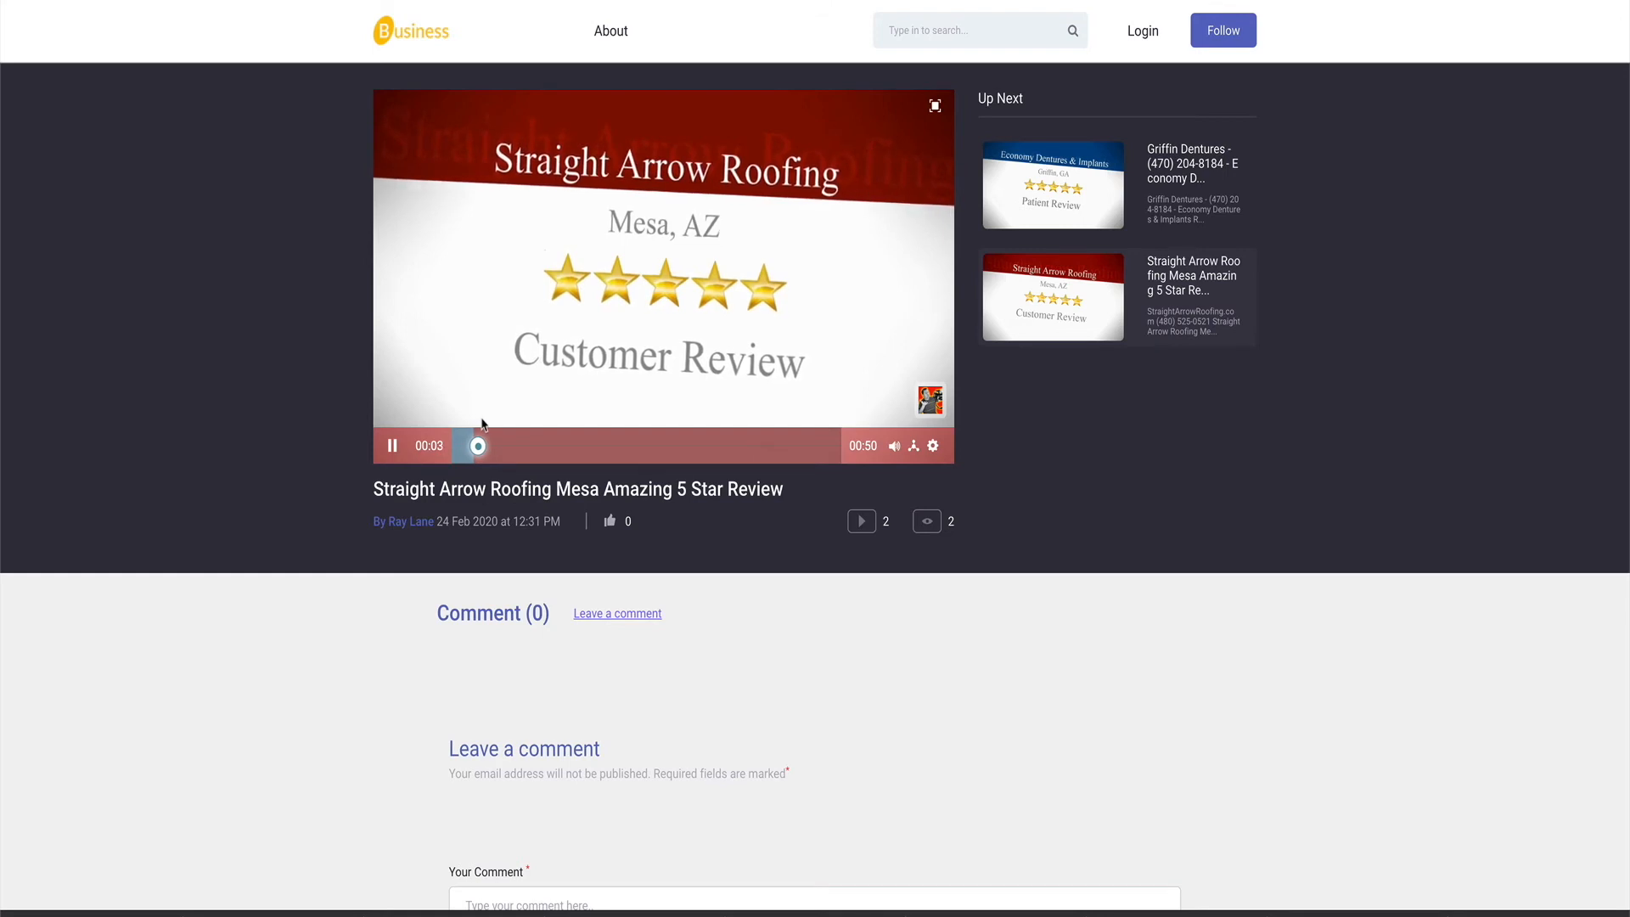
click(666, 457)
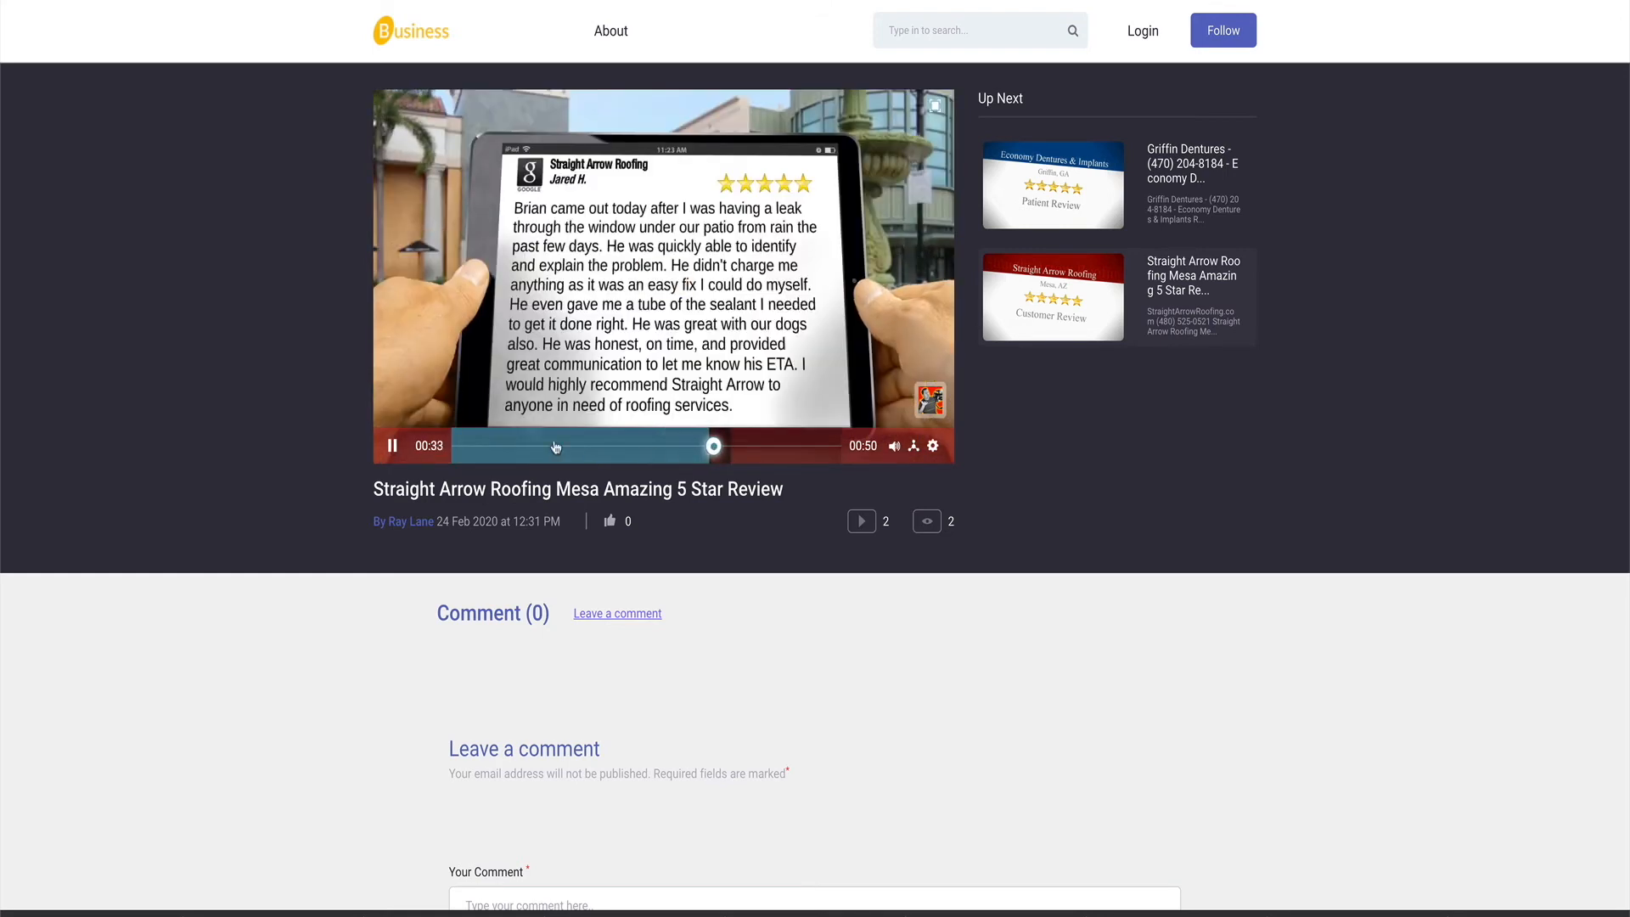
click(559, 446)
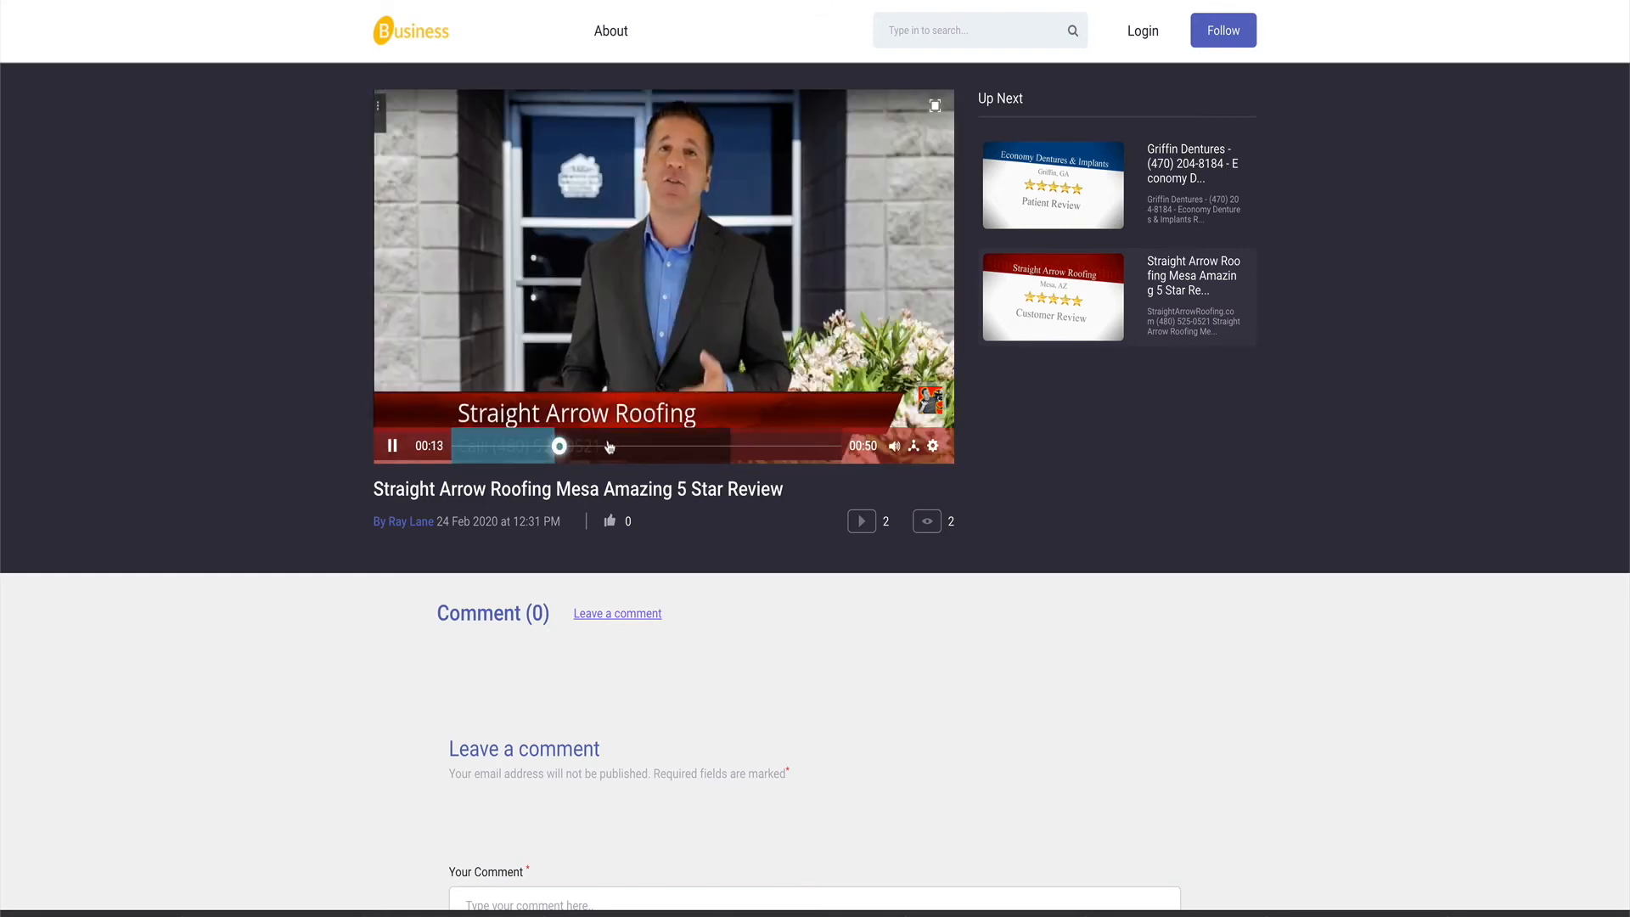
click(768, 446)
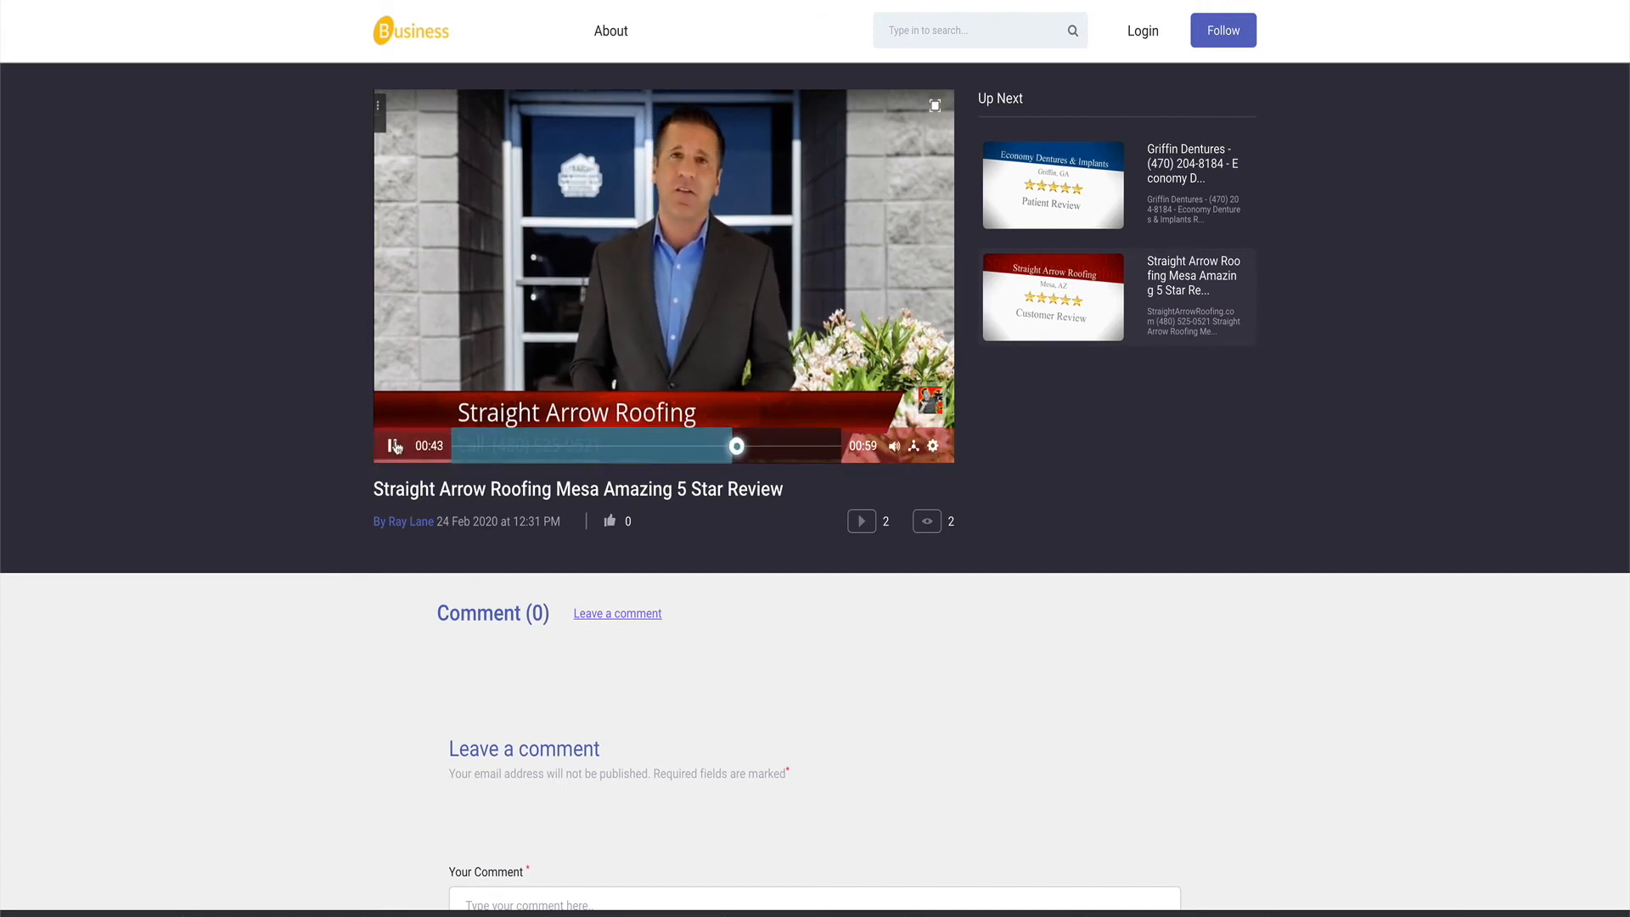
click(393, 445)
click(933, 447)
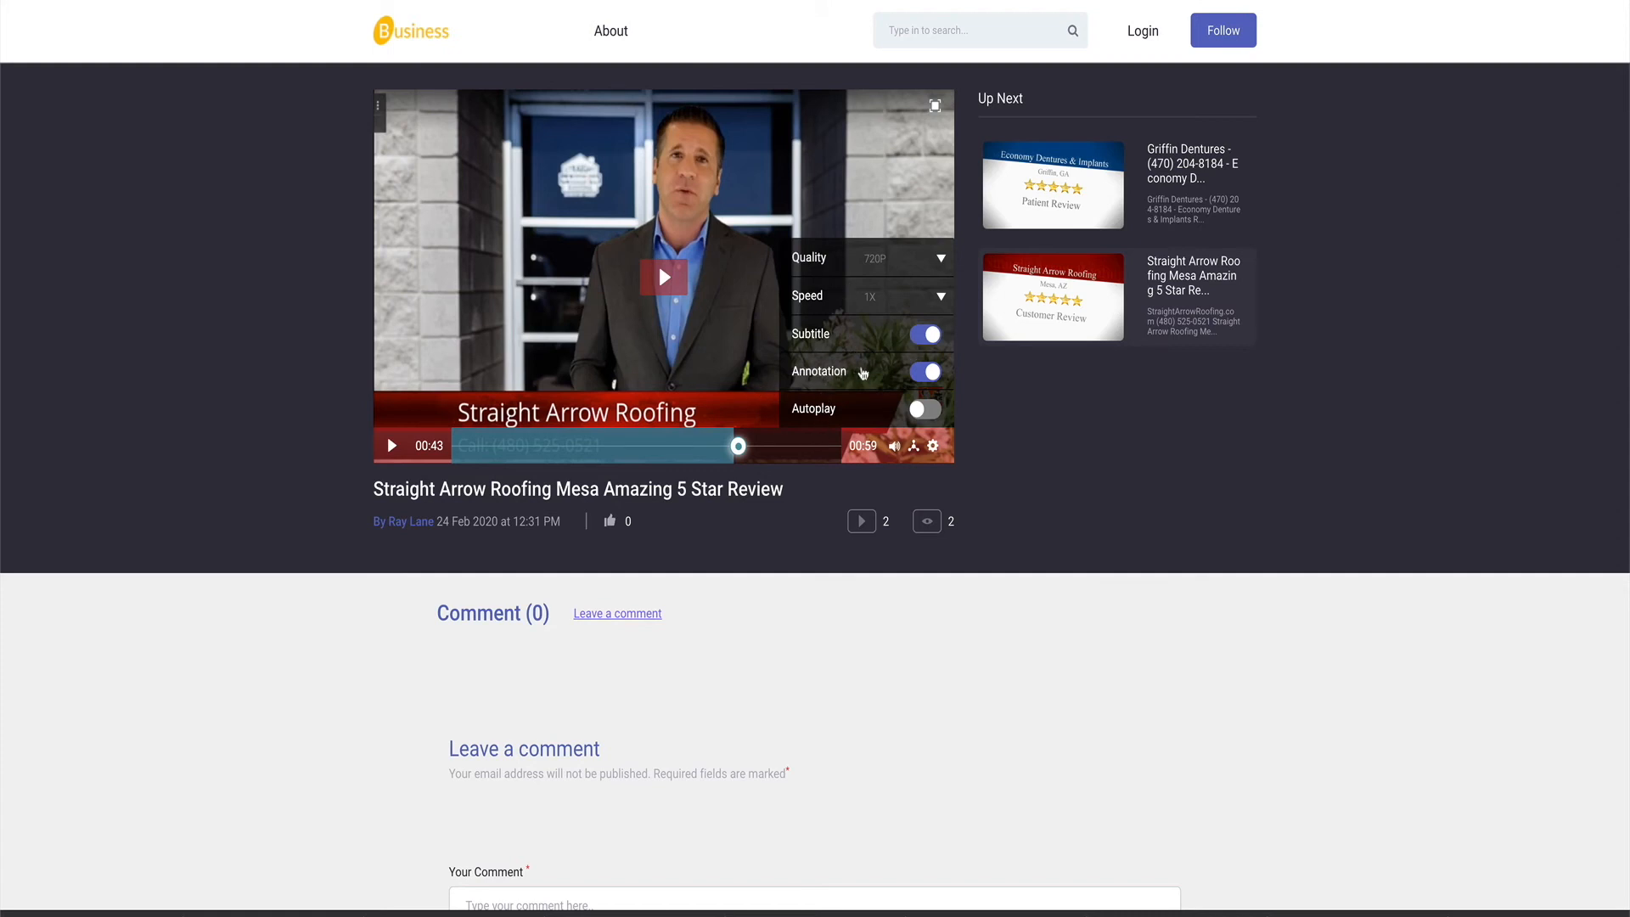
Step: Review the player's sharing options, open the Twitter share window for the Straight Arrow Roofing video, and close it
mouse_move(905, 431)
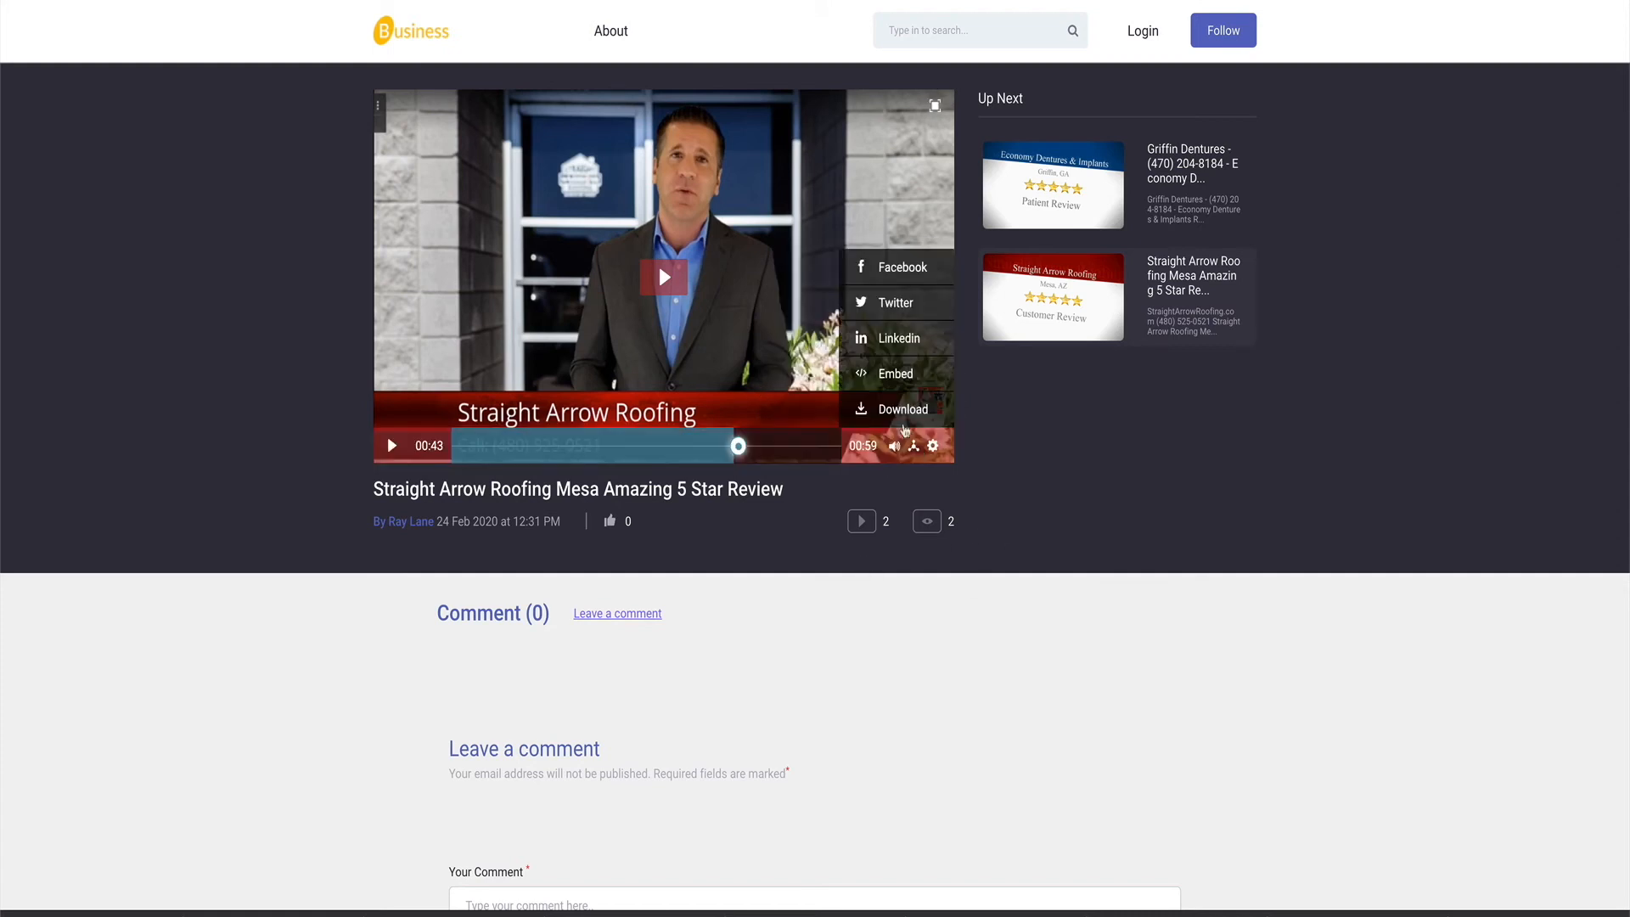
click(895, 305)
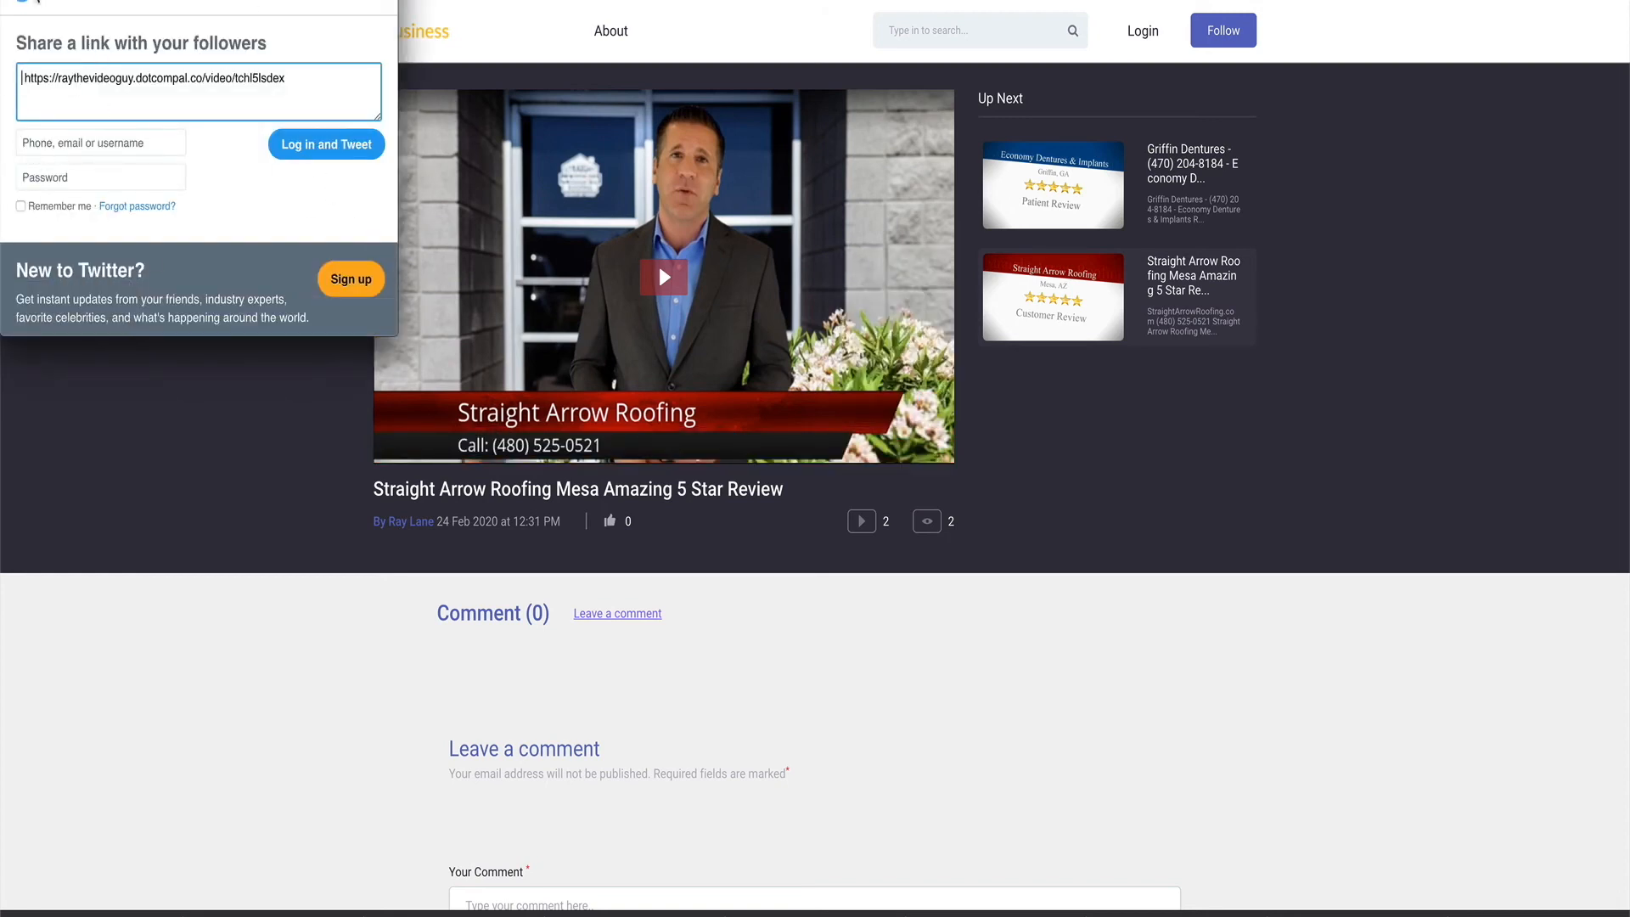
click(12, 1)
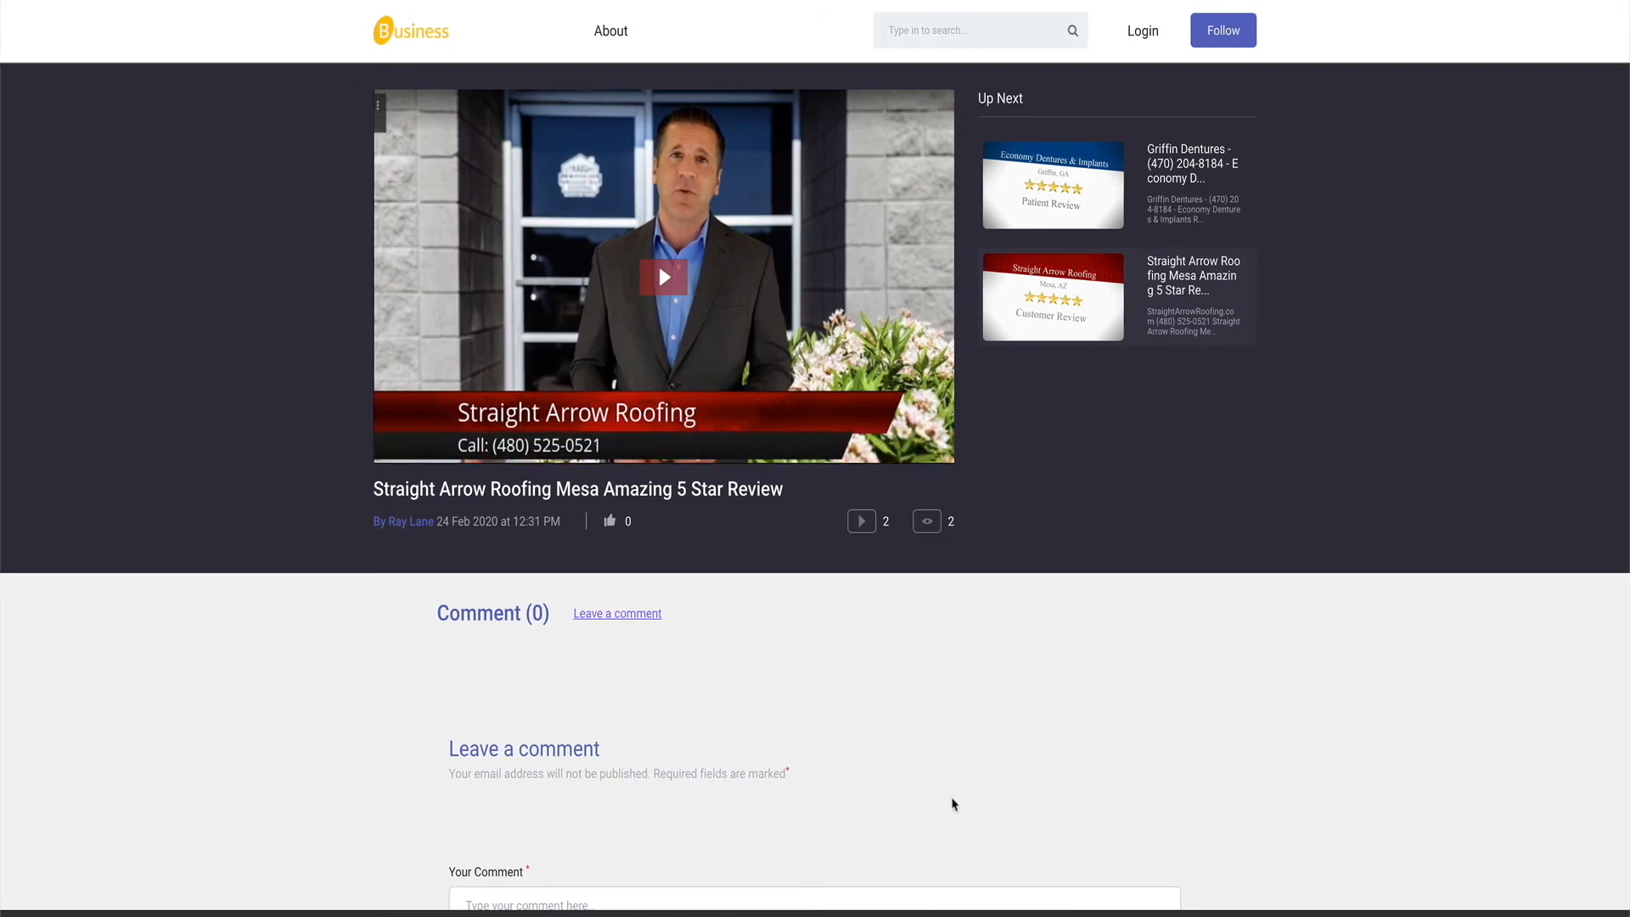
Step: Return to Kaptiwa and copy the full embed code of the Griffin Dentures review video
mouse_move(1007, 912)
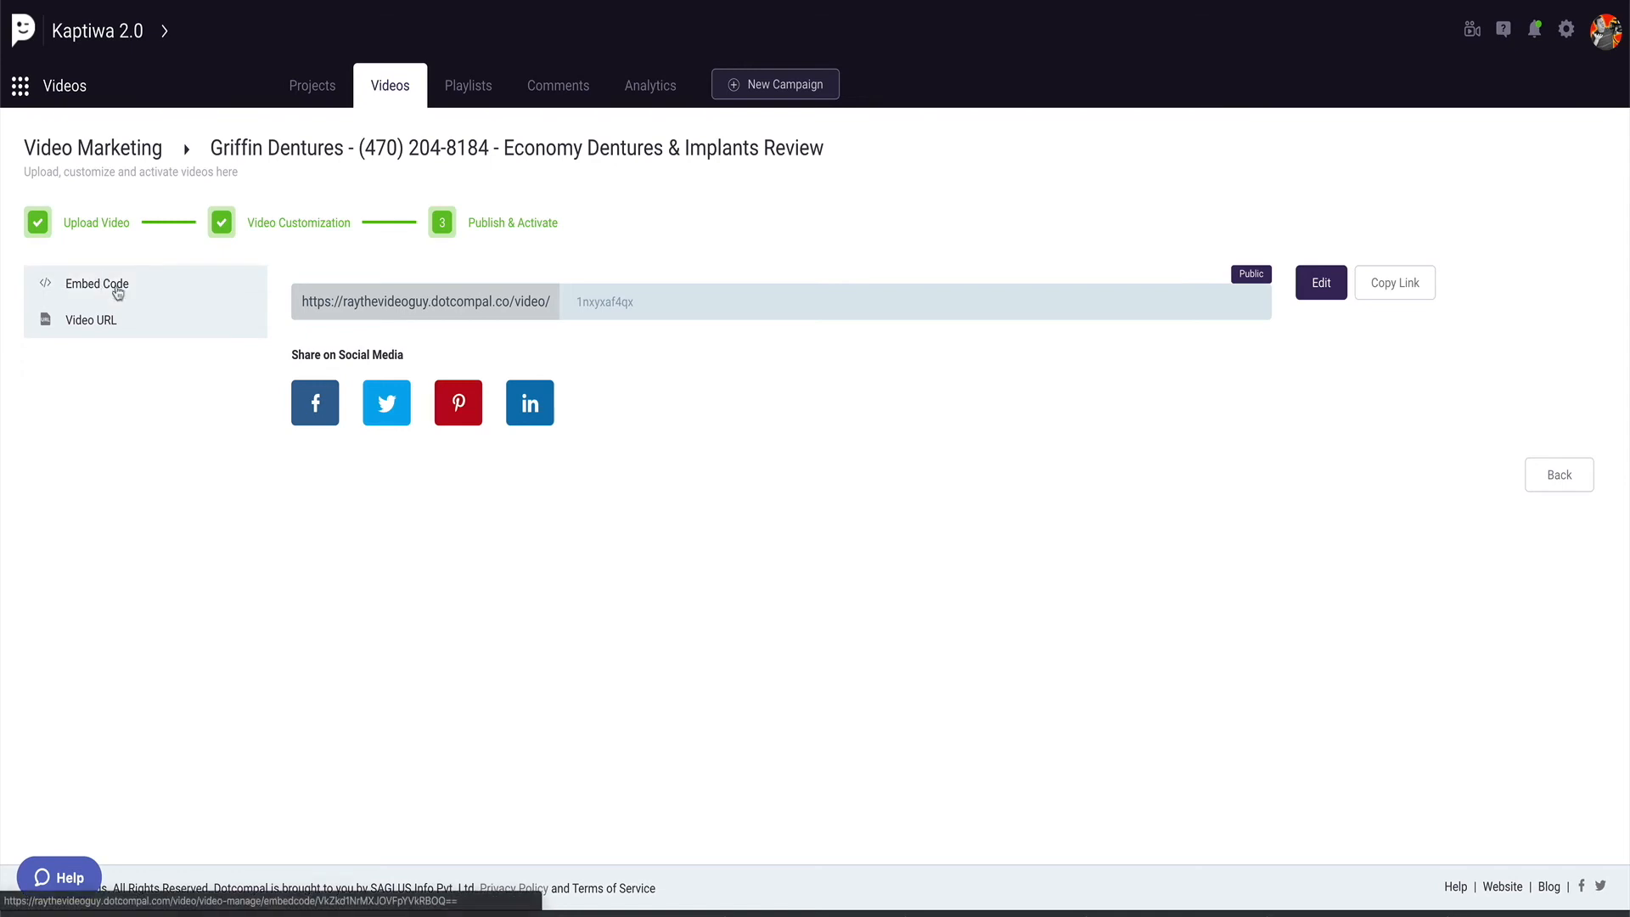
click(117, 286)
click(862, 461)
drag(862, 461, 526, 366)
key(ctrl+c)
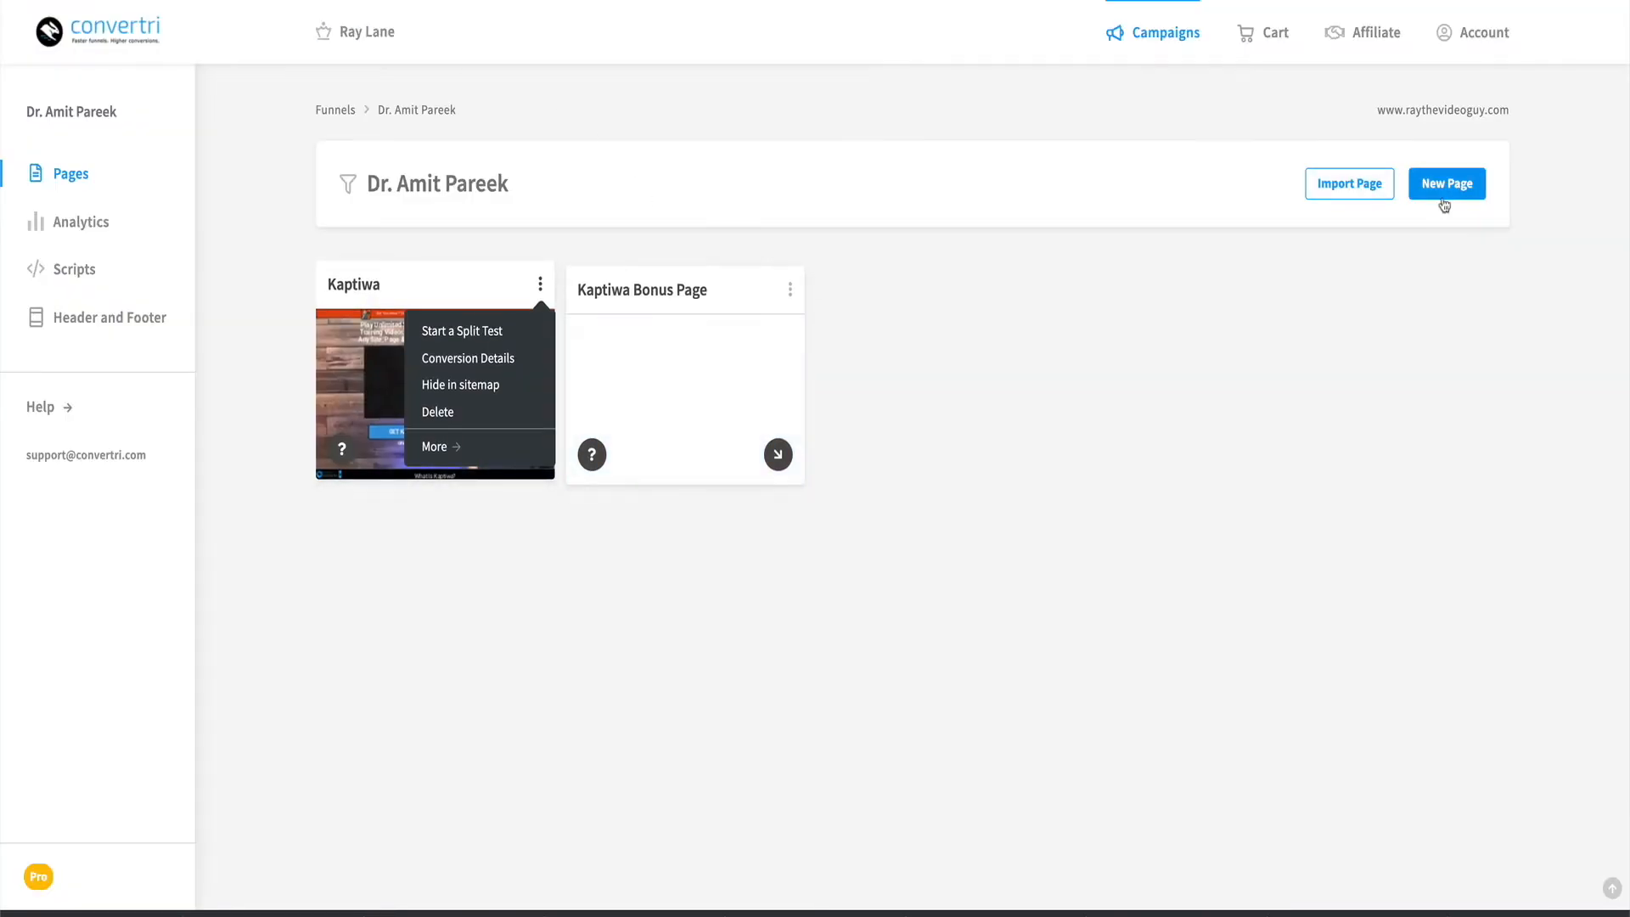
Step: In Convertri, create a page from scratch named test and place its card in the empty area beside the Kaptiwa Bonus Page
click(1444, 199)
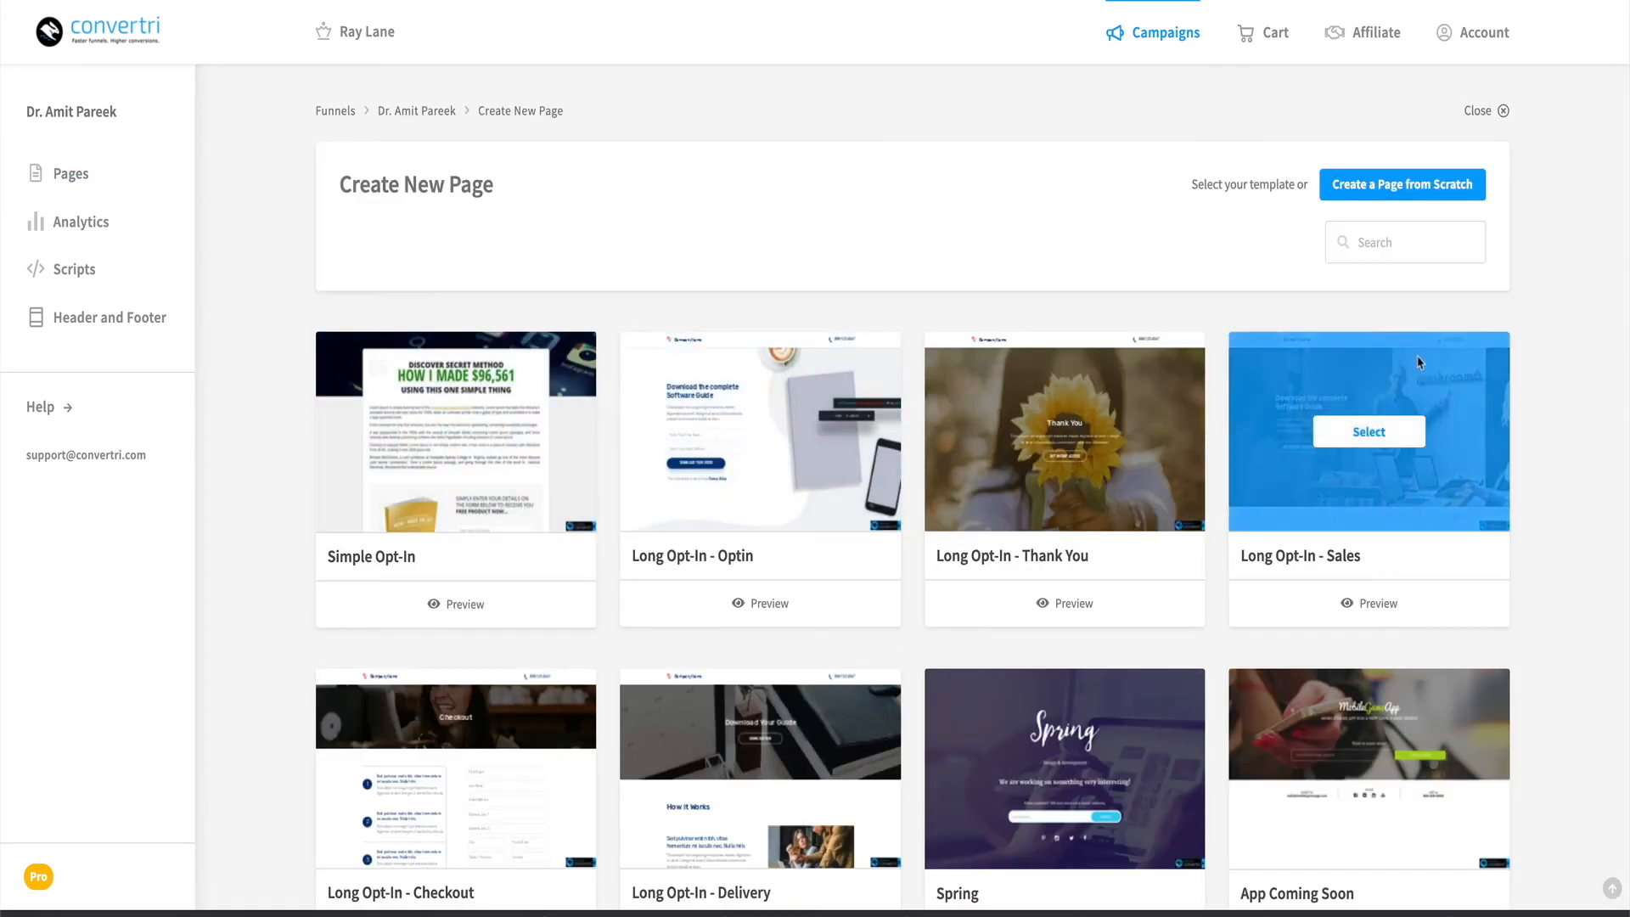
click(1436, 200)
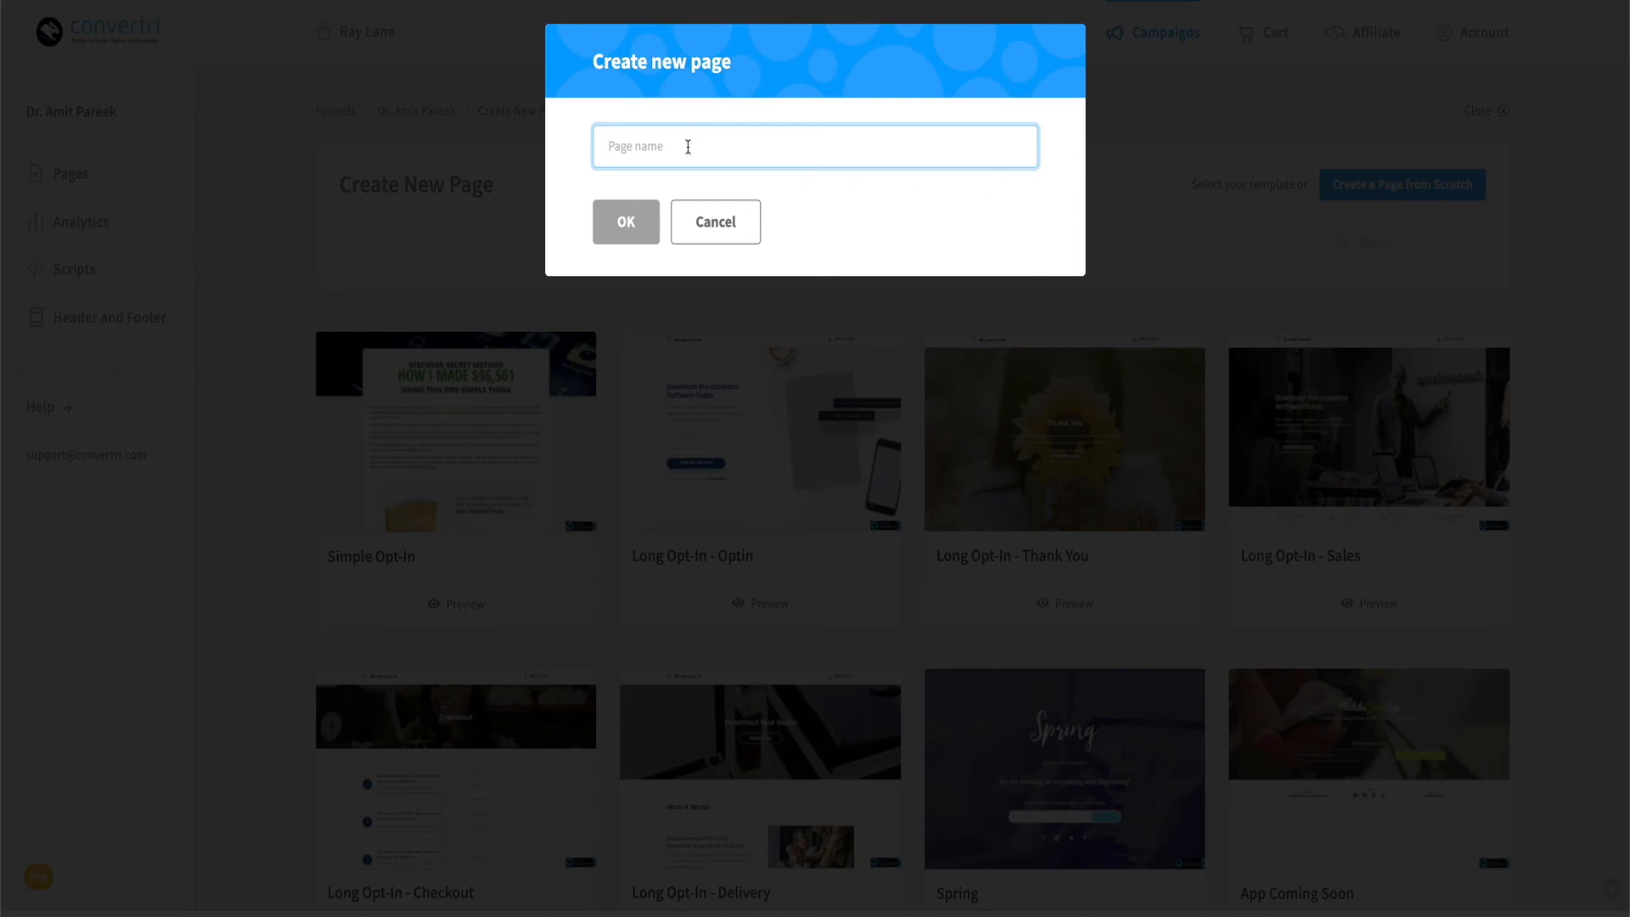
text(test)
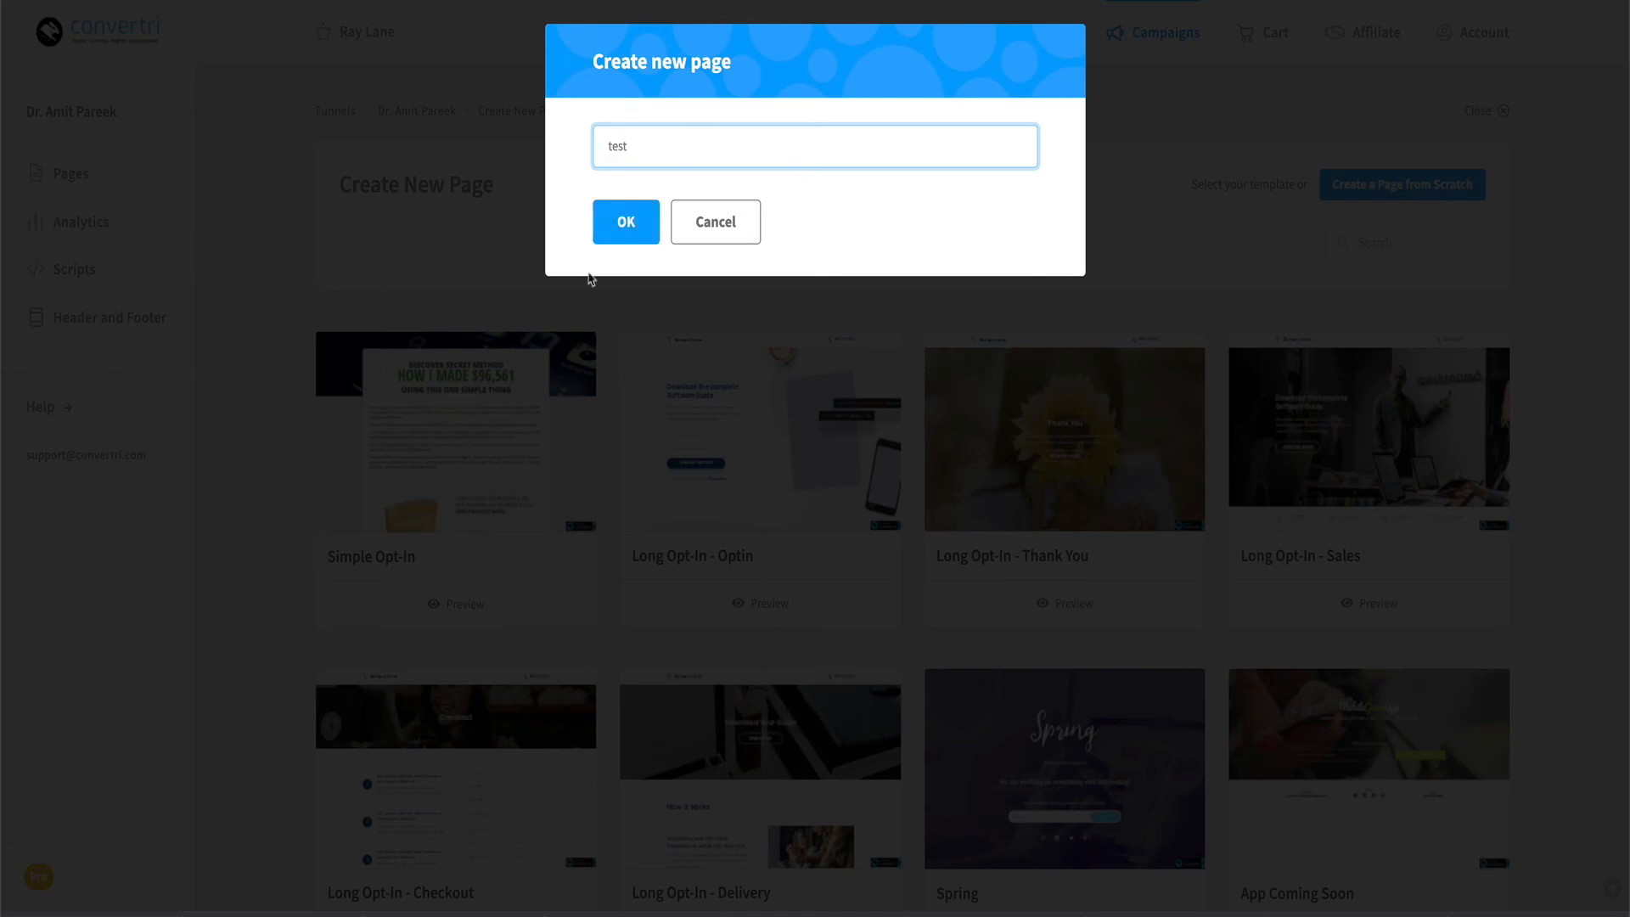
click(617, 221)
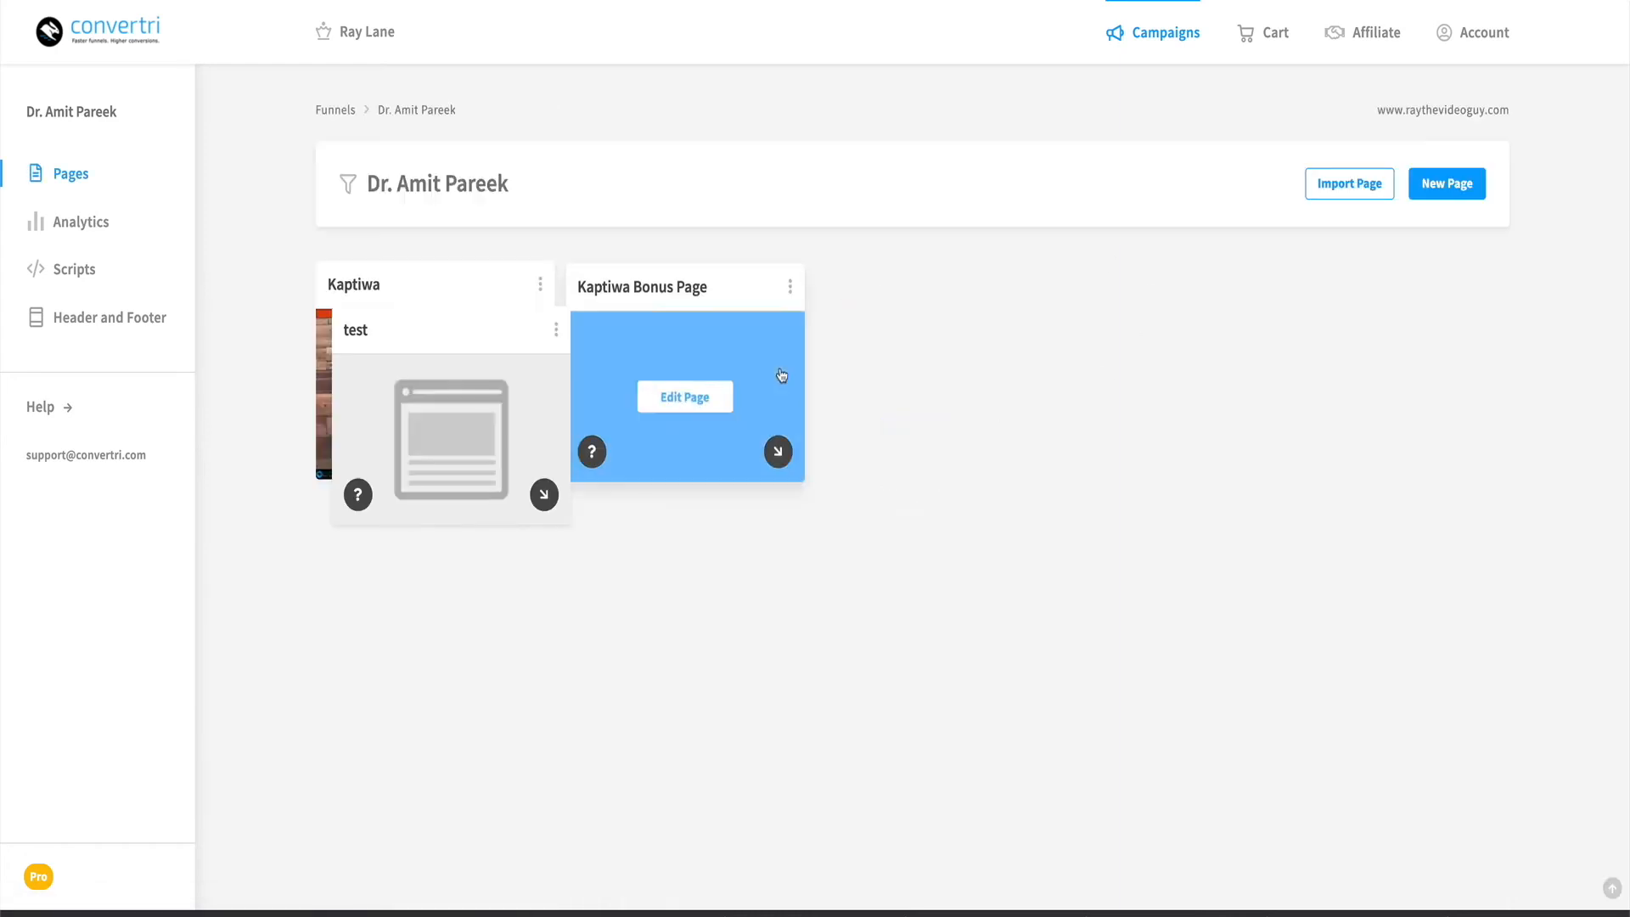
drag(510, 342, 1164, 371)
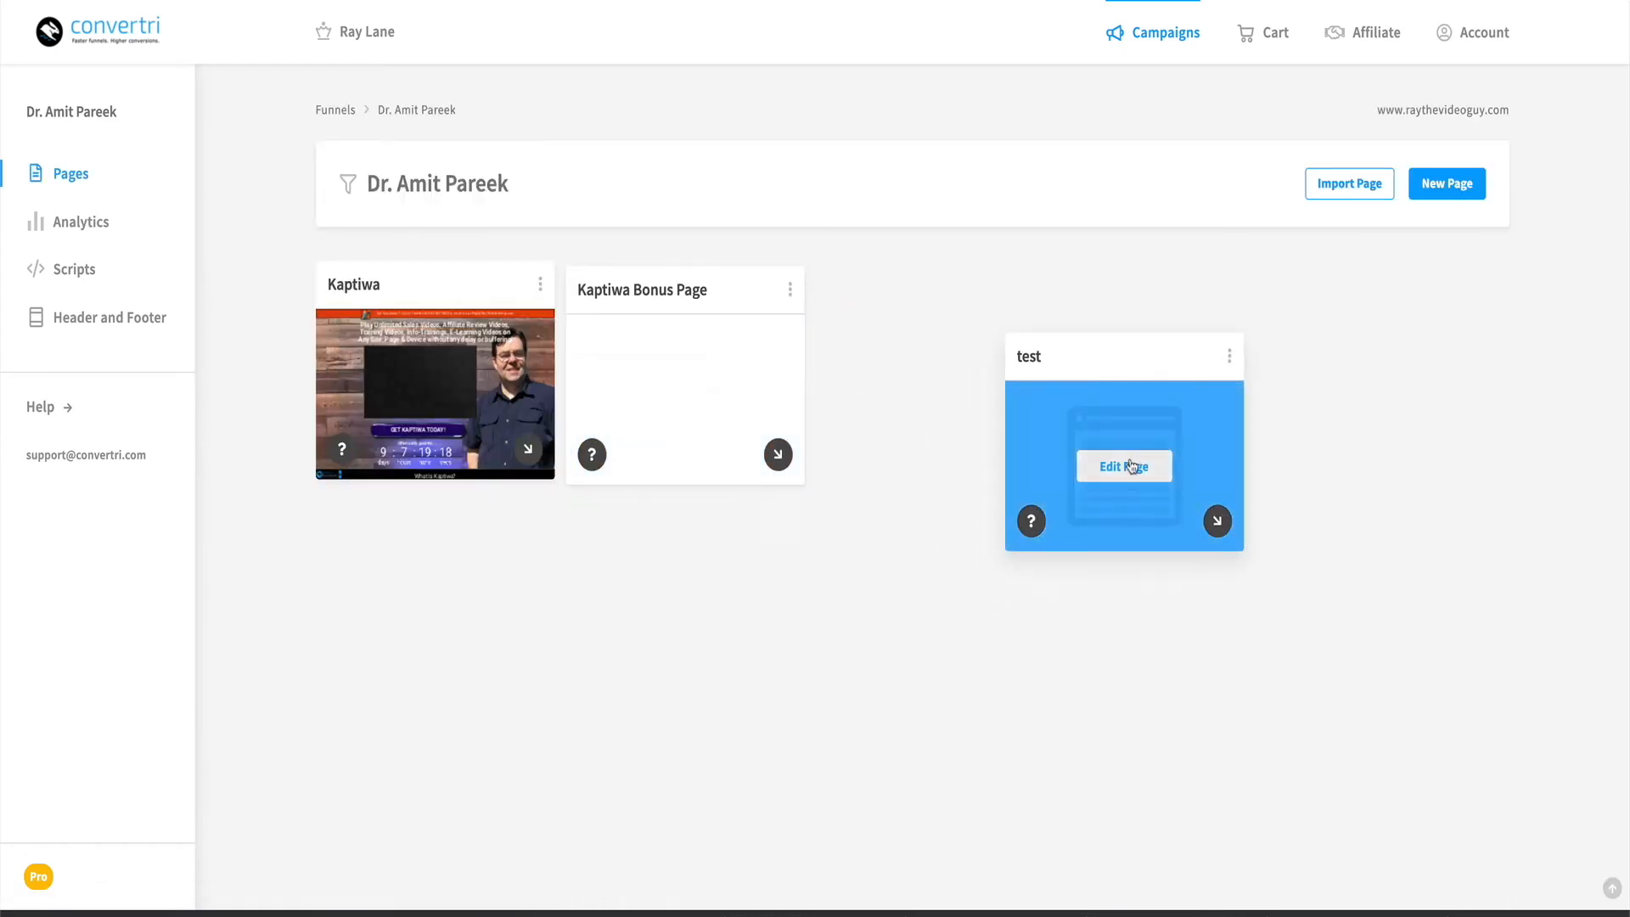
Step: Open the test page for editing, add an HTML element to the canvas, and paste the copied video embed code into it
click(1131, 466)
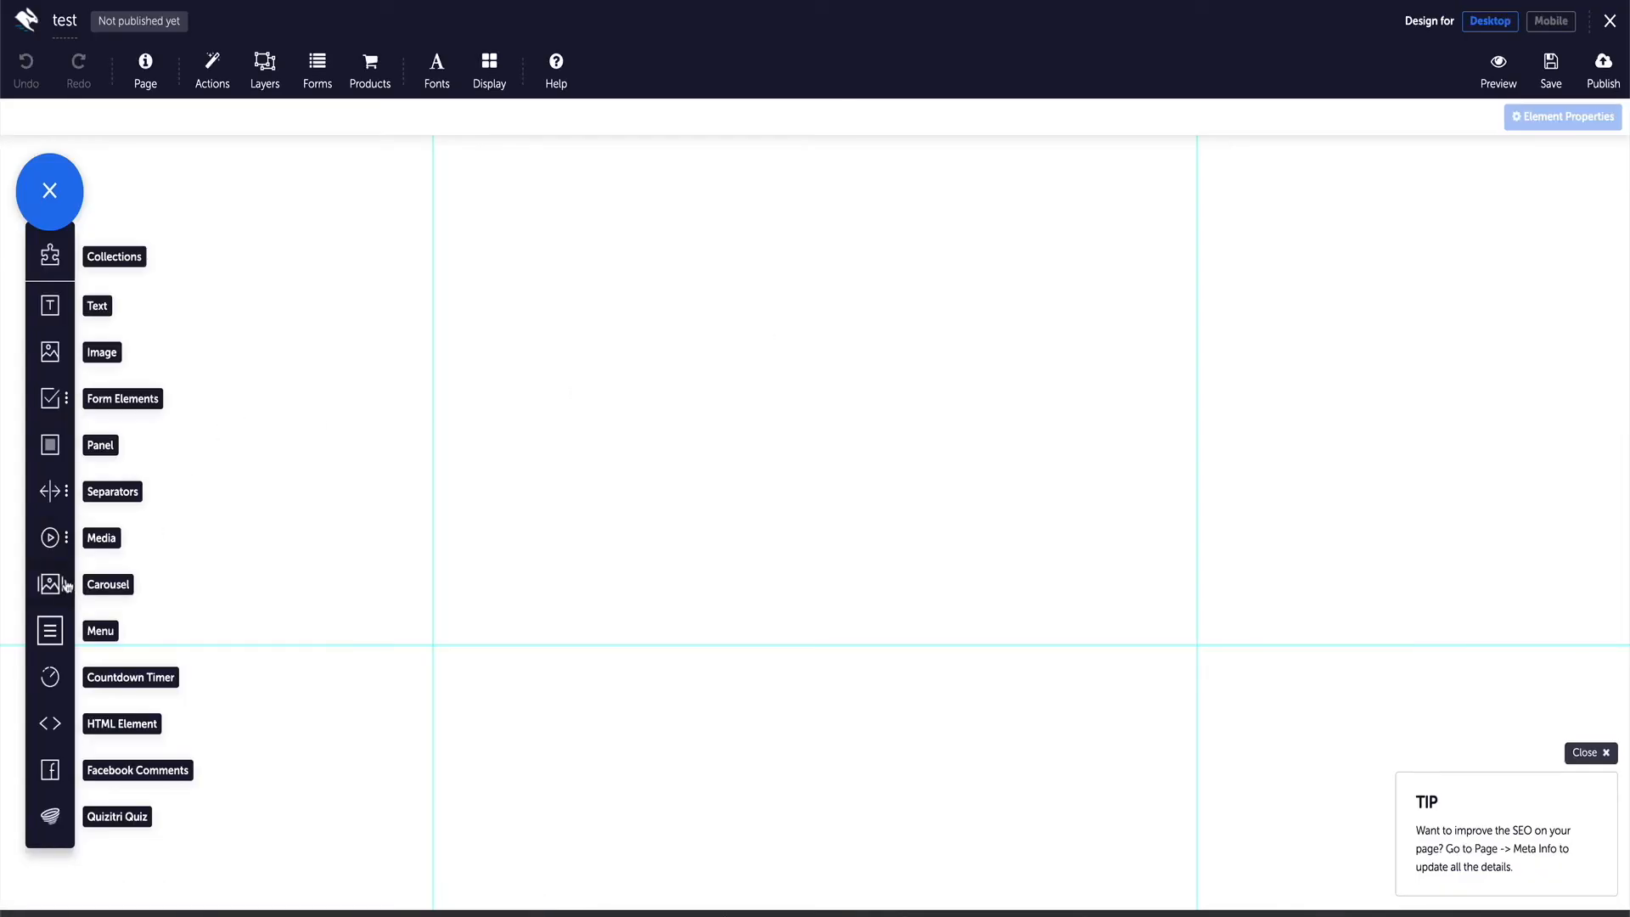
drag(50, 722, 820, 364)
click(1373, 237)
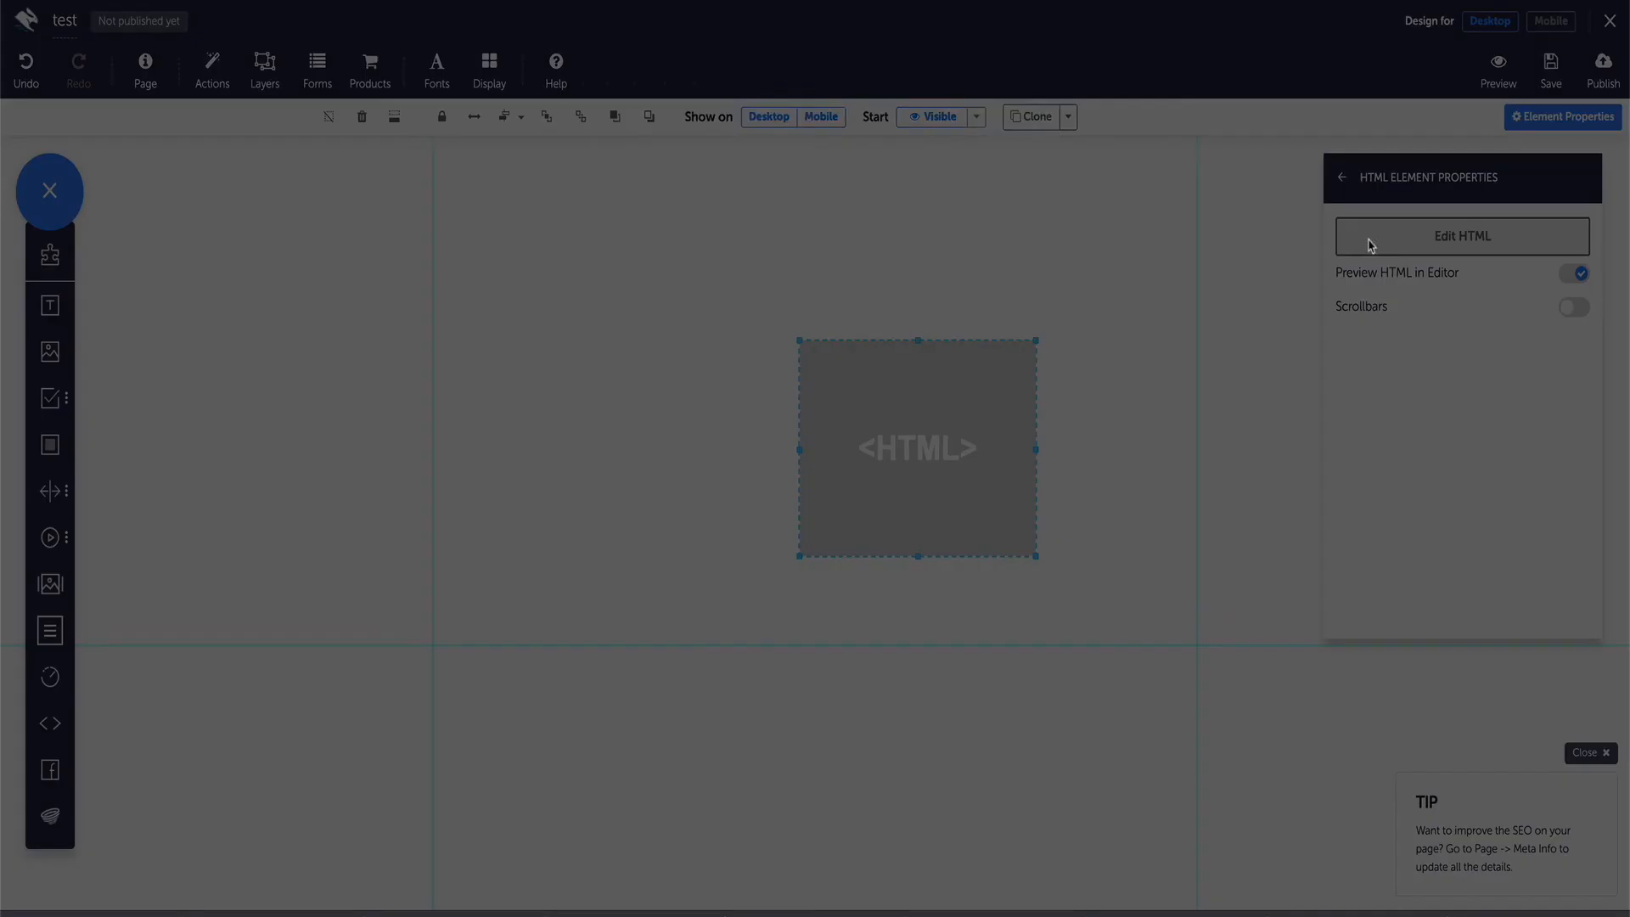
click(823, 192)
key(ctrl+v)
click(962, 330)
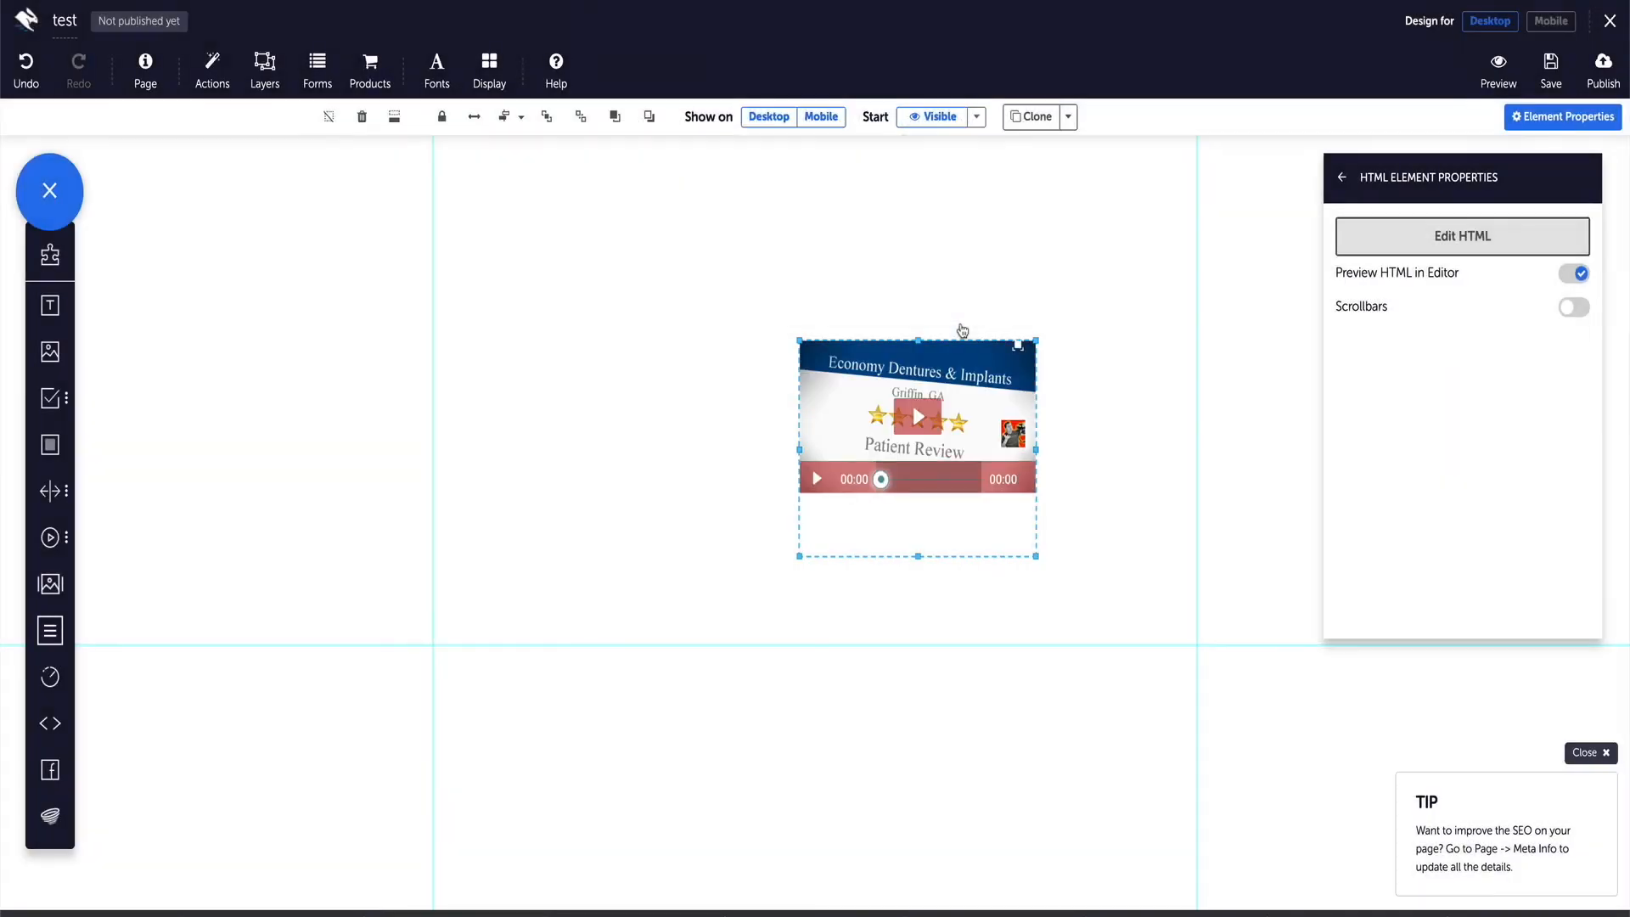
Step: Enlarge the embedded video to nearly fill the page's central column and center it near the top of the page
drag(1036, 337, 1225, 230)
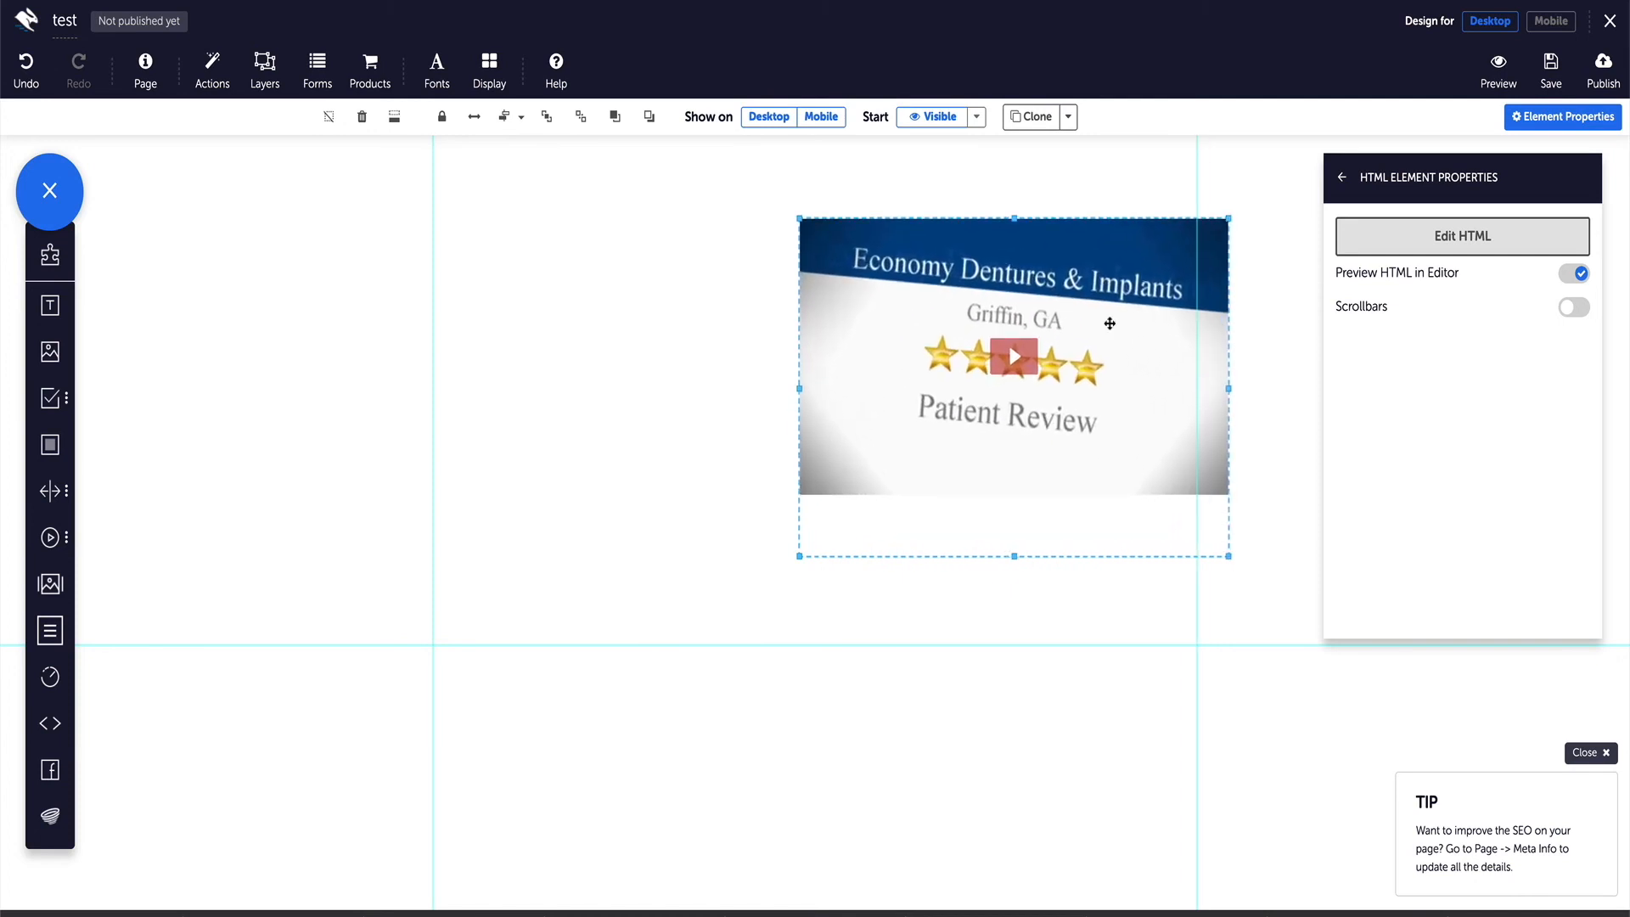
drag(1077, 320, 791, 265)
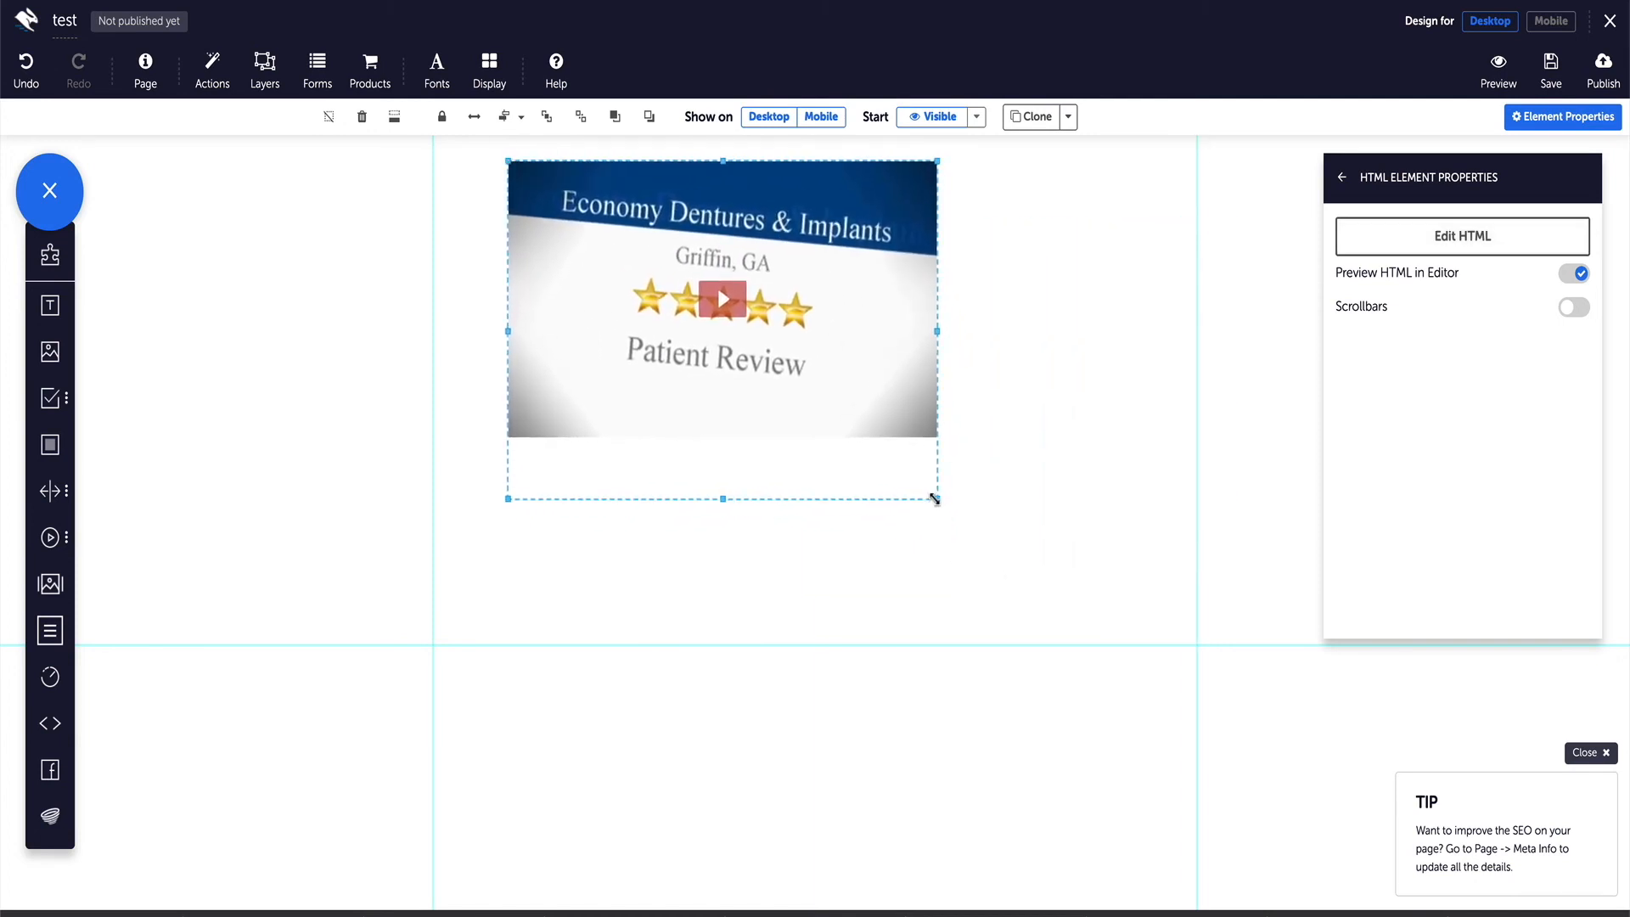
drag(933, 498, 1164, 597)
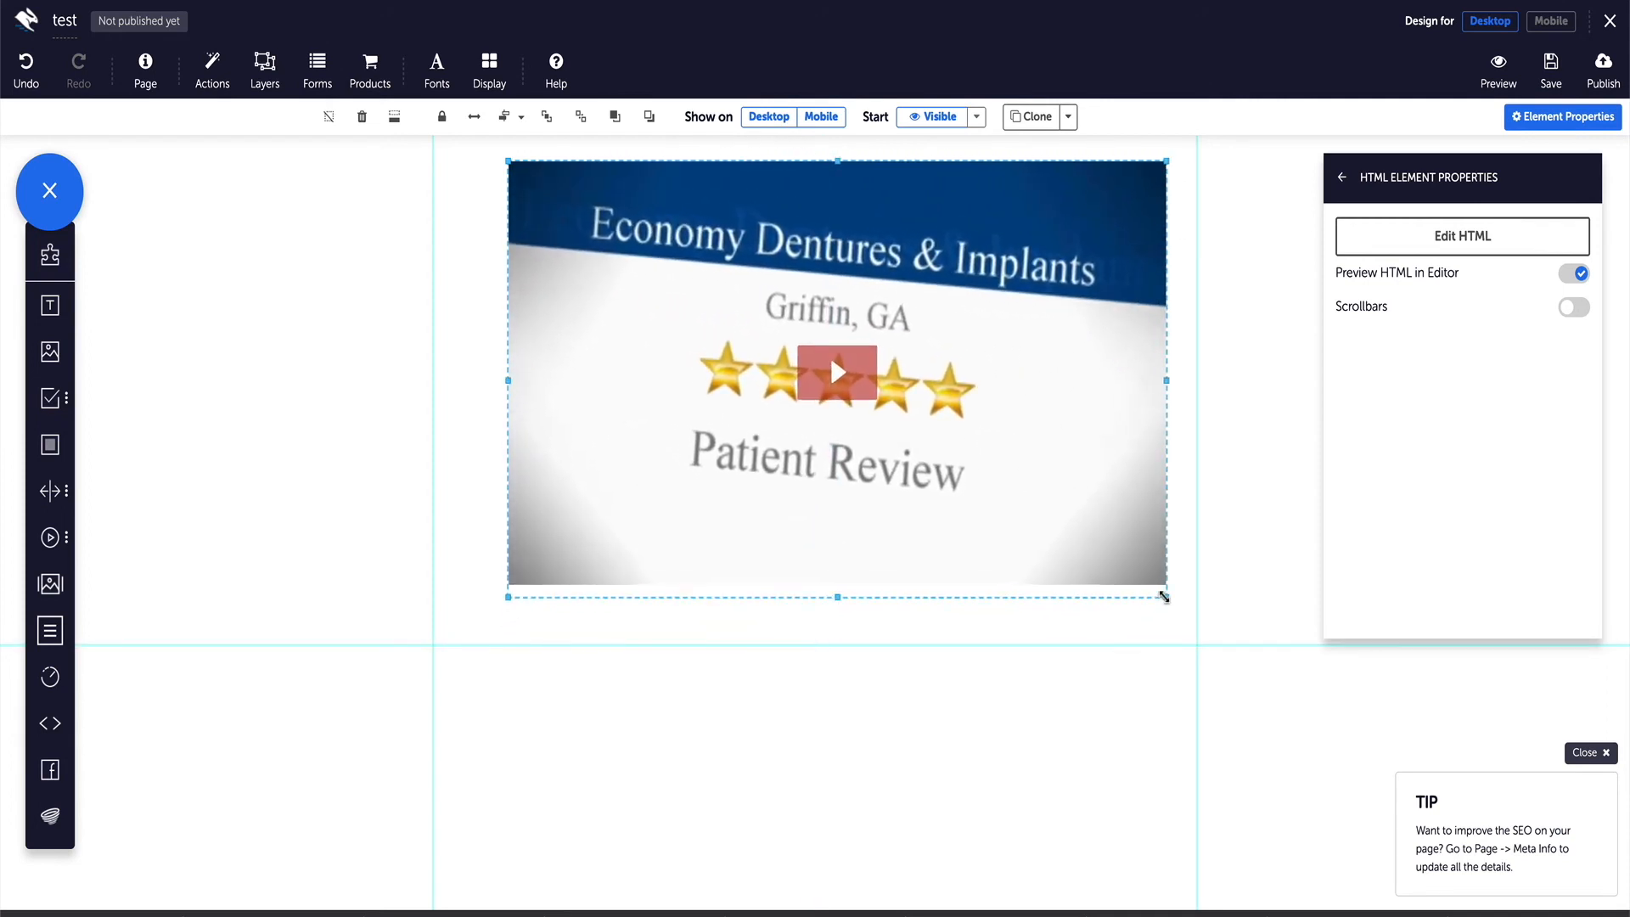
drag(1000, 293, 988, 294)
Step: Publish the test page with the path 111111 and open the live page to view the embedded video
click(1603, 70)
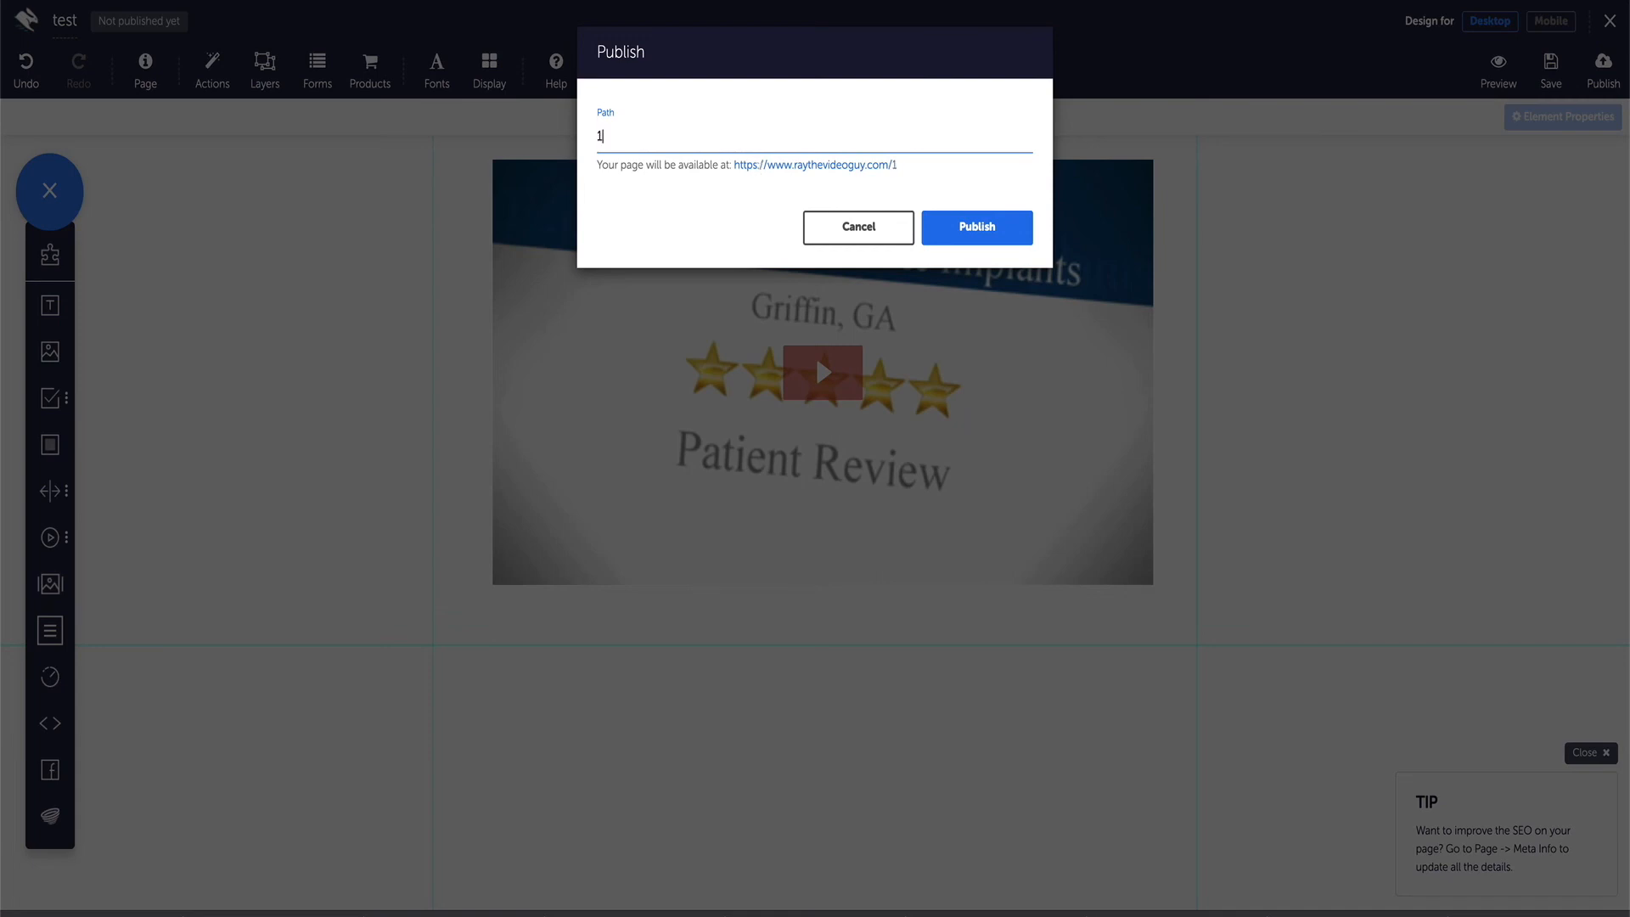
text(111111)
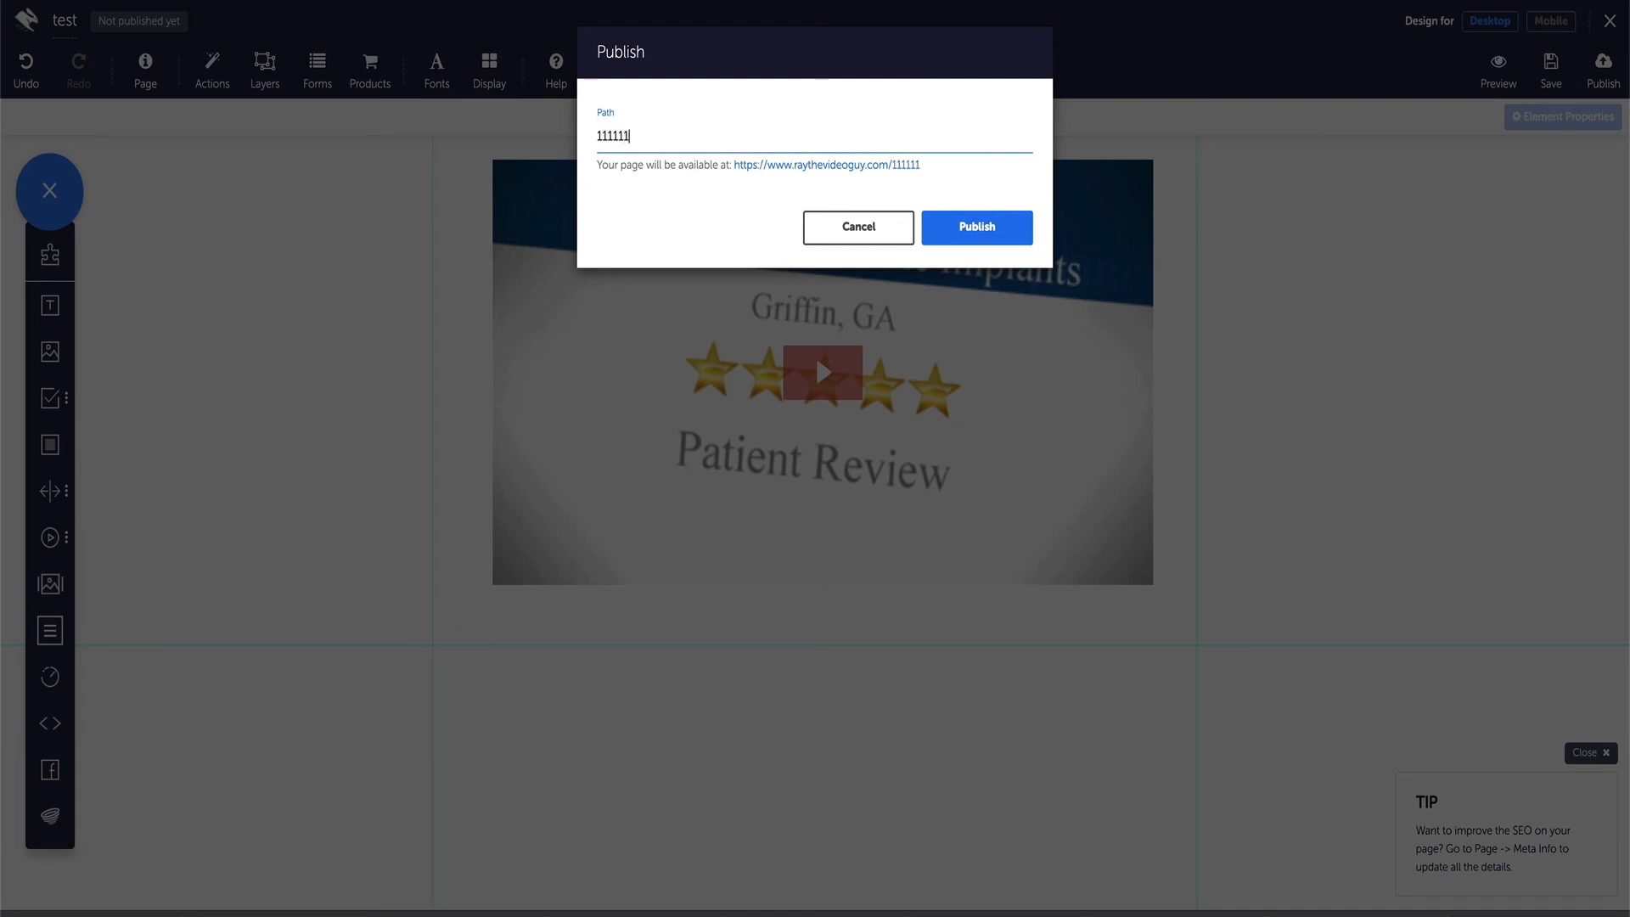
click(979, 228)
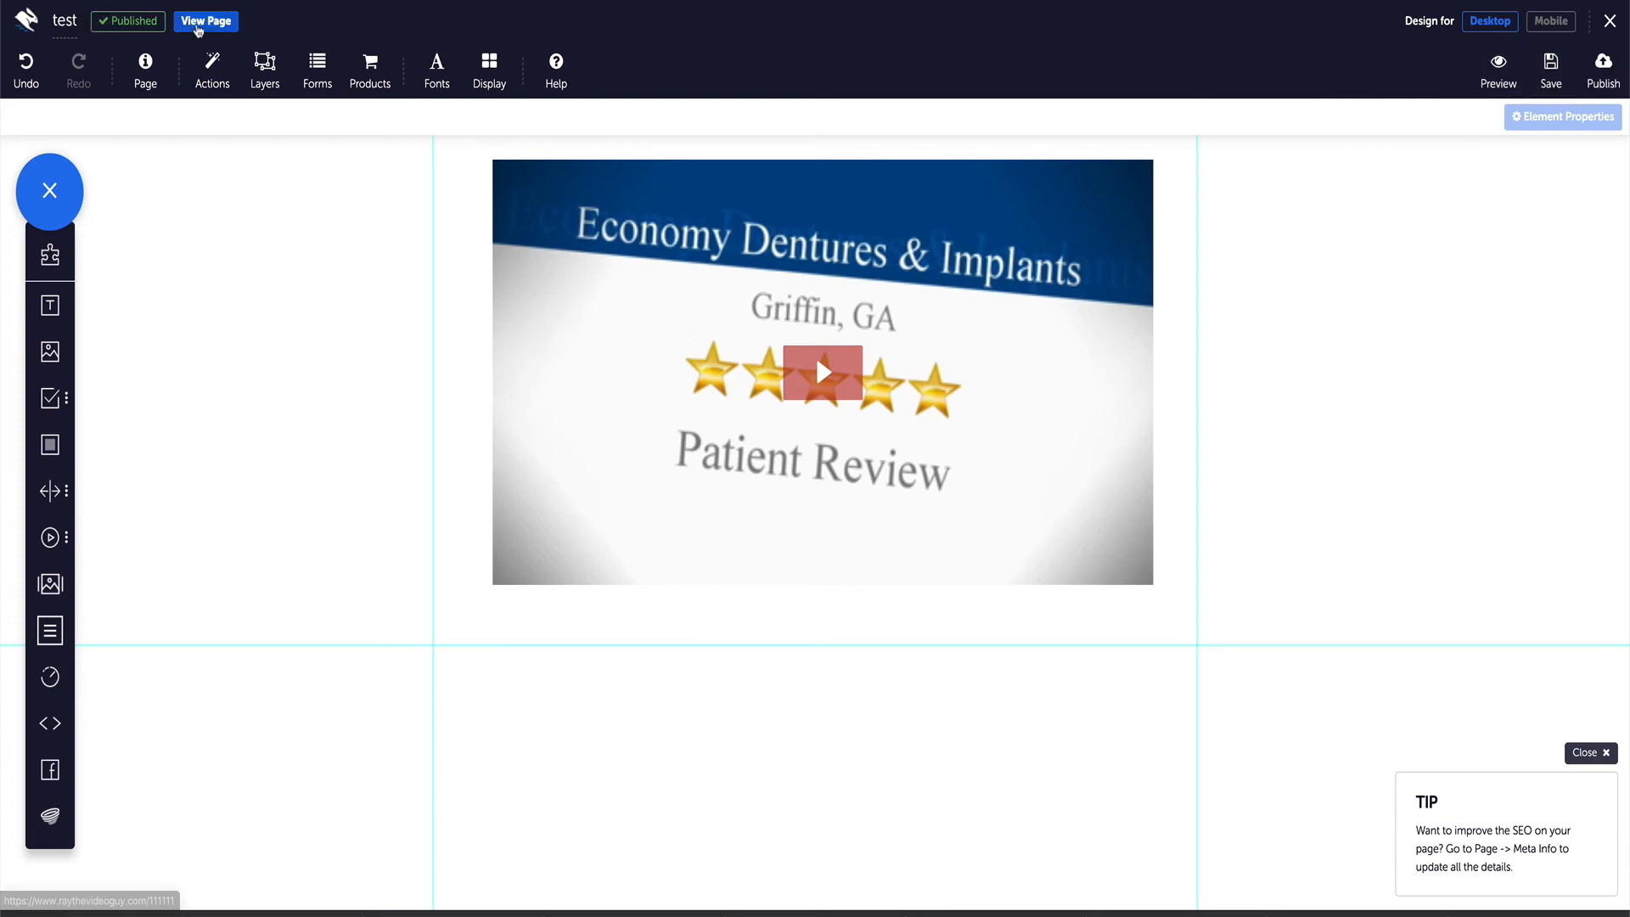
click(202, 22)
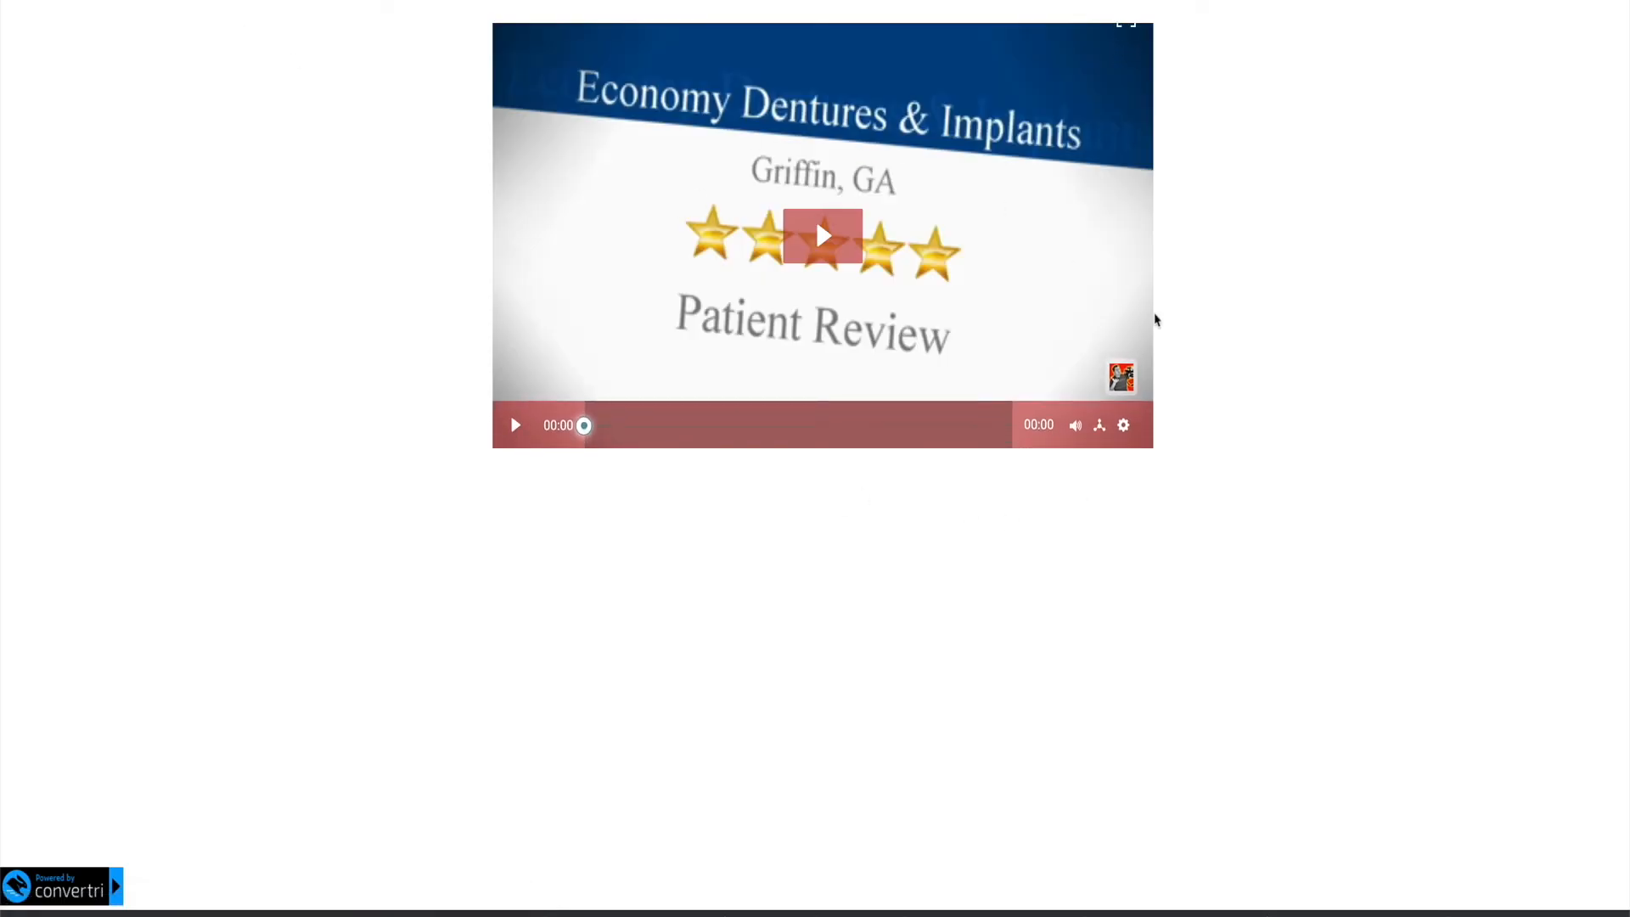